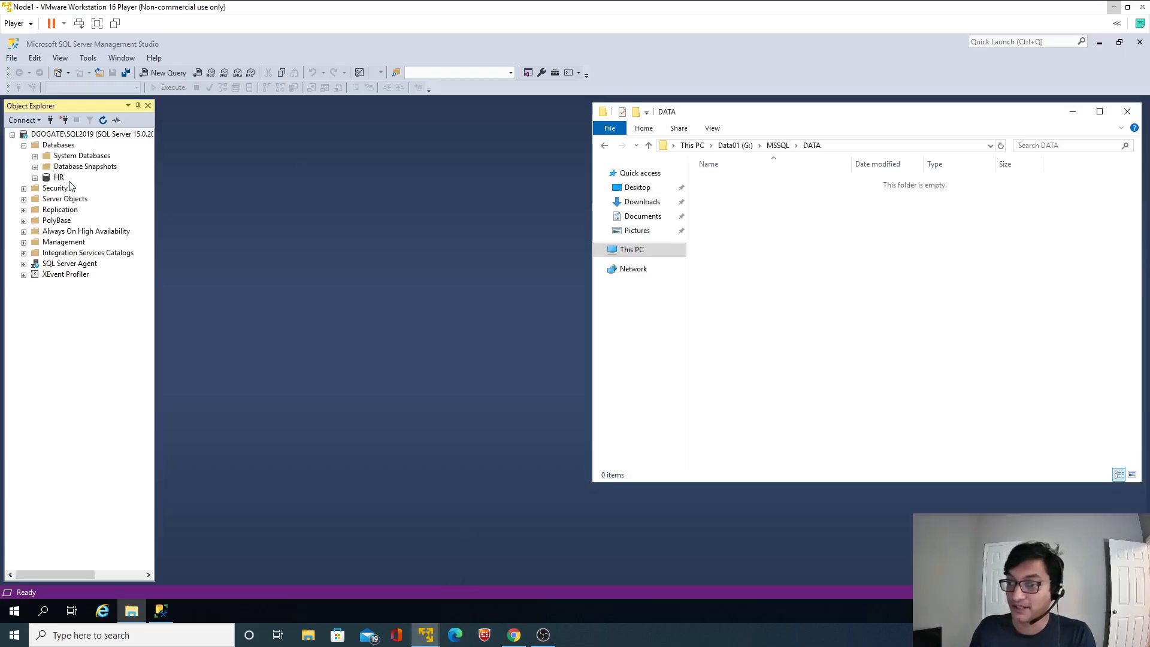
Review the drives in This PC, then switch to Chrome and read the README instructions for changing user and system database file locations
click(692, 146)
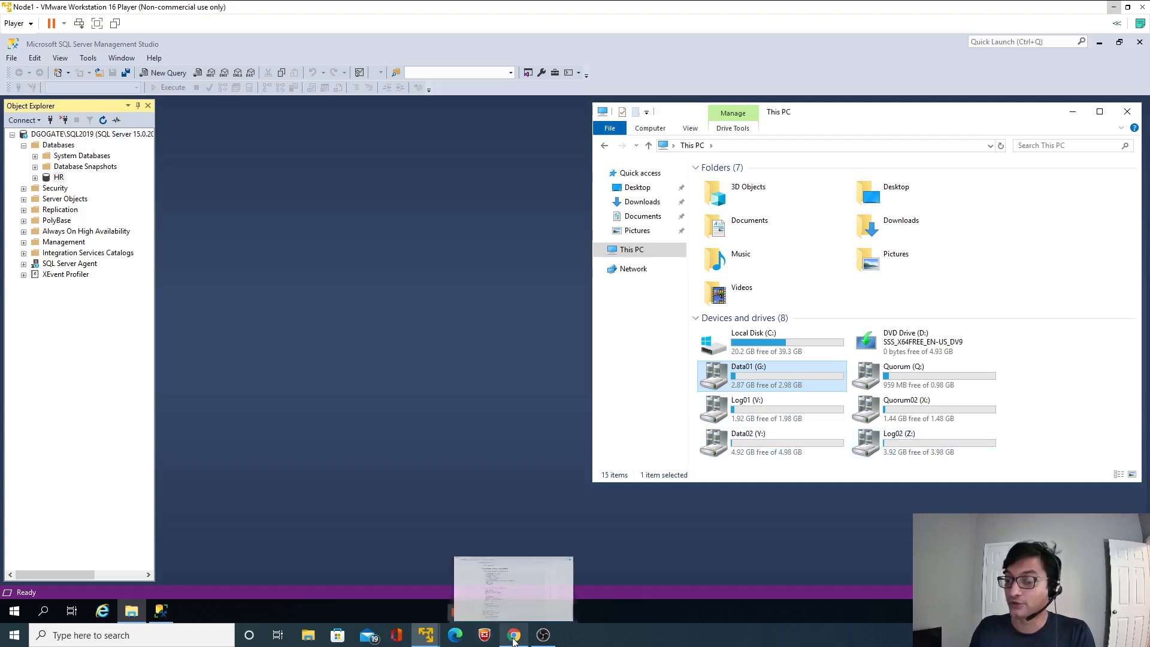
click(513, 640)
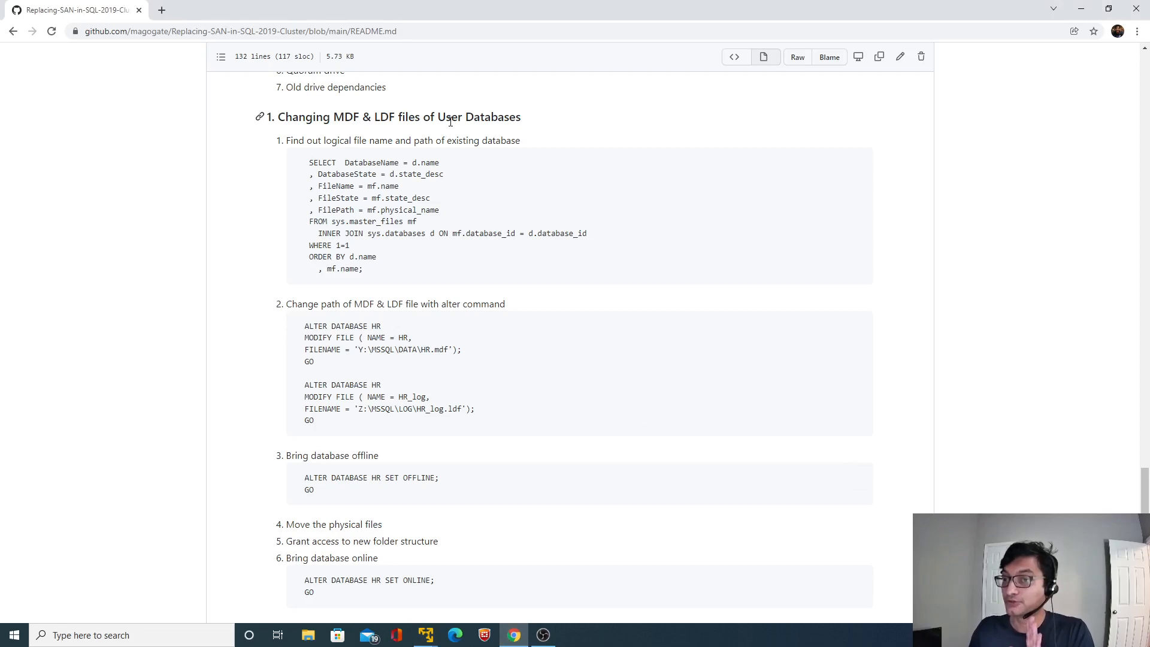
scroll(980, 481, down, 3)
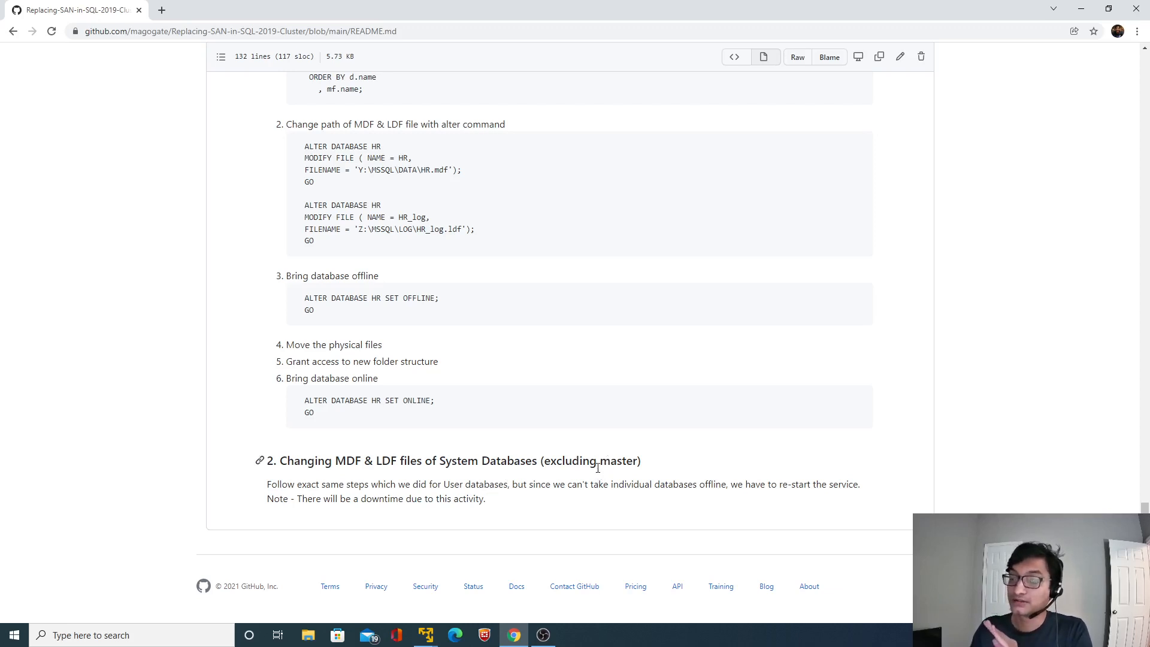
scroll(597, 467, up, 4)
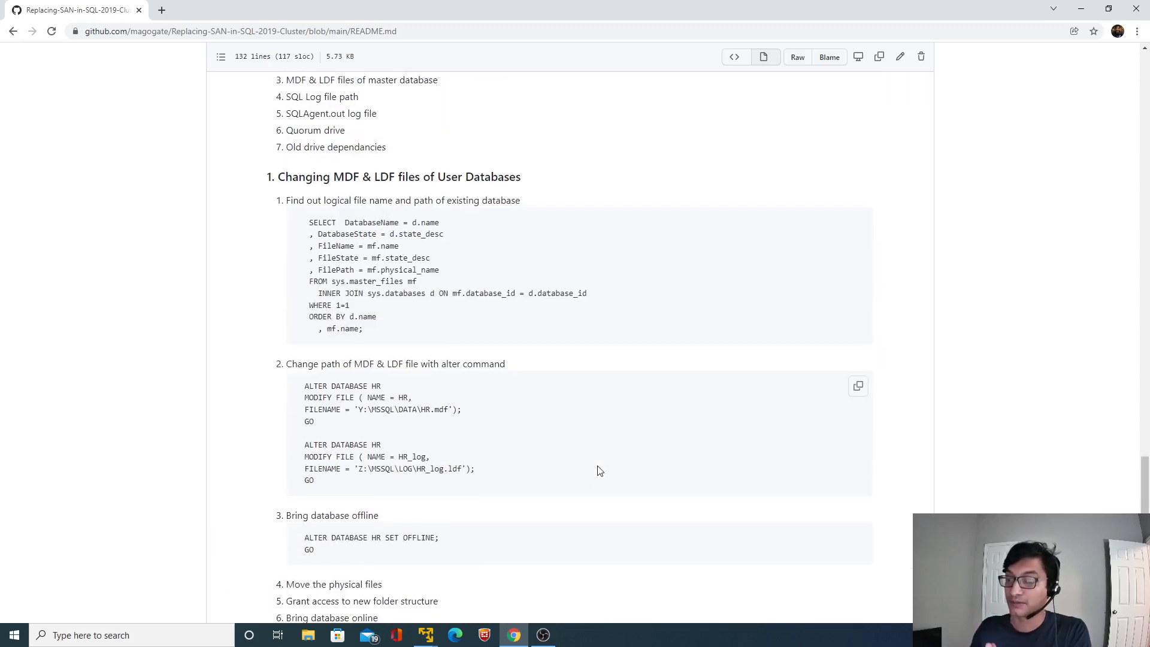
Switch back to the Node1 virtual machine, expand System Databases, and check which tasks are offered for model and msdb
click(426, 635)
click(471, 580)
click(285, 329)
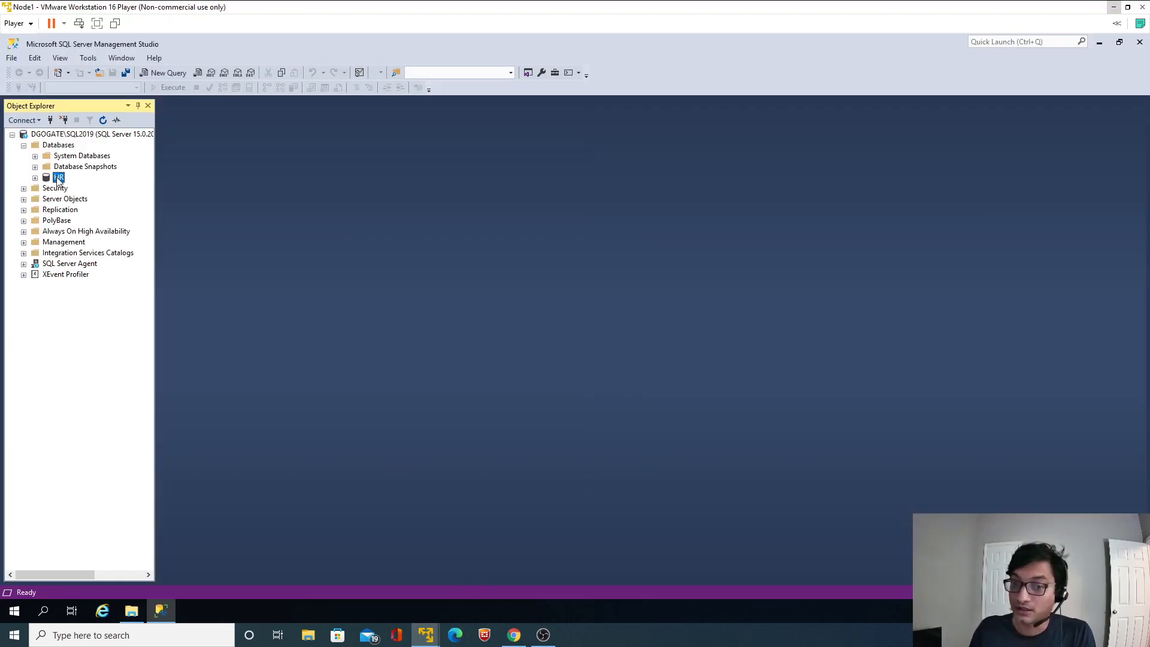
click(34, 156)
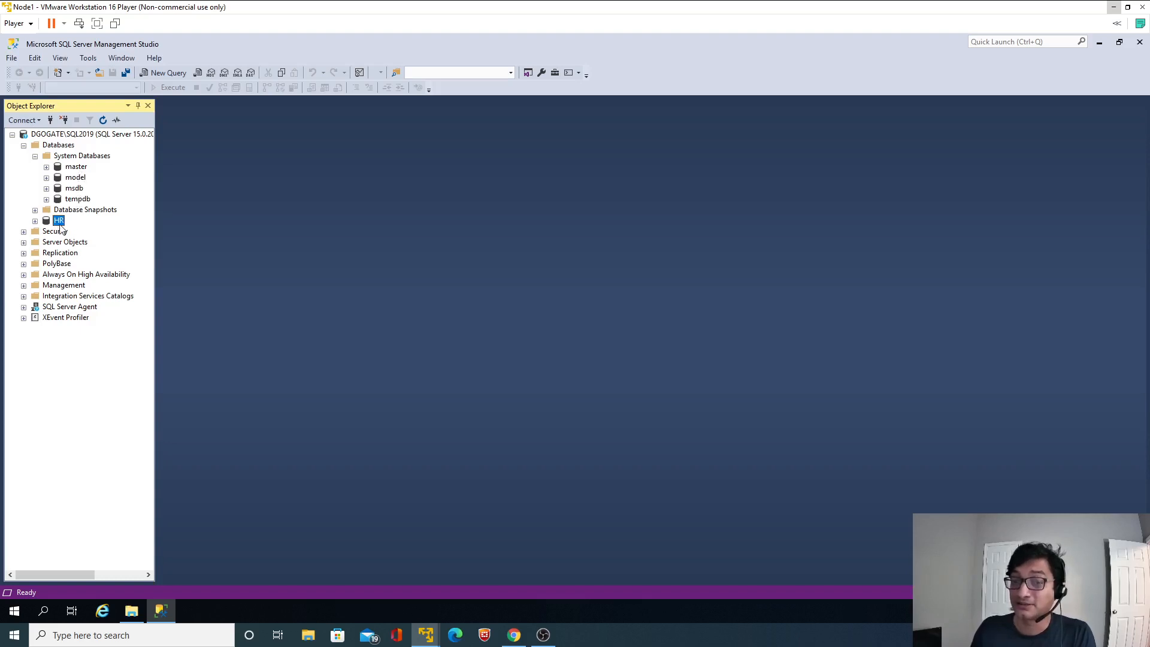
right_click(71, 182)
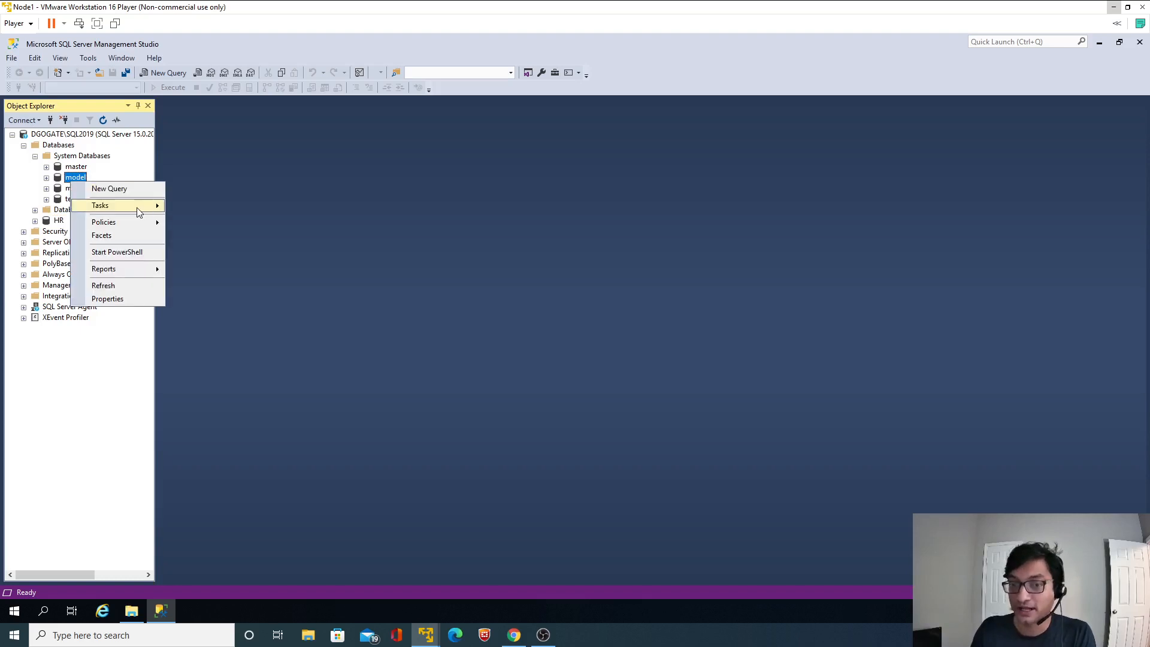
mouse_move(139, 206)
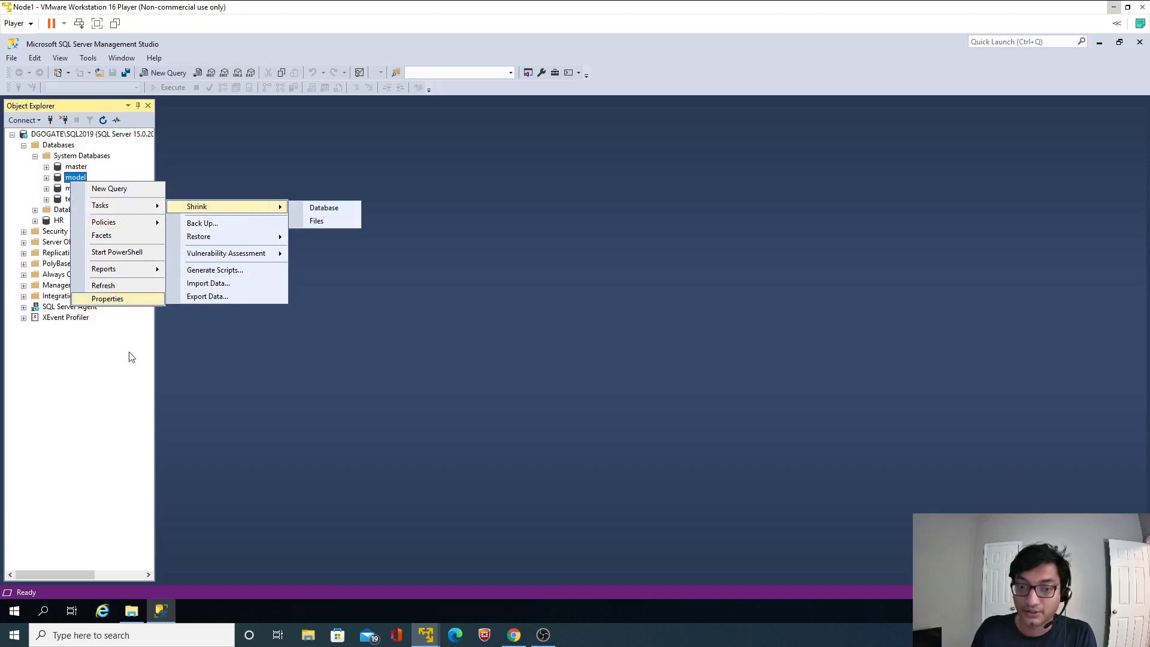
click(125, 366)
right_click(70, 192)
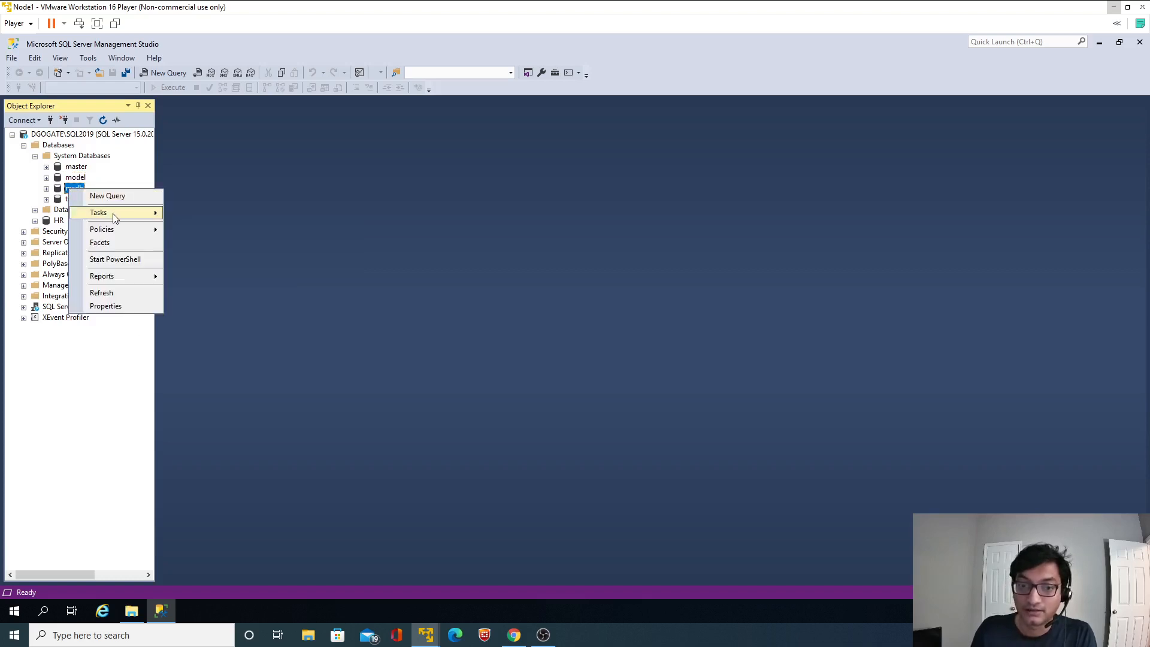
click(90, 390)
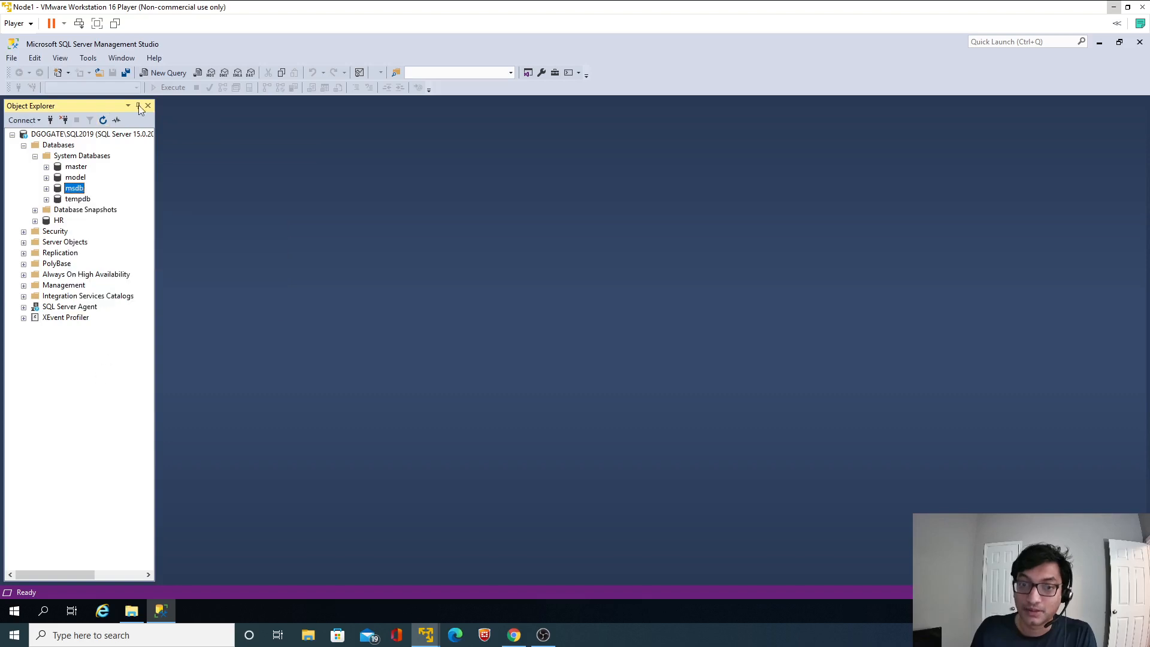
Copy the README's ALTER DATABASE HR SET OFFLINE command into a new query in SQL Server Management Studio
click(513, 639)
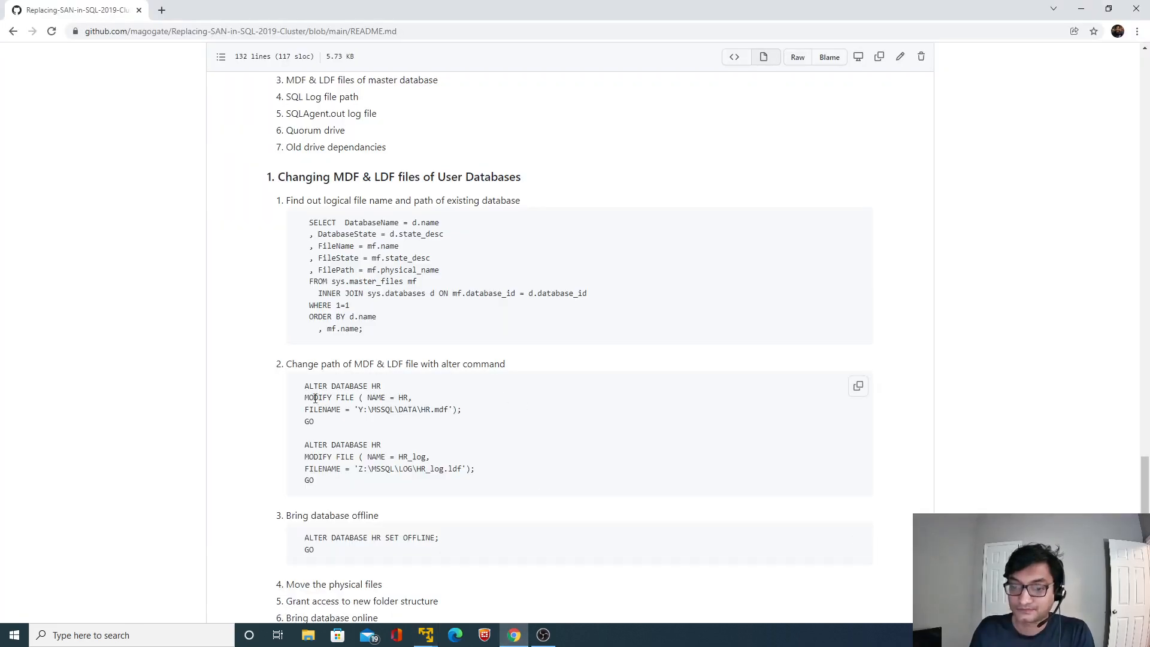
scroll(308, 398, down, 2)
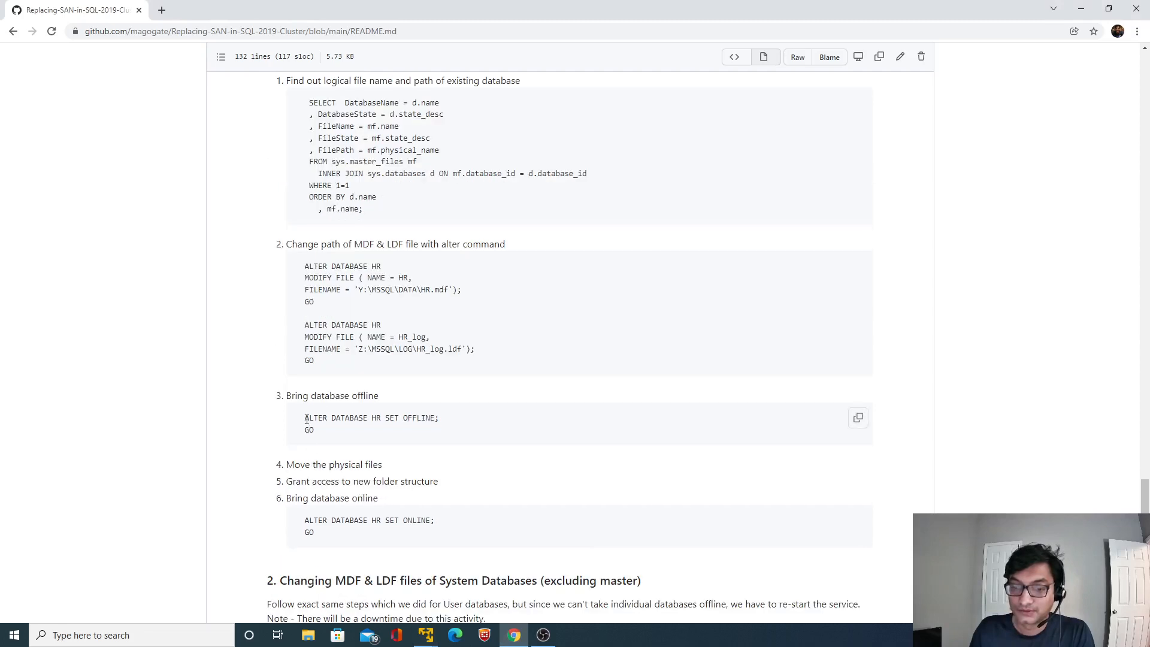
drag(306, 420, 322, 431)
key(ctrl+c)
key(alt+Tab)
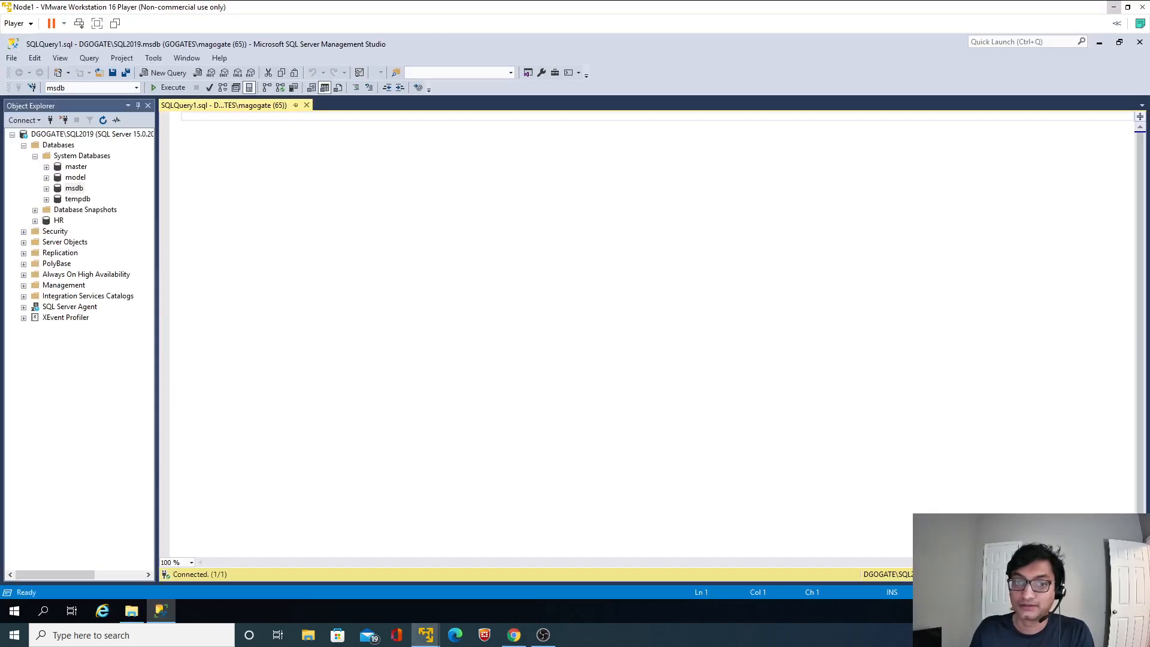
key(ctrl+v)
Change the database name in the command to msdb and try to take that database offline
drag(254, 116, 245, 116)
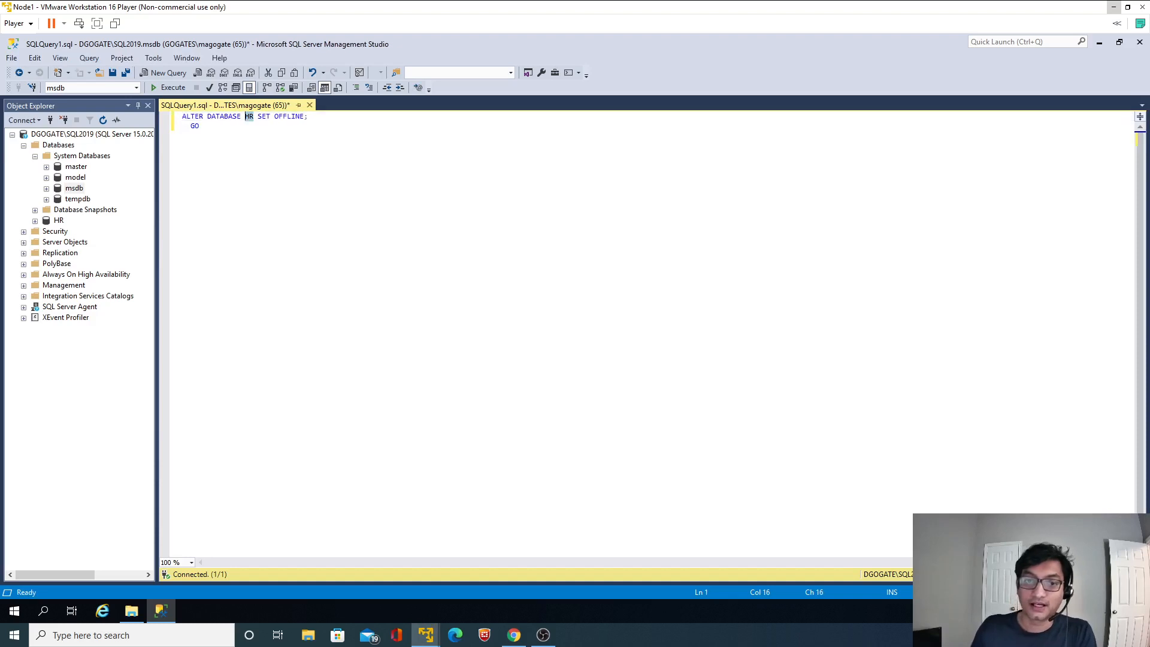
text(msdb)
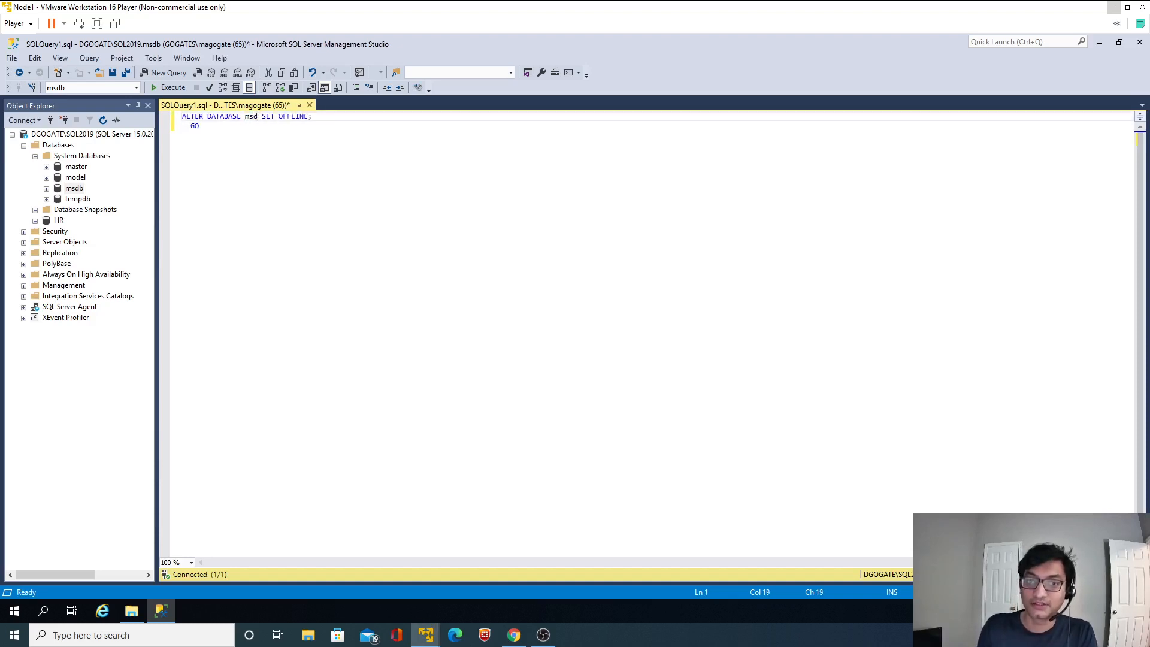
key(ctrl+a)
click(165, 87)
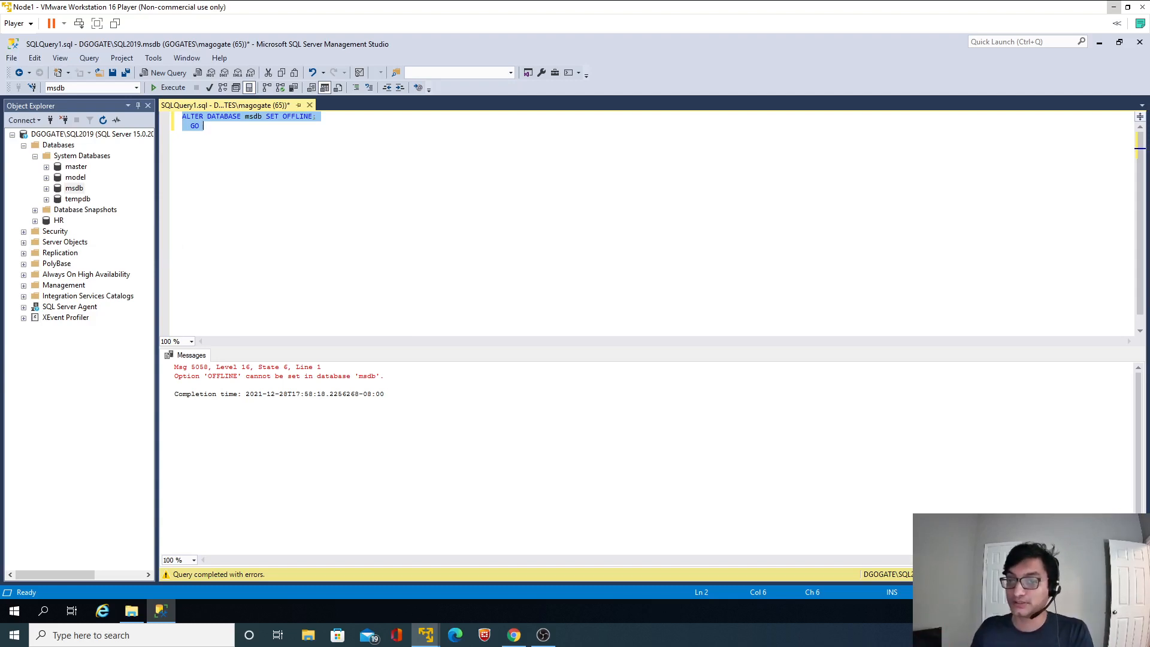
Replace the query text with the README's SELECT statement that finds the logical file names and paths of existing databases
click(514, 635)
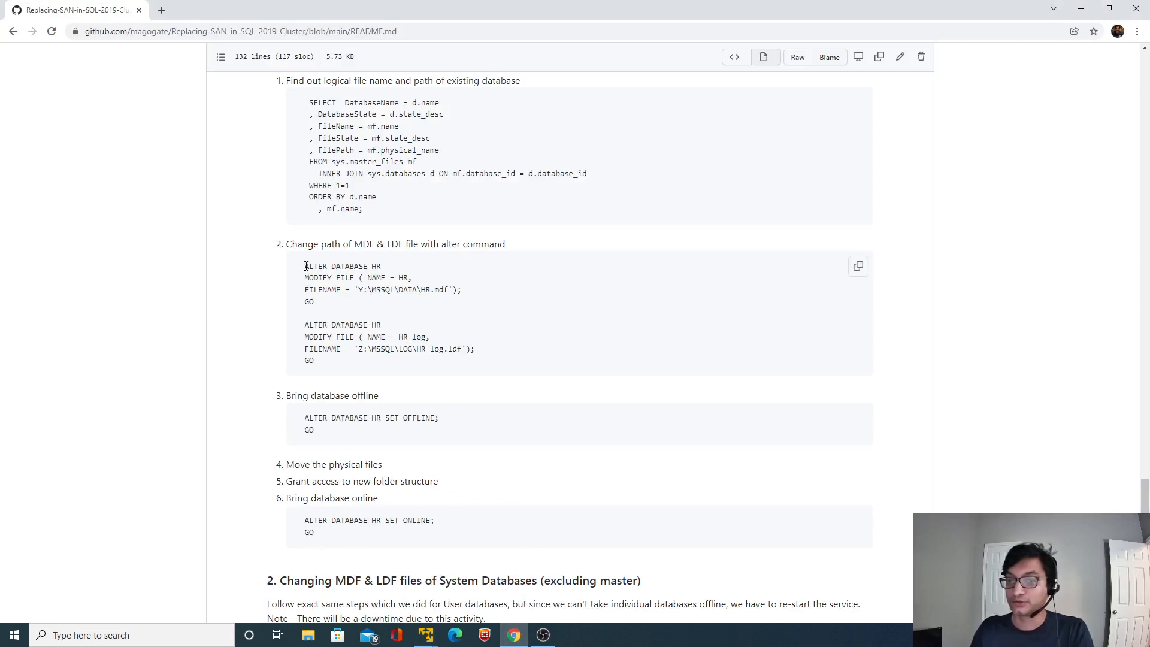
drag(306, 265, 346, 360)
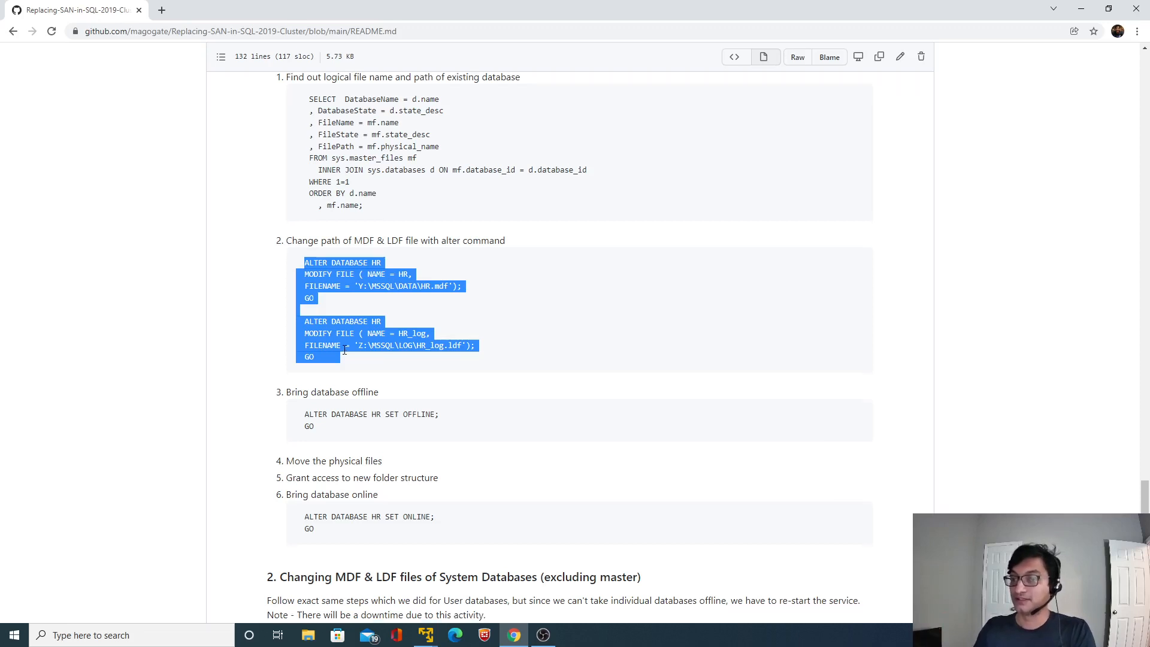
scroll(344, 350, down, 2)
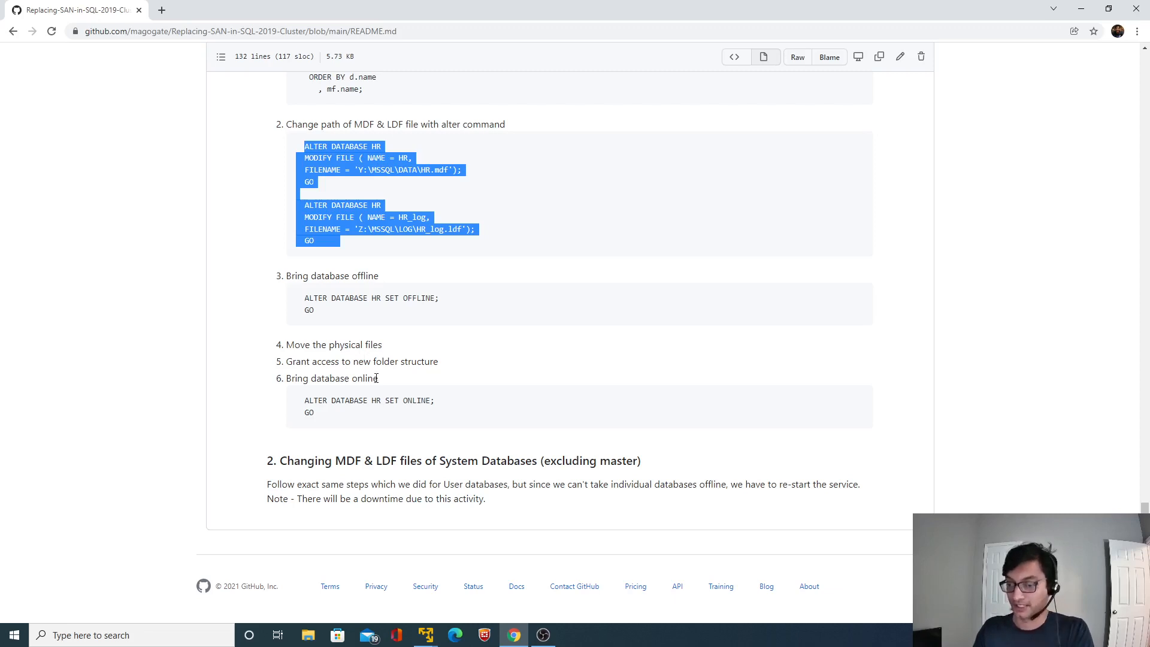
click(386, 264)
scroll(386, 264, up, 4)
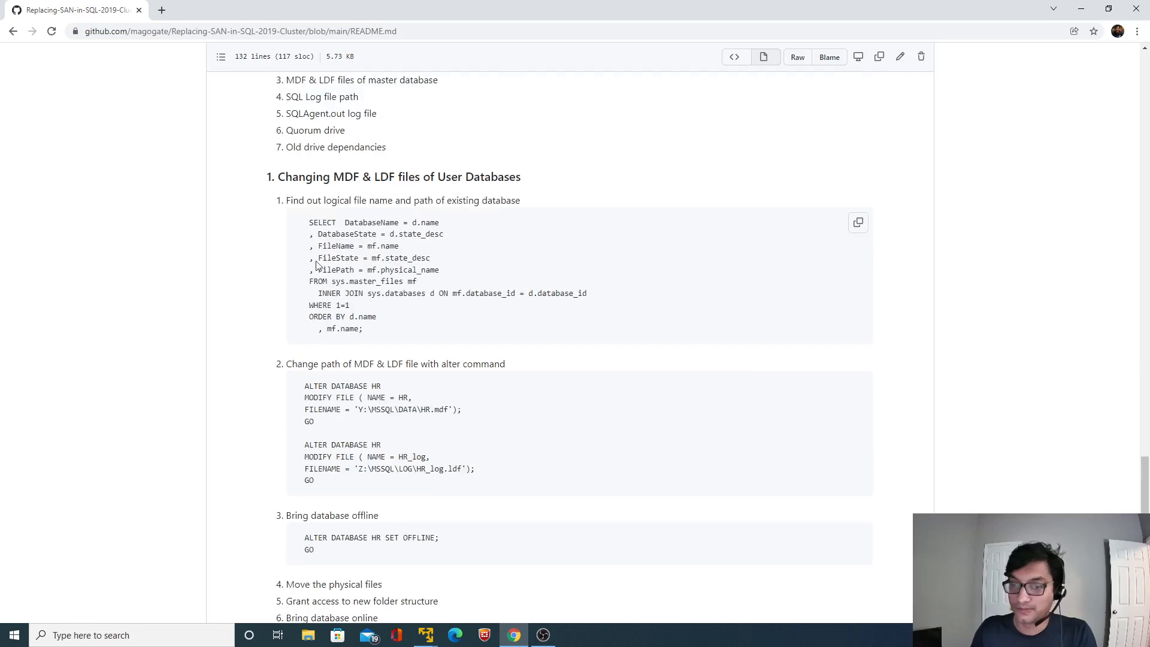
drag(311, 226, 367, 330)
key(ctrl+c)
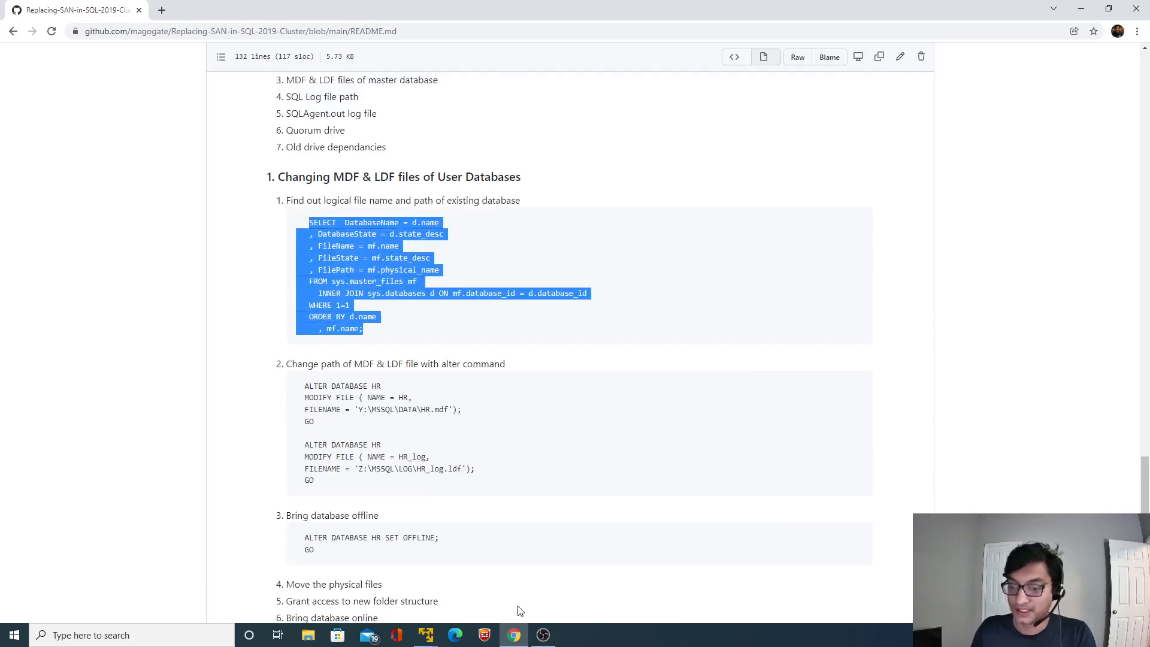
click(431, 641)
click(473, 572)
click(419, 228)
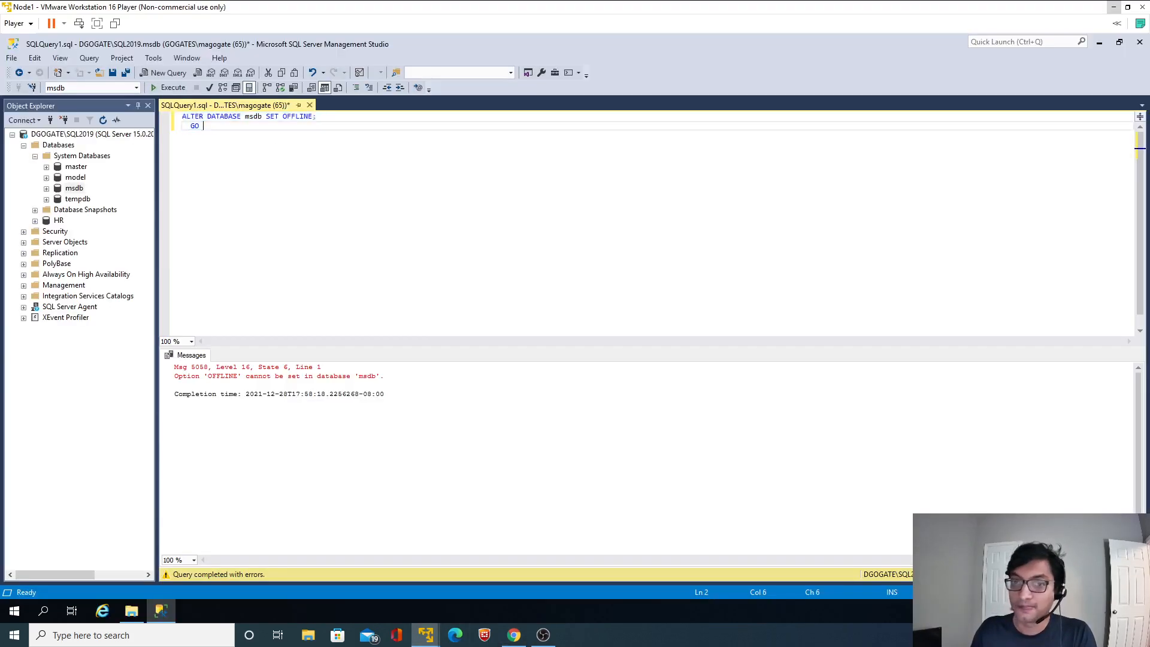
key(ctrl+a)
key(ctrl+v)
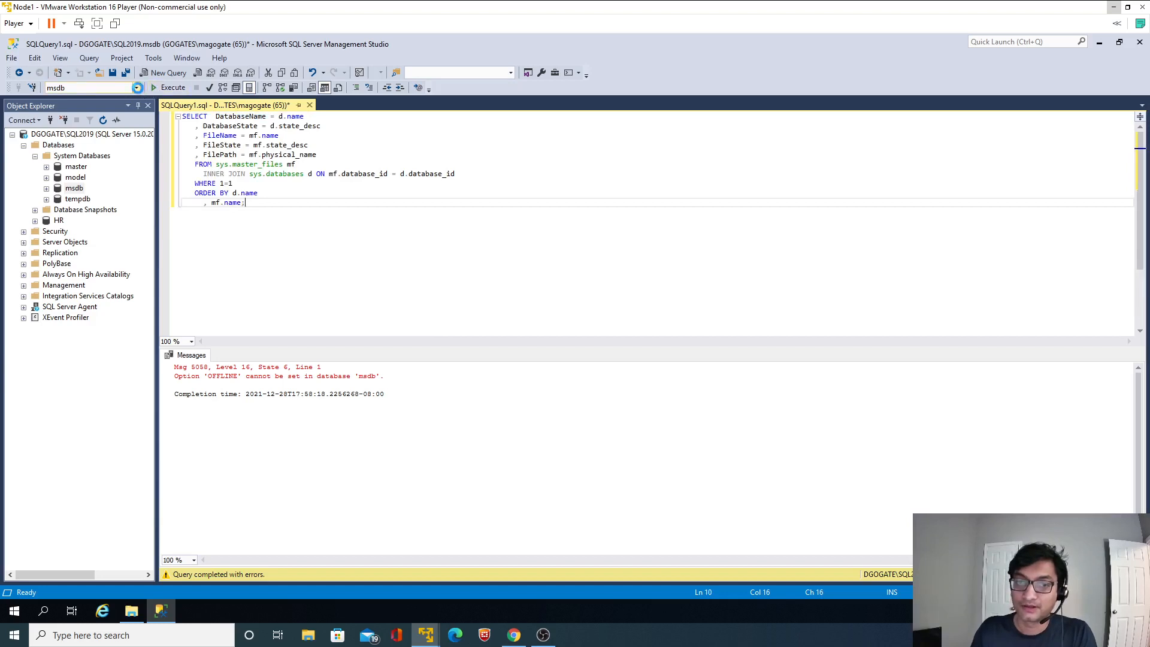
Set the query's database to master and execute the file path query
click(136, 88)
click(104, 112)
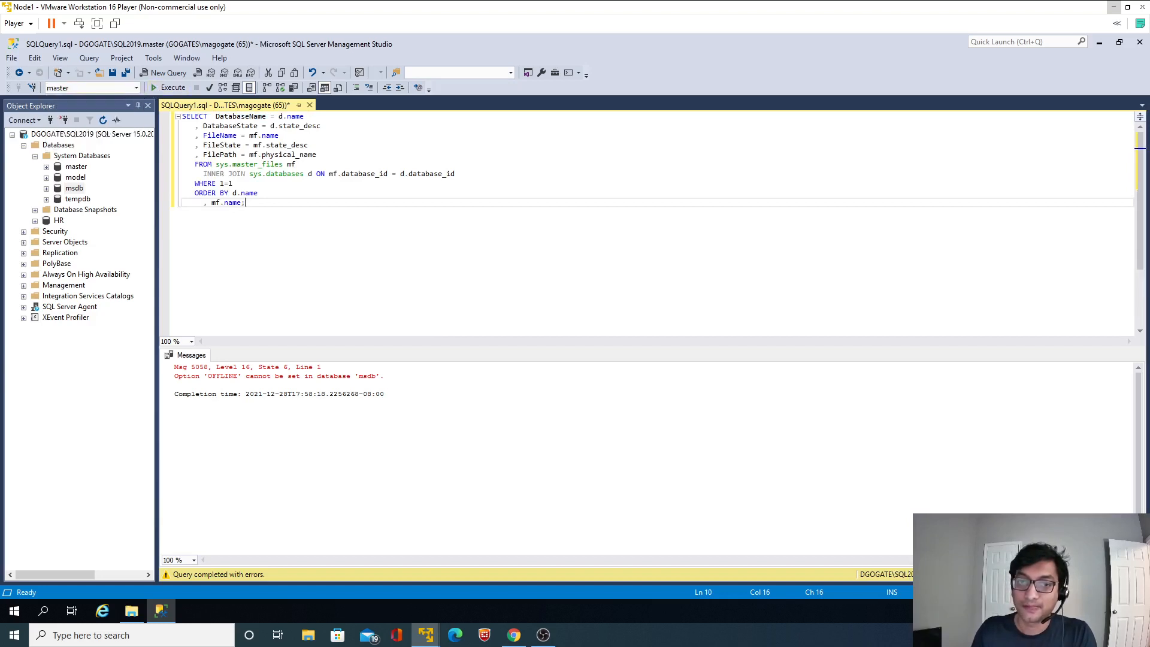
key(ctrl+a)
key(F5)
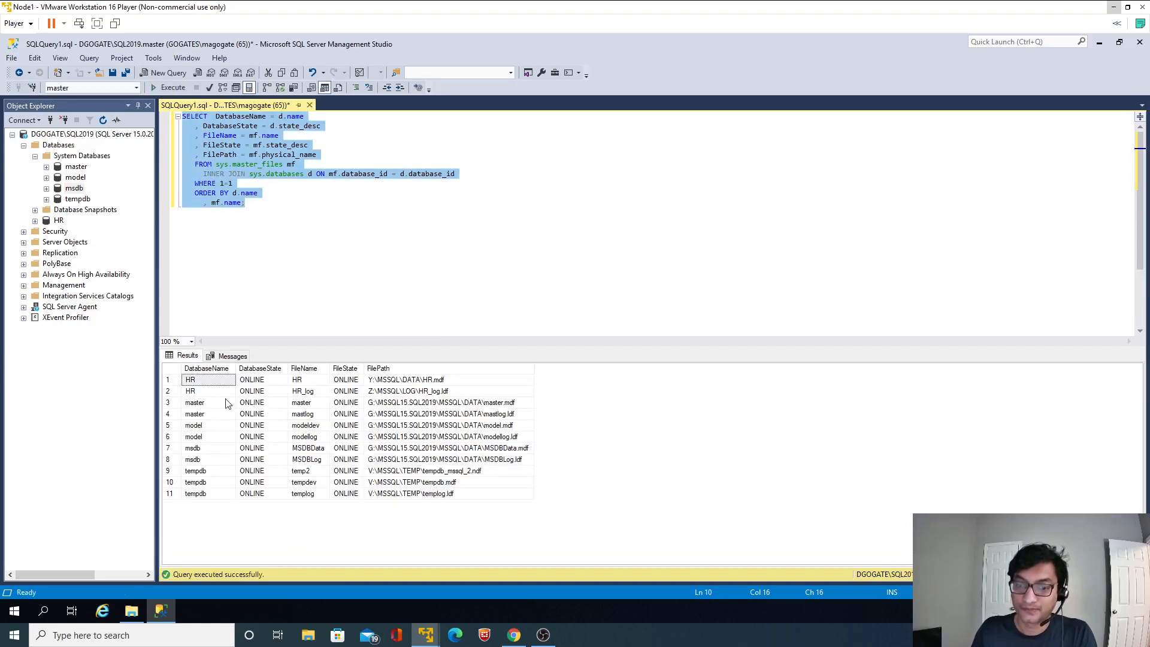
Copy the two model database rows from the results and paste them below the SELECT statement
click(213, 403)
drag(210, 425, 456, 436)
key(ctrl+c)
click(466, 279)
key(Return)
key(Return)
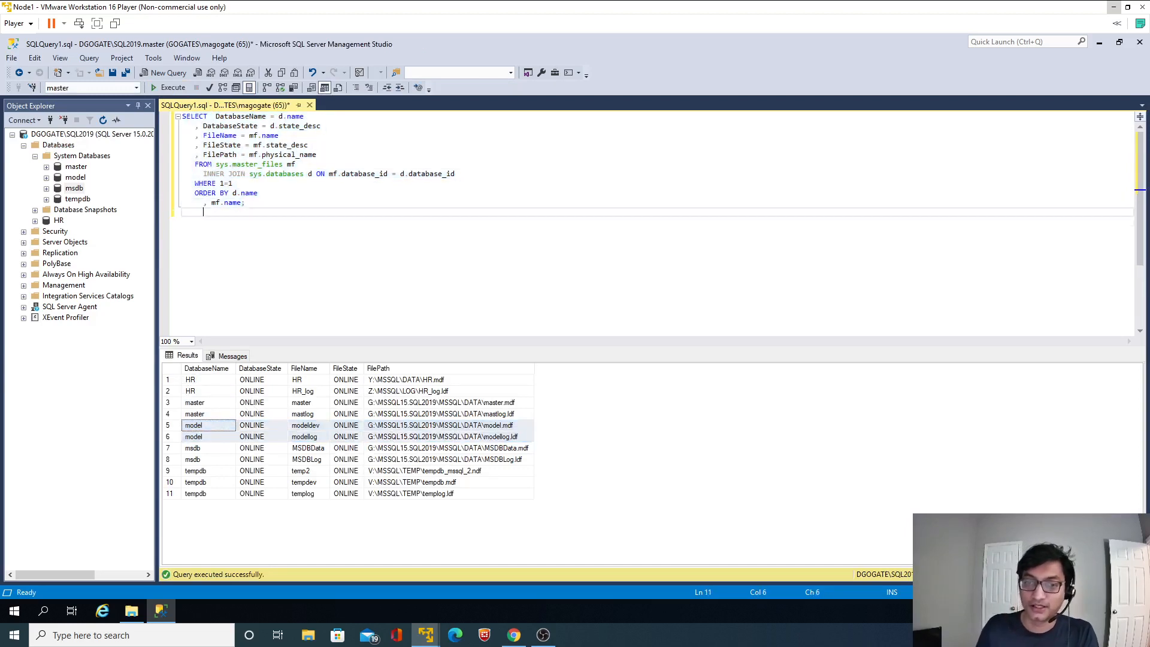
key(ctrl+v)
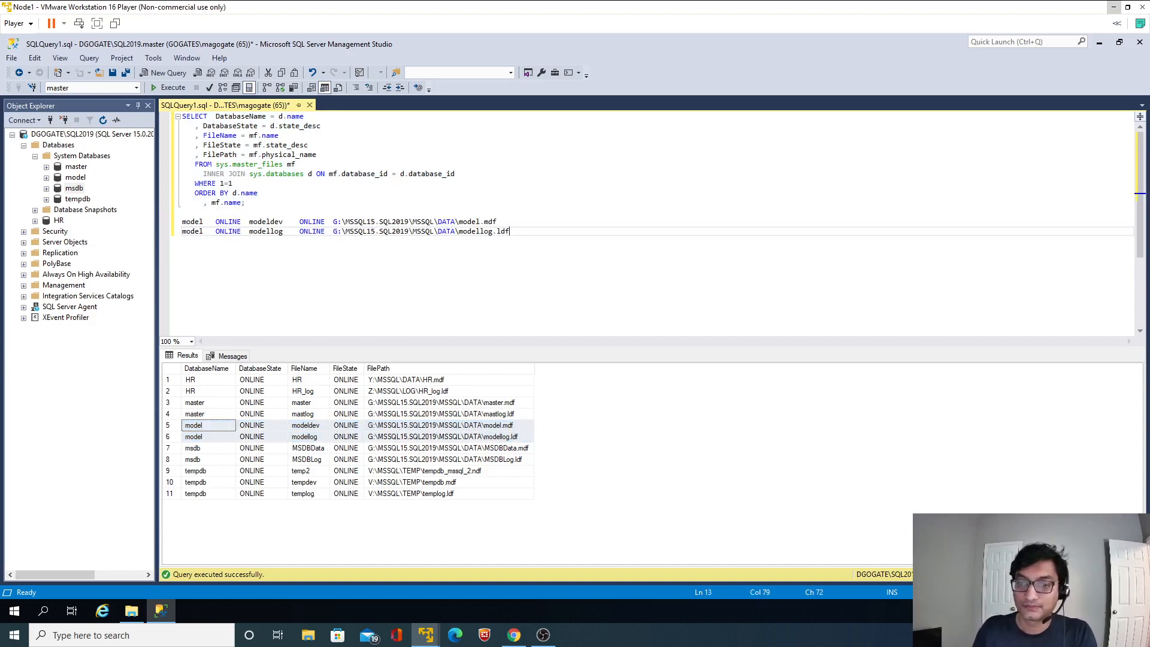
key(Return)
key(Return)
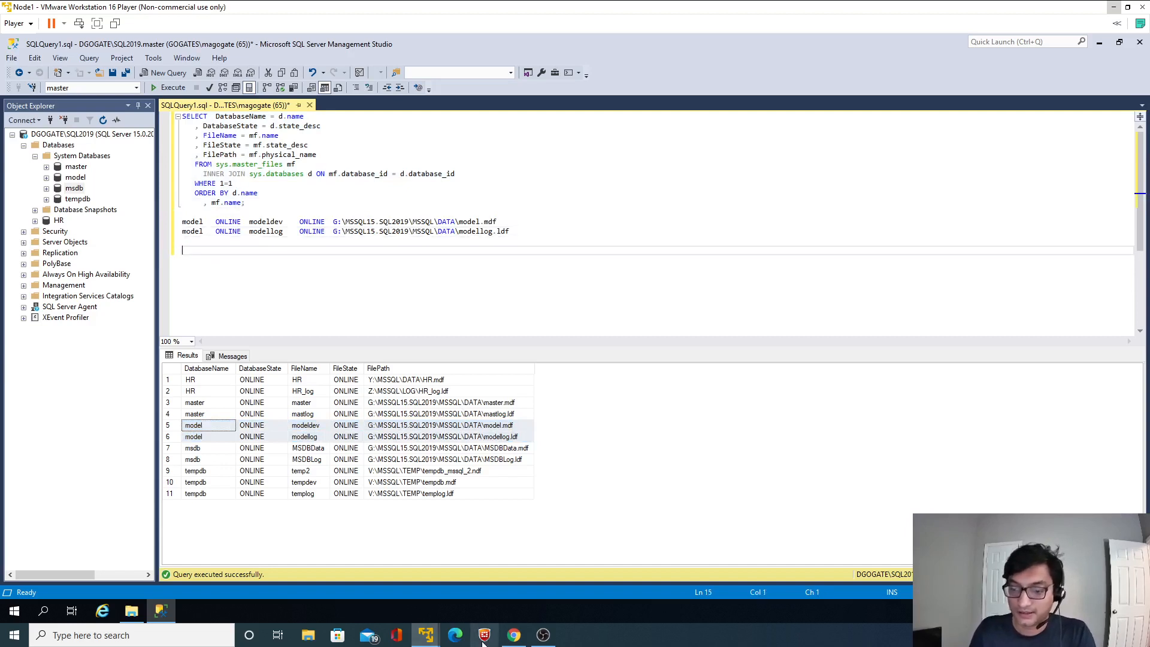
Copy the README's two ALTER DATABASE HR MODIFY FILE commands and paste them below the model rows
click(514, 635)
drag(304, 386, 325, 481)
key(ctrl+c)
key(alt+Tab)
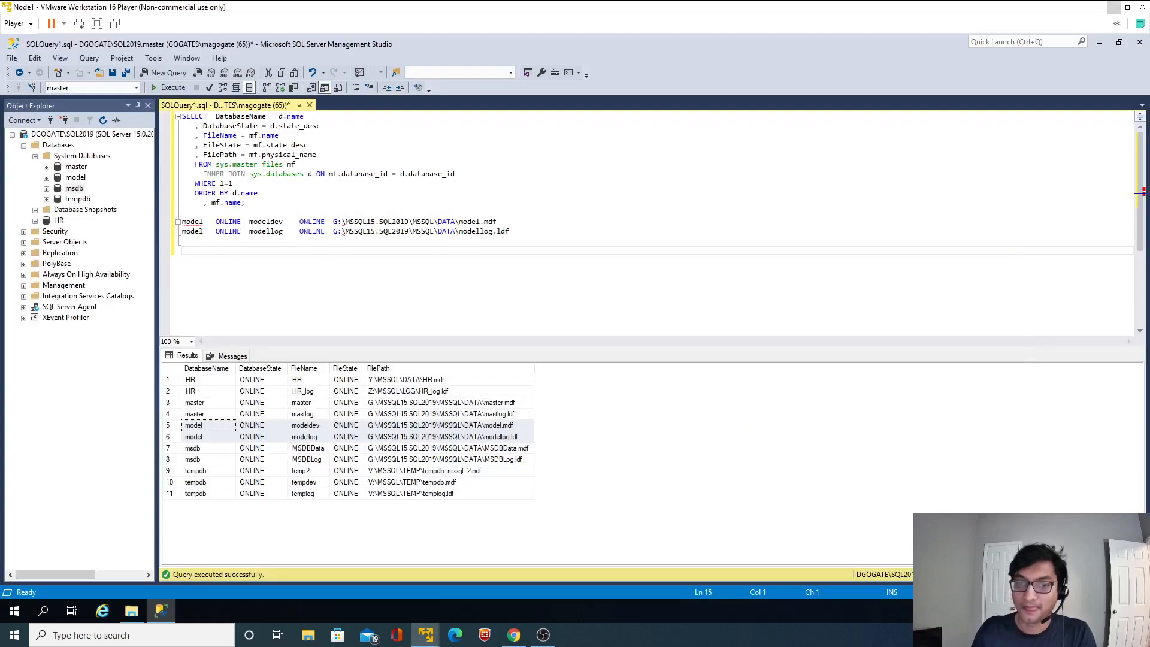
key(ctrl+v)
scroll(653, 221, down, 2)
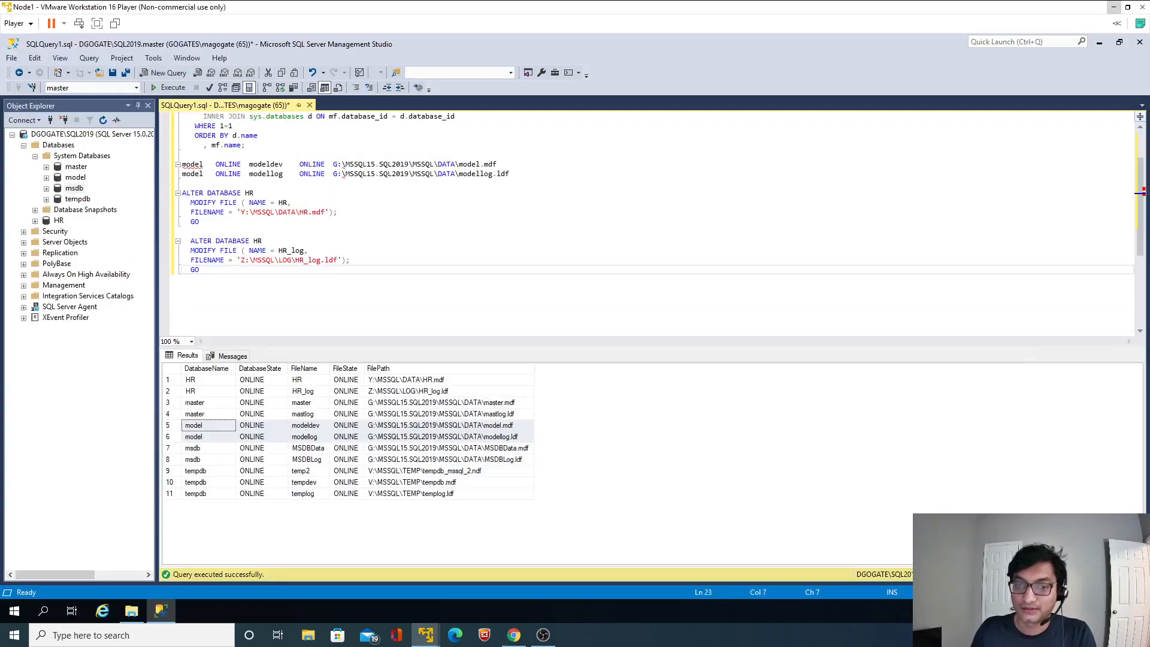
Replace HR with model as the database name in both ALTER DATABASE statements
double_click(193, 165)
key(ctrl+c)
double_click(248, 193)
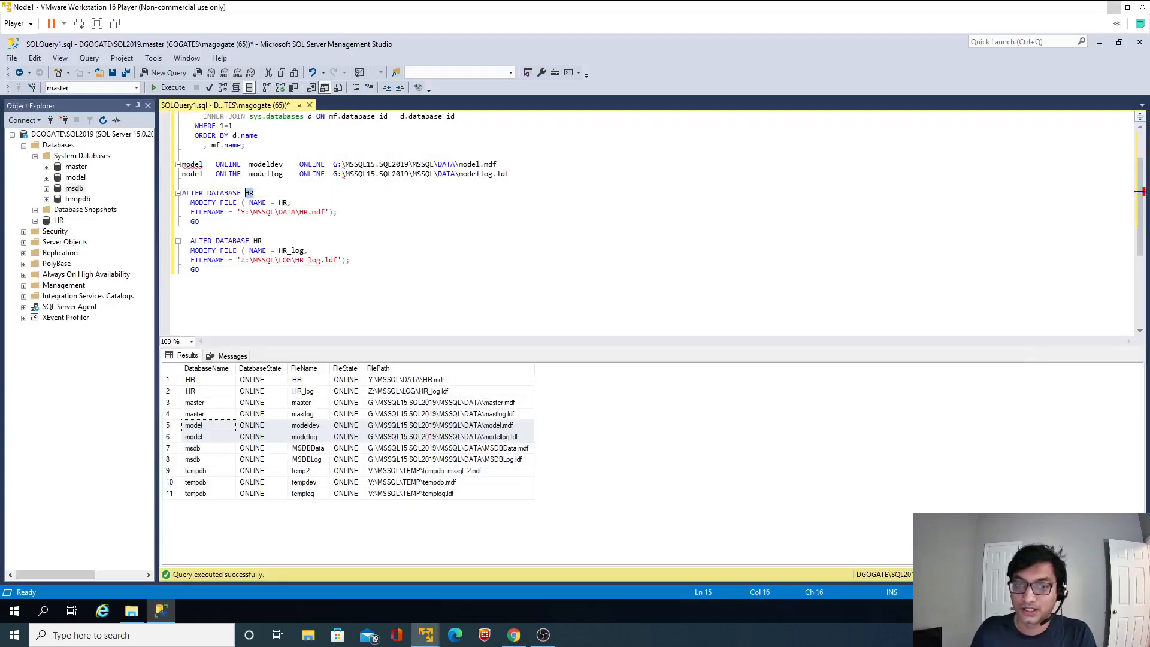
key(ctrl+v)
double_click(257, 241)
key(ctrl+v)
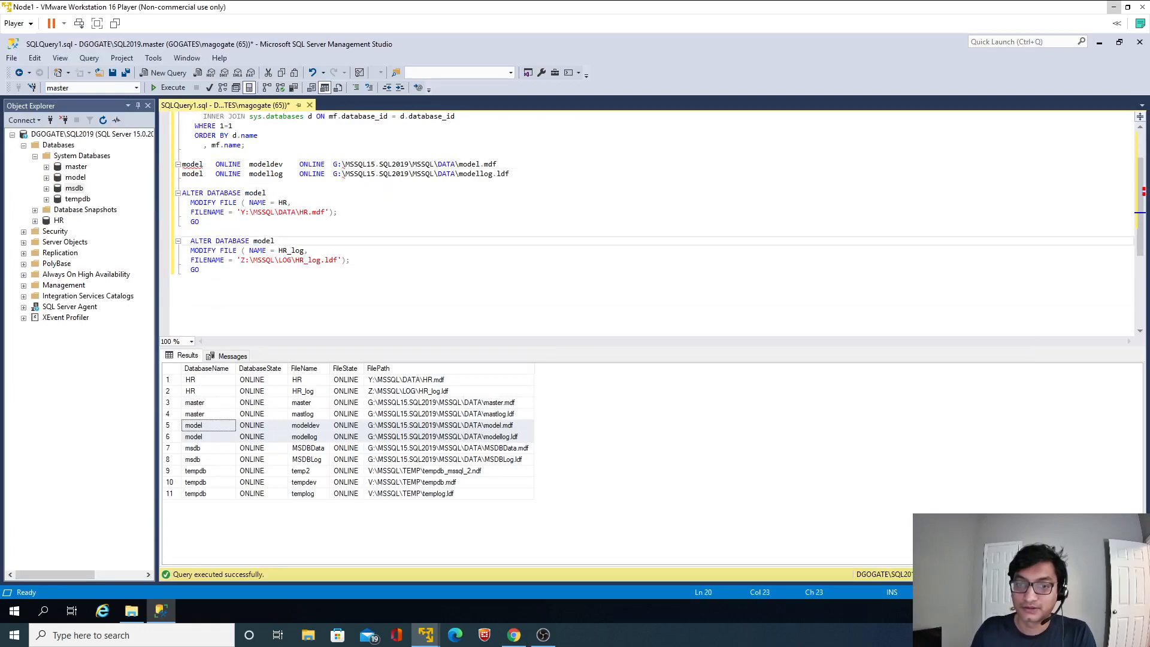
Set the logical file NAME to modeldev in the first MODIFY FILE statement and modellog in the second
double_click(265, 164)
key(ctrl+c)
double_click(283, 202)
key(ctrl+v)
double_click(266, 173)
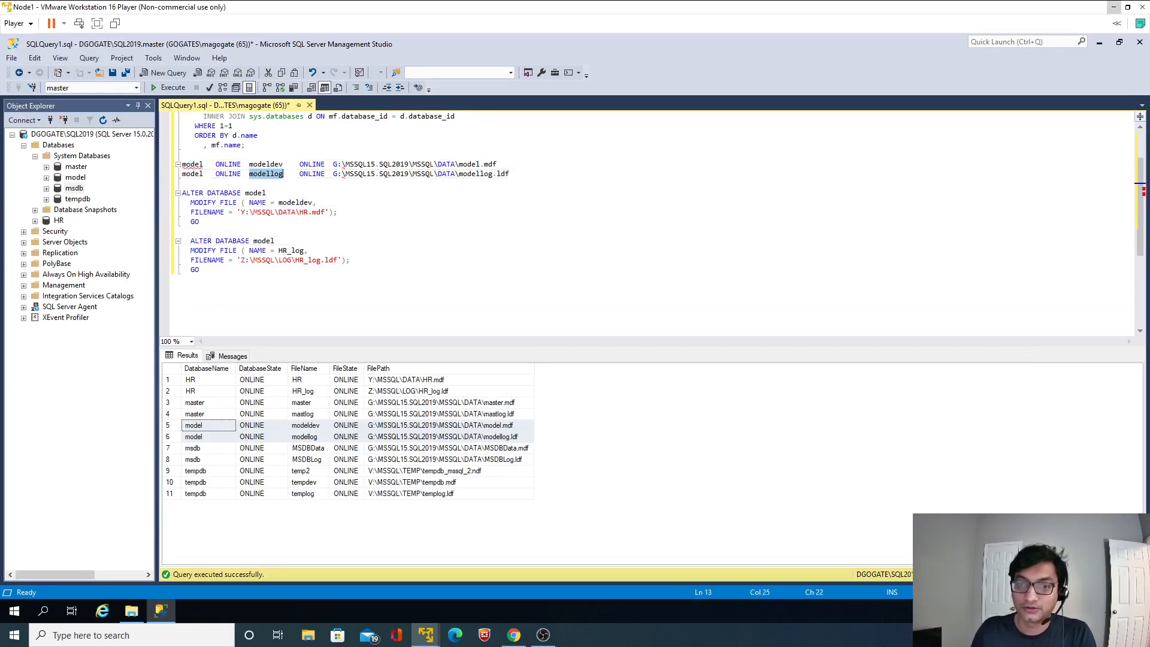
key(ctrl+c)
double_click(291, 250)
key(ctrl+v)
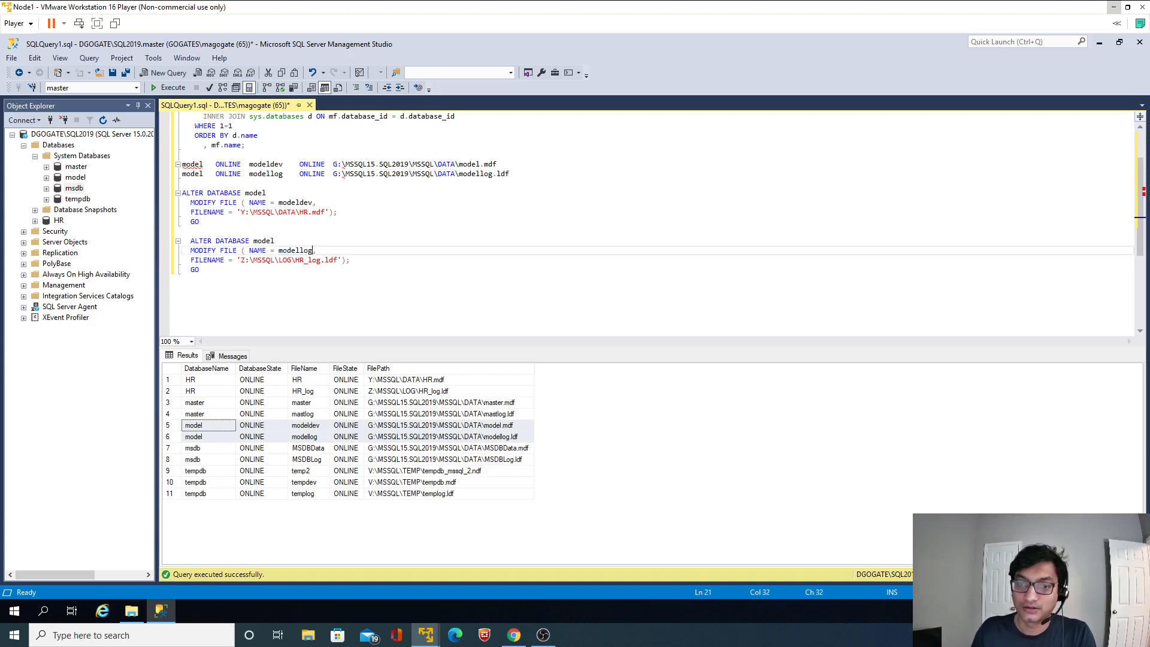
Change the FILENAME entries to model.mdf and modellog.ldf, and execute both ALTER DATABASE model statements
double_click(470, 164)
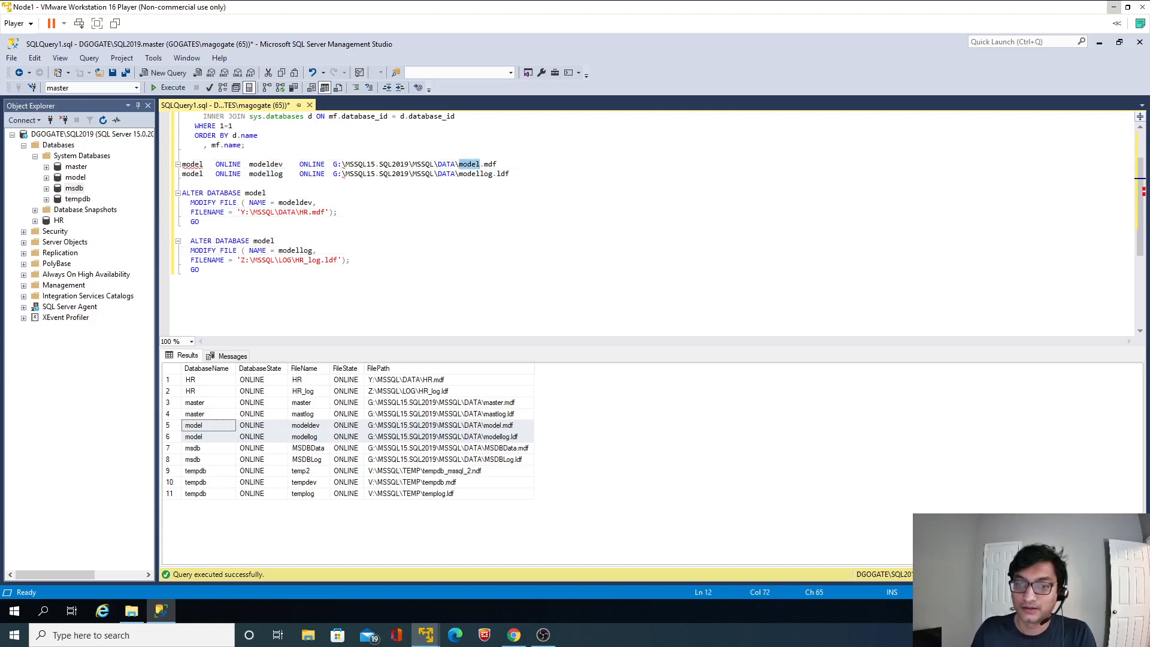
key(ctrl+c)
double_click(303, 212)
key(ctrl+v)
double_click(476, 173)
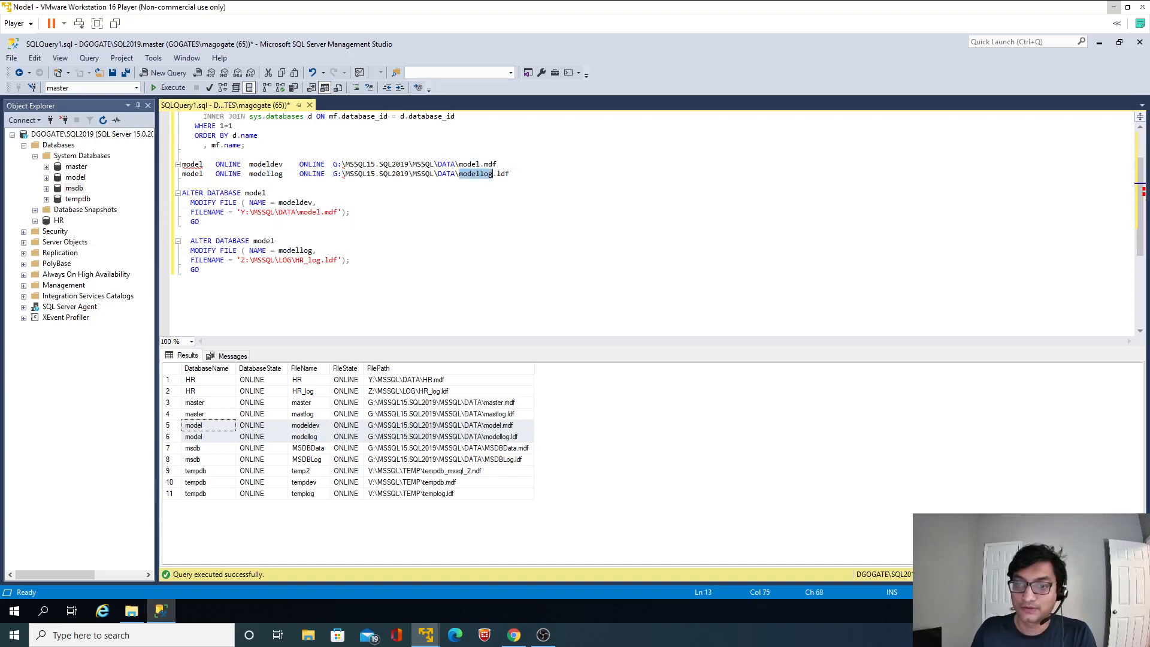
key(ctrl+c)
double_click(307, 260)
key(ctrl+v)
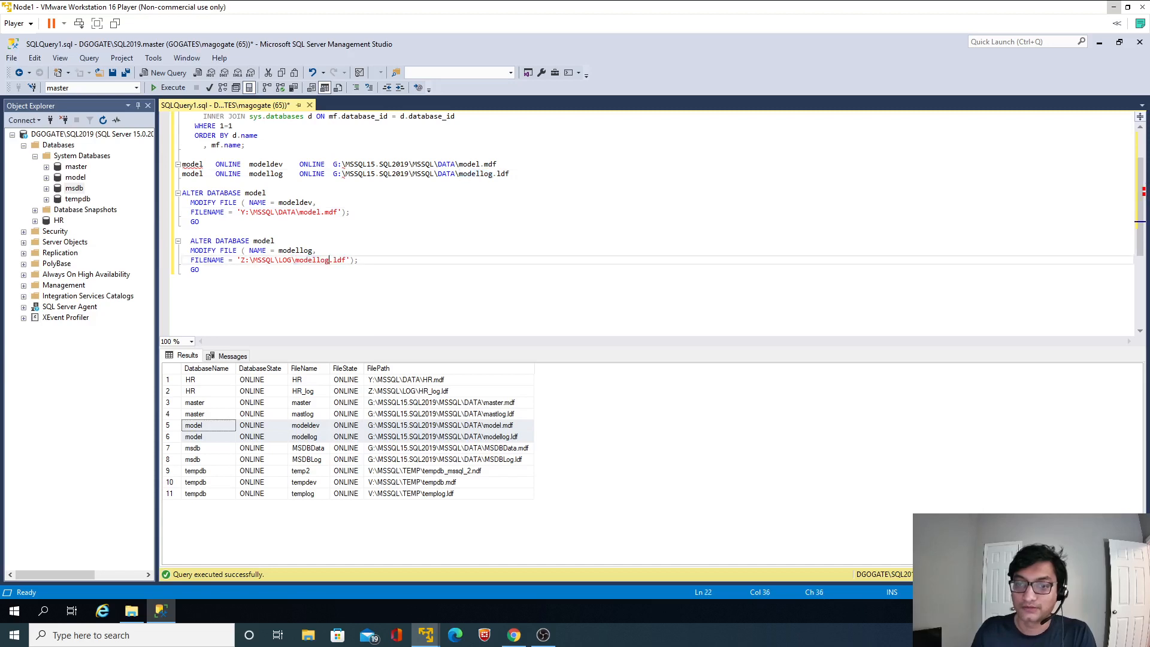
drag(205, 271, 161, 196)
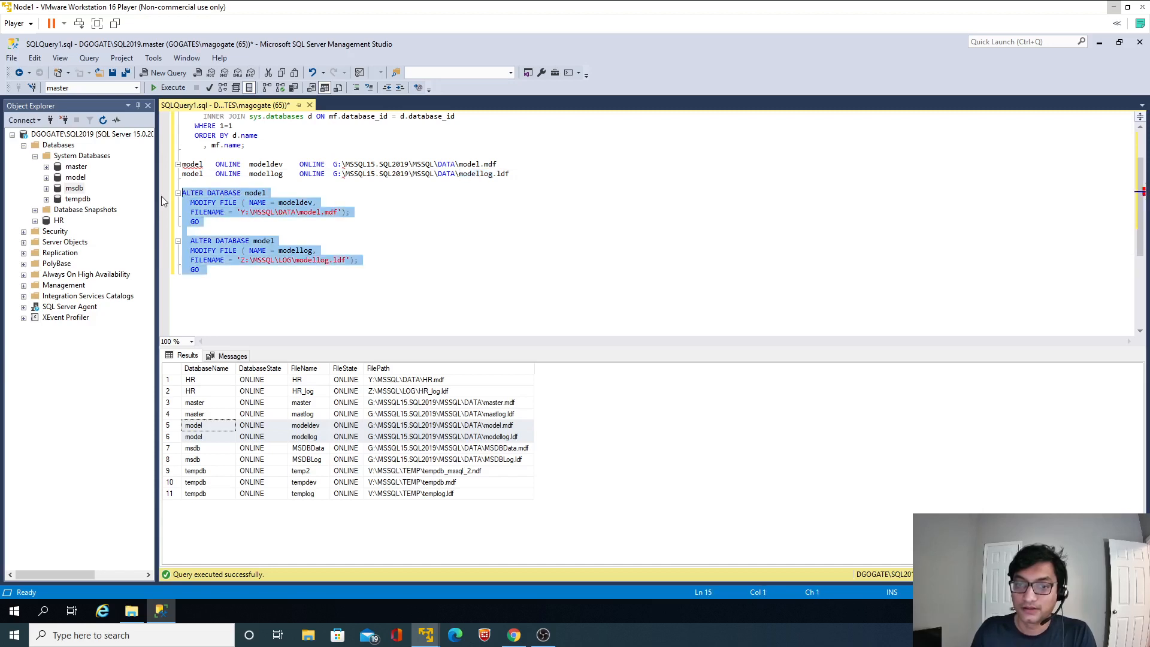
click(170, 87)
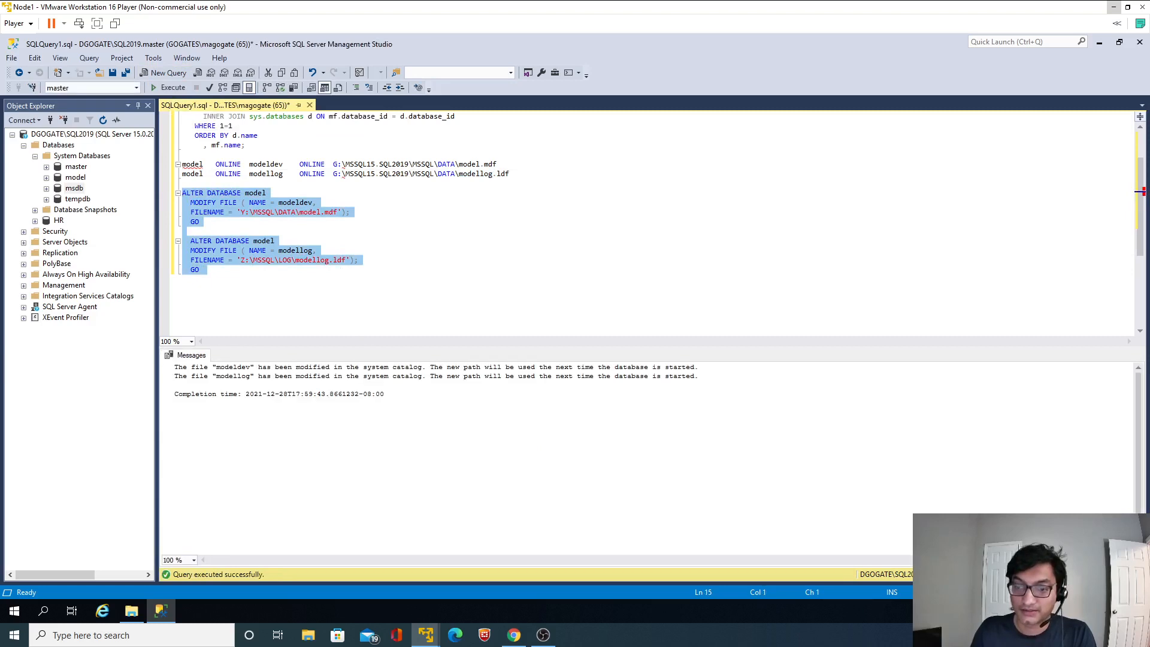
Review the README's remaining steps on taking the database offline and moving the physical files
click(131, 611)
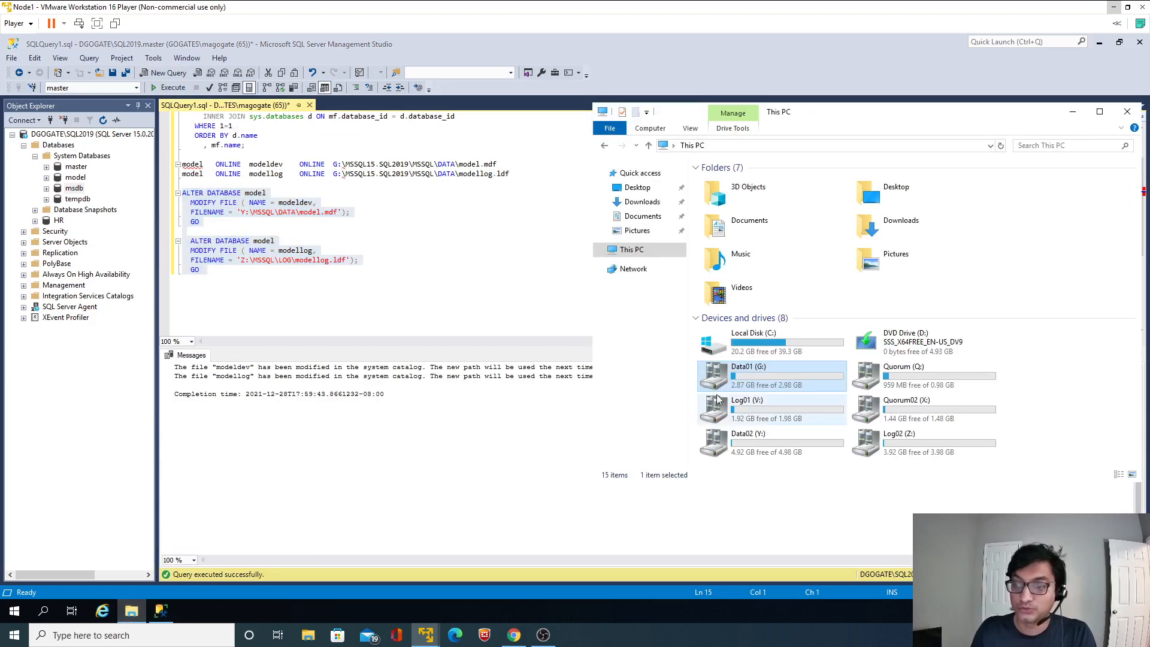
drag(826, 114, 760, 100)
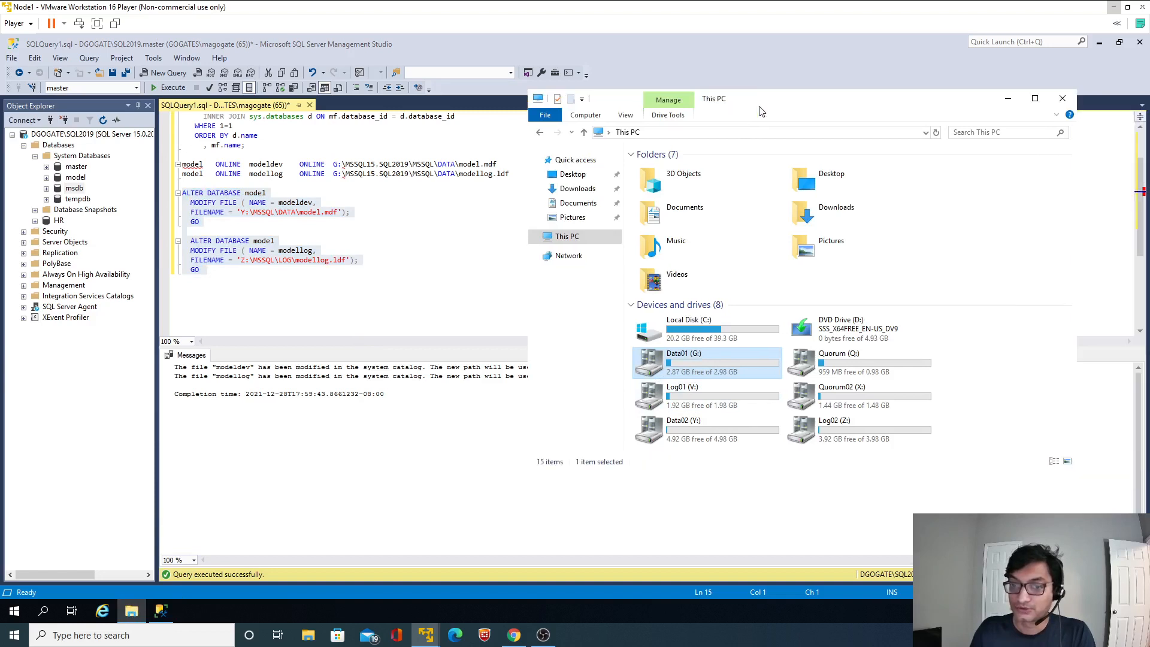
click(515, 636)
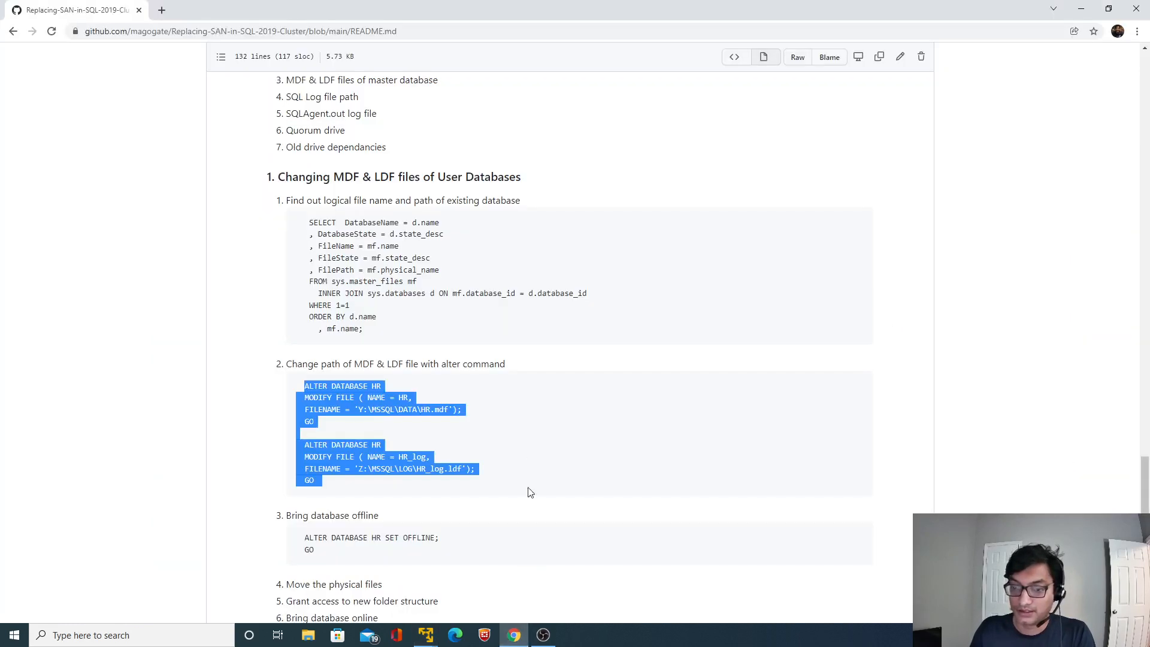
scroll(323, 407, down, 2)
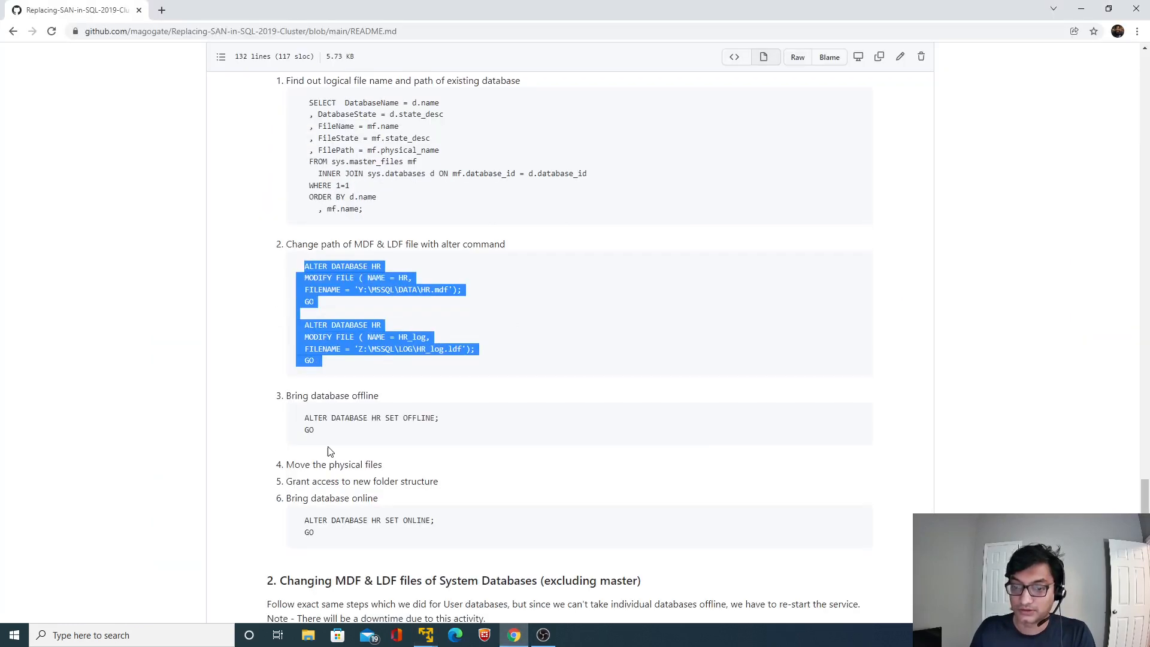
click(426, 635)
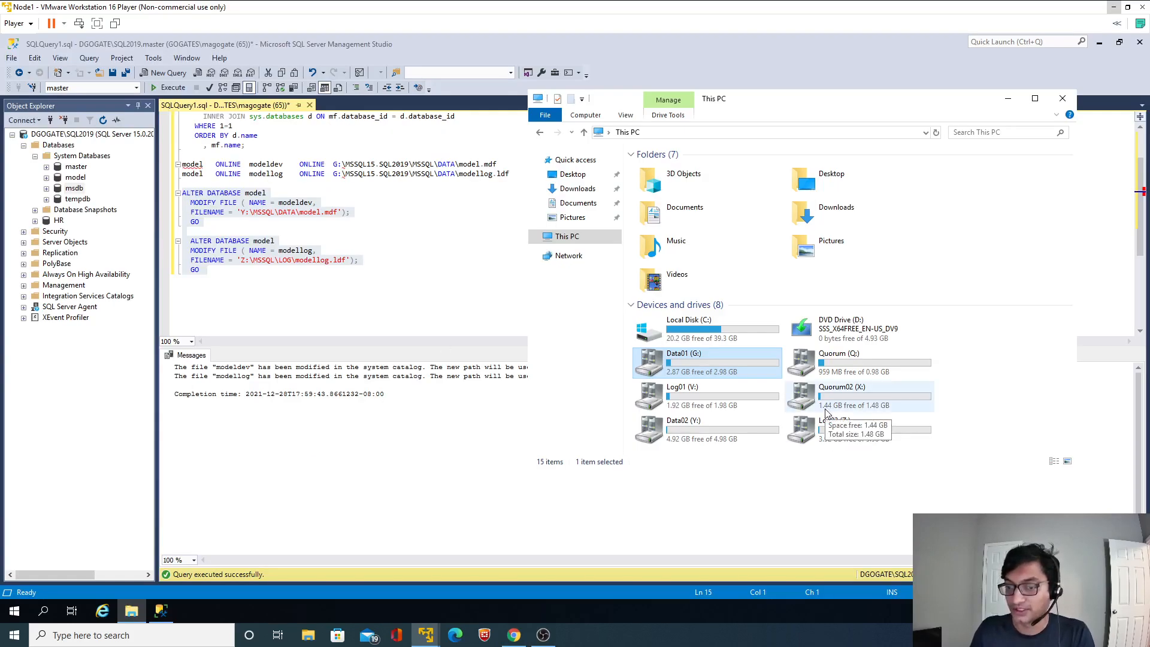
click(168, 612)
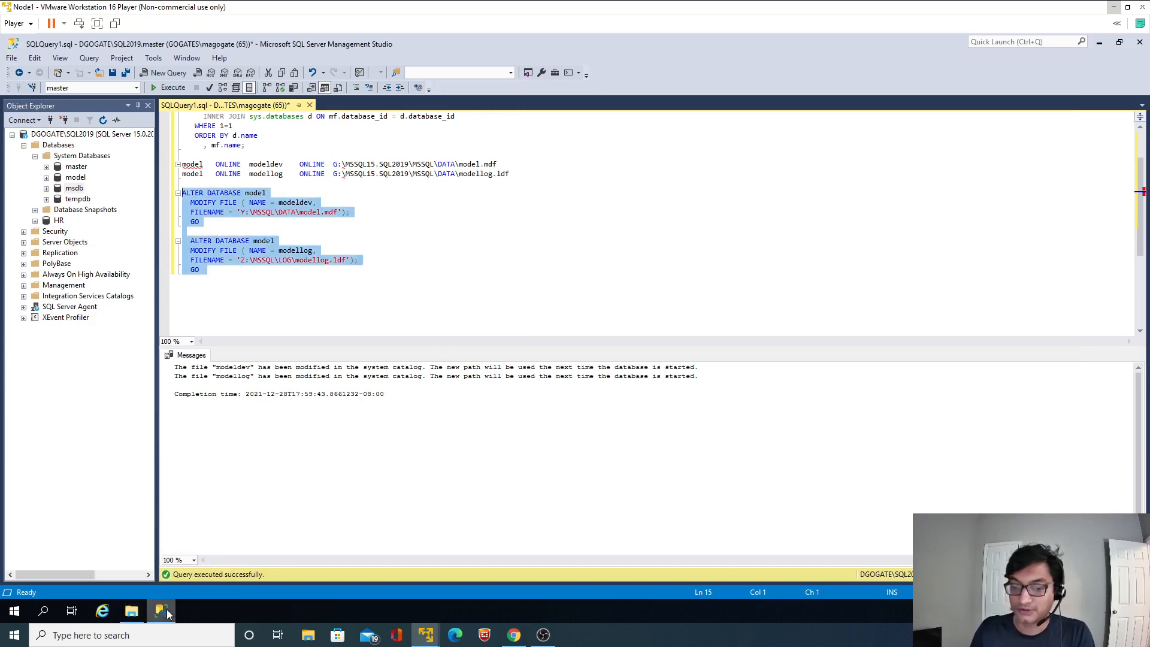
Find and launch SQL Server 2019 Configuration Manager on the Node1 virtual machine, allowing it to run with elevated rights
click(51, 609)
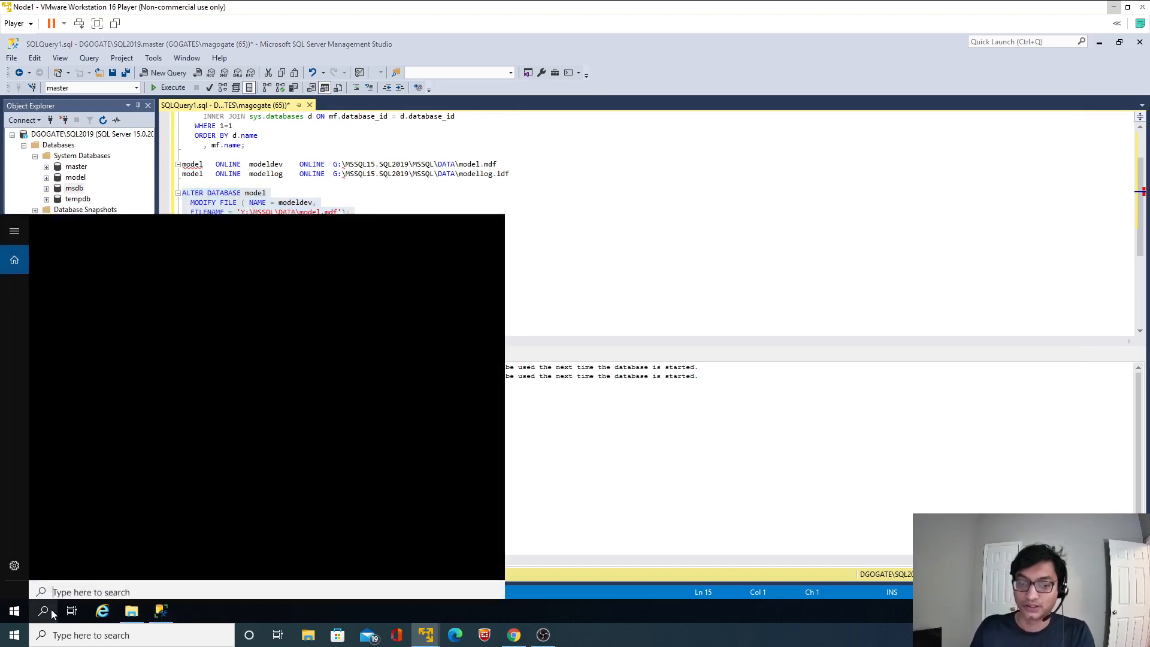
text(sq)
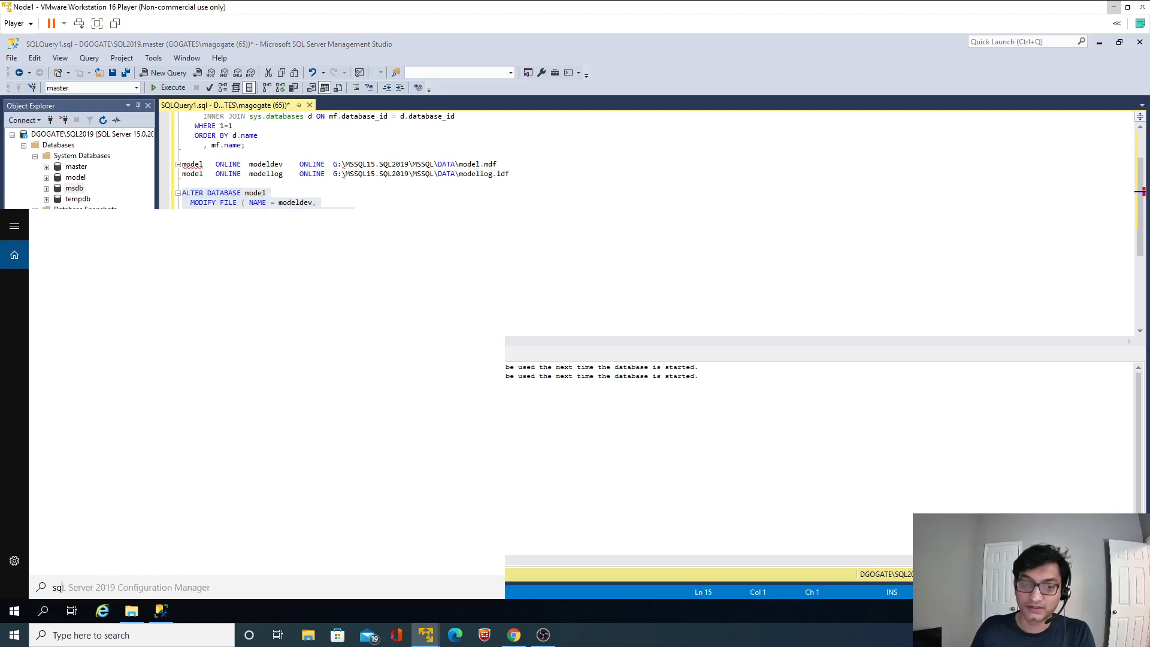
click(127, 273)
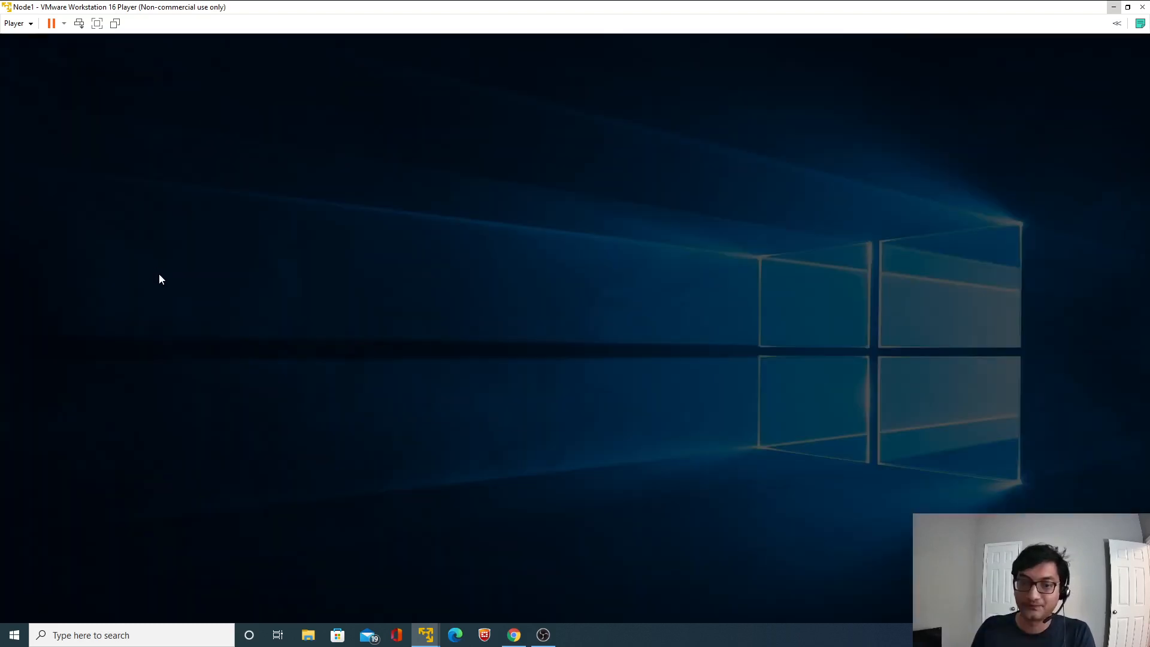
click(514, 399)
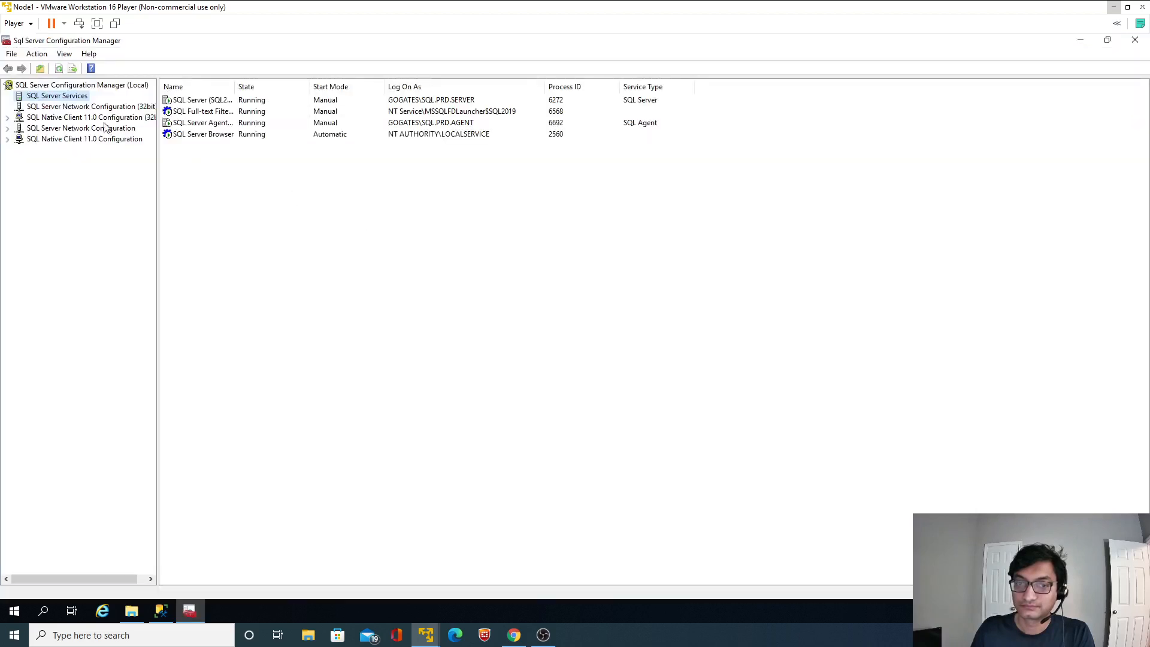
Stop the SQL Server (SQL2019) service together with its dependent SQLAgent$SQL2019 service, and widen the service Name column
click(204, 103)
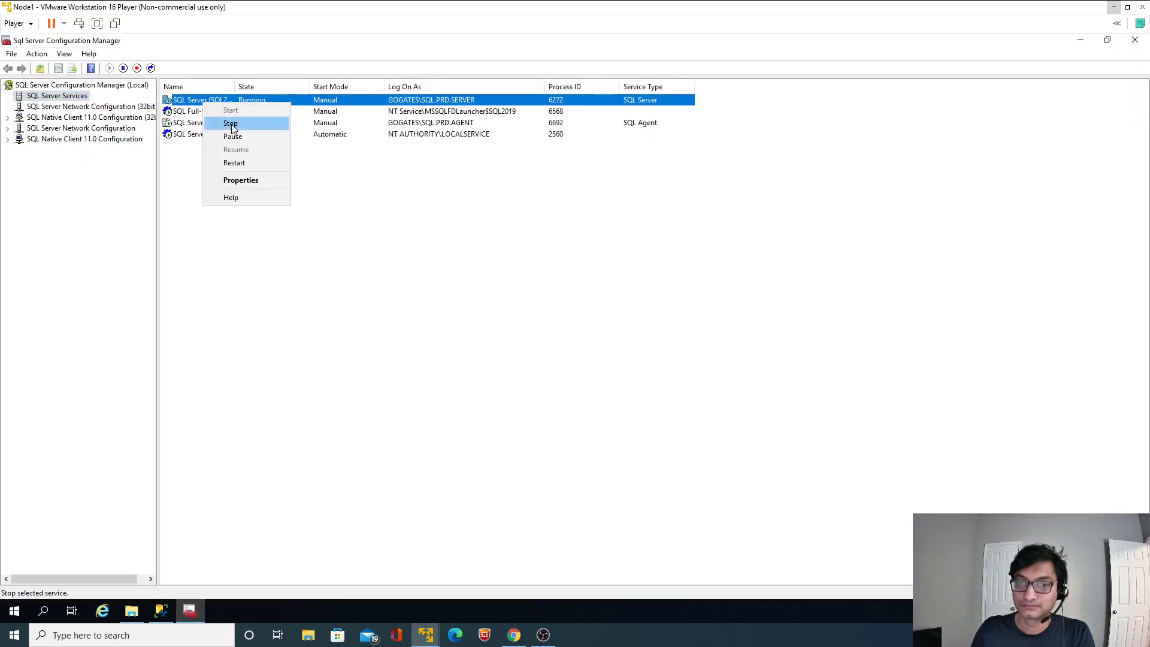
click(232, 124)
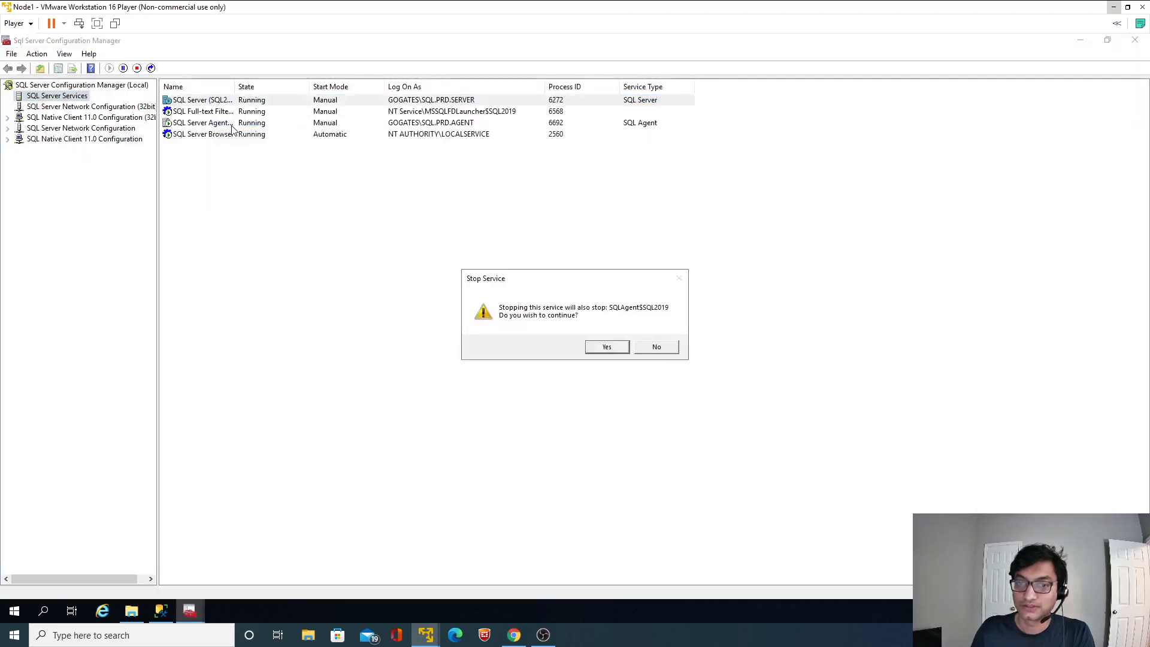
click(604, 349)
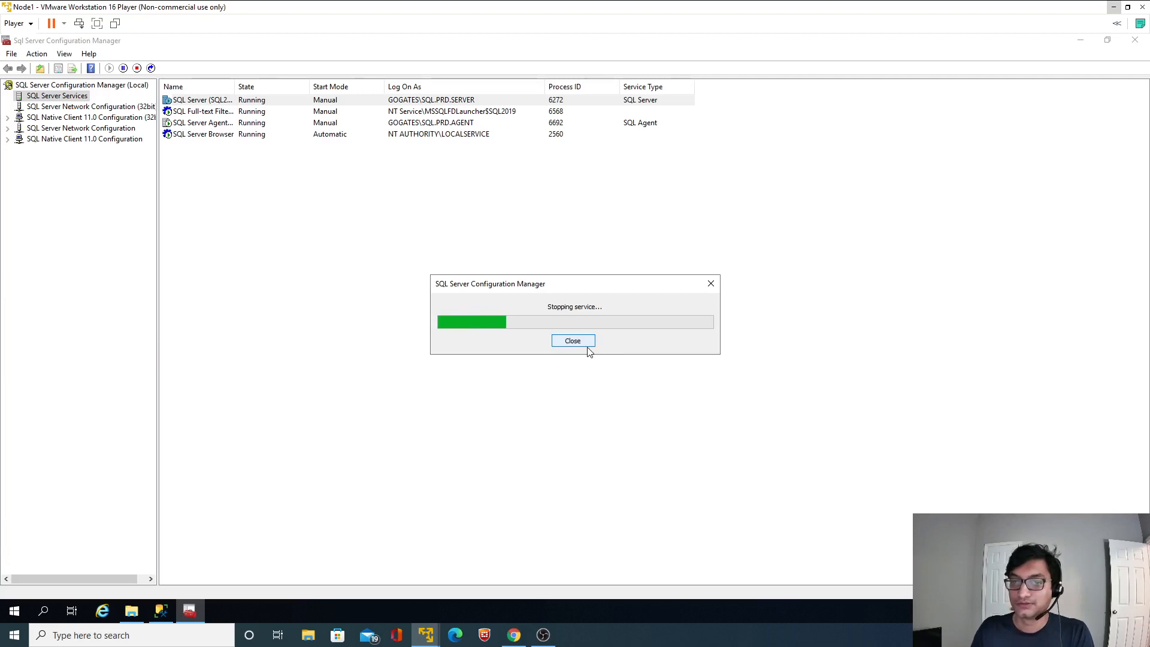
drag(234, 87, 289, 87)
Switch to File Explorer, open a second window and arrange the two windows side by side
click(129, 613)
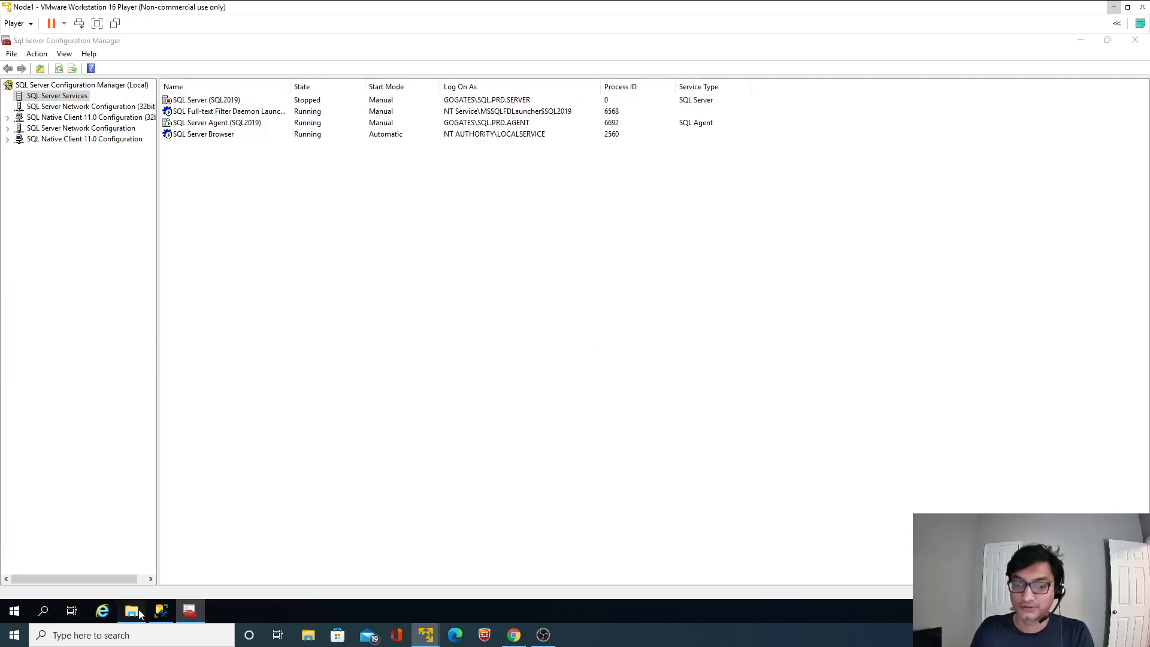
right_click(128, 613)
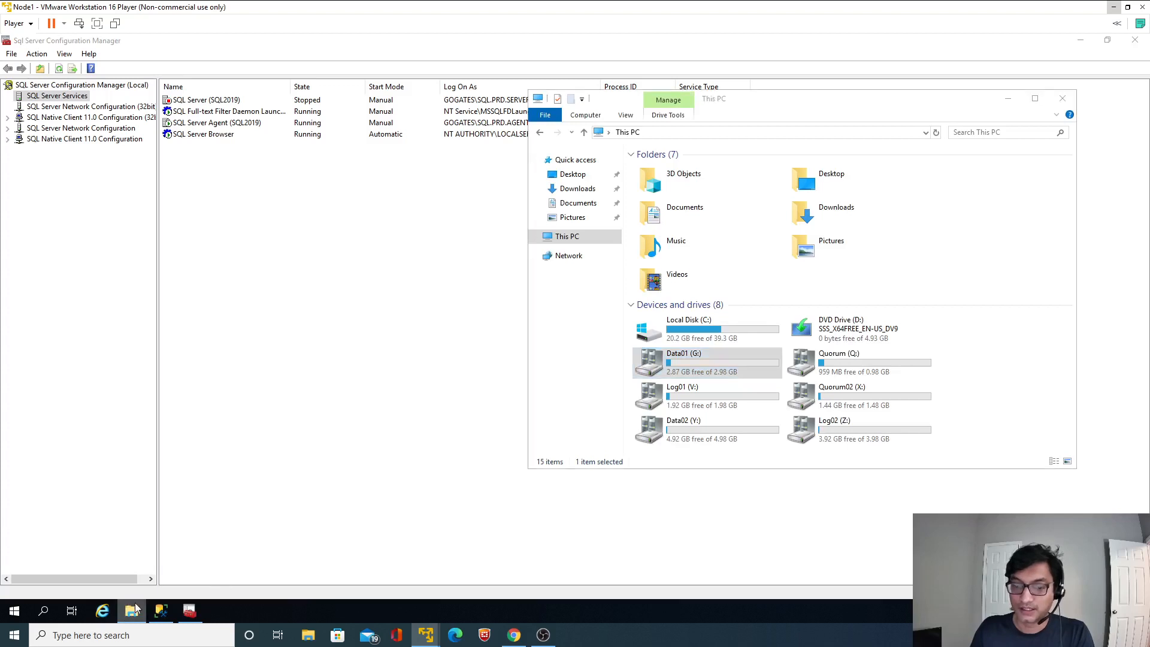
click(109, 550)
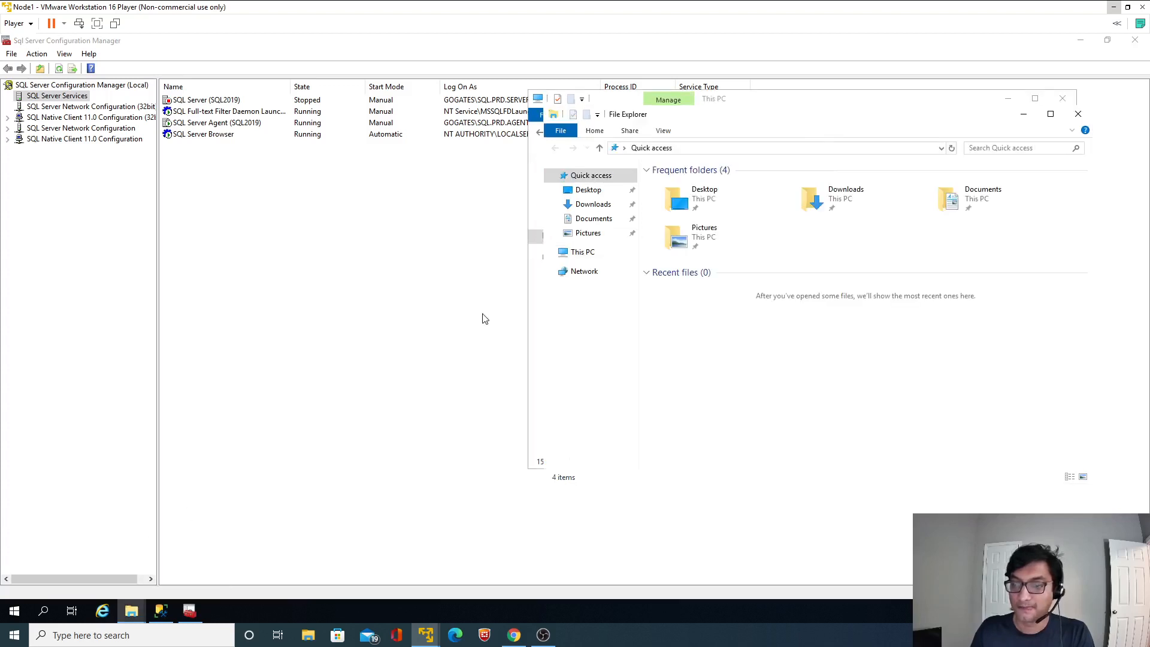
drag(754, 124, 233, 112)
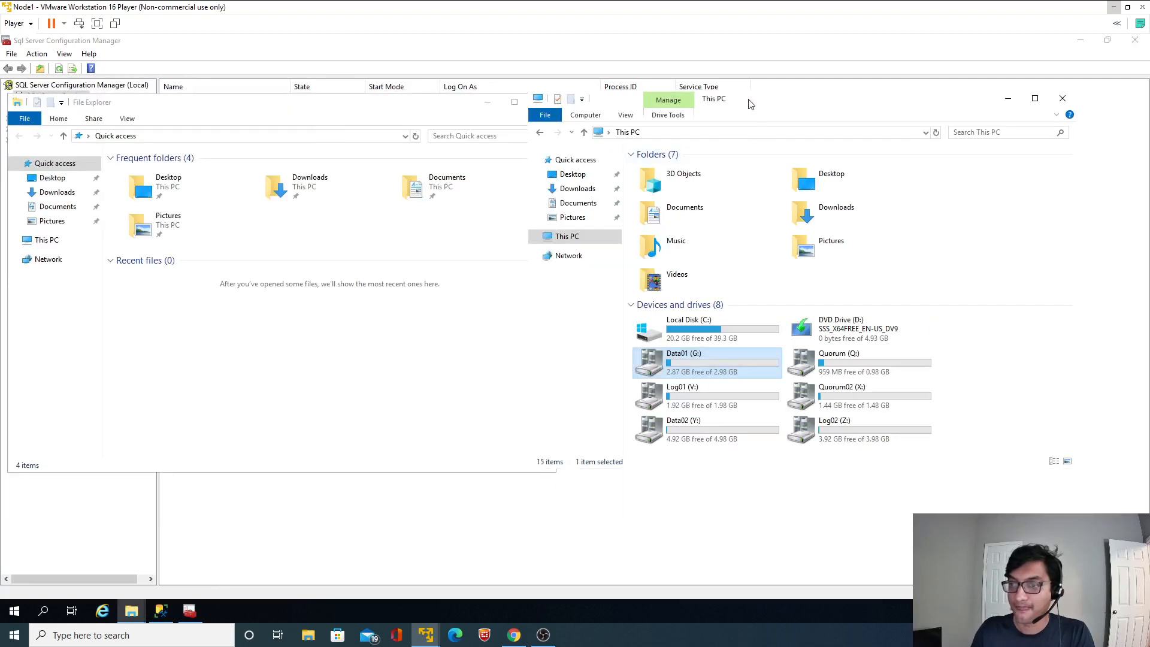
drag(749, 100, 796, 102)
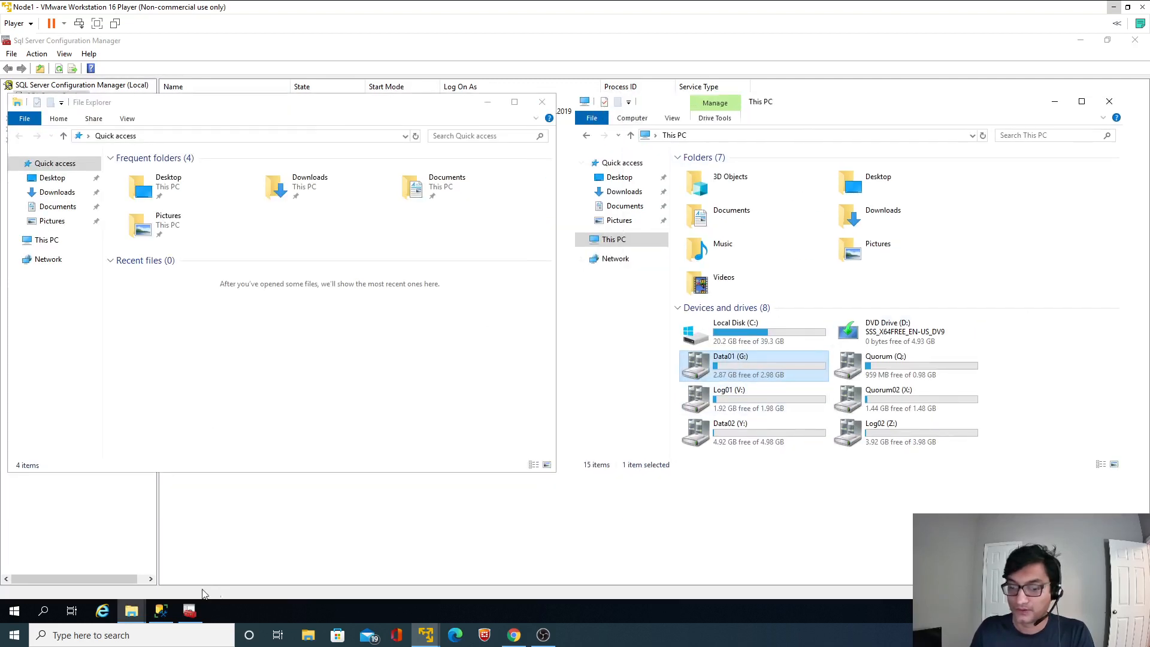
Copy the model files' folder path from the query and open G:\MSSQL15.SQL2019\MSSQL\DATA\ in the This PC window, granting permanent folder access
click(161, 610)
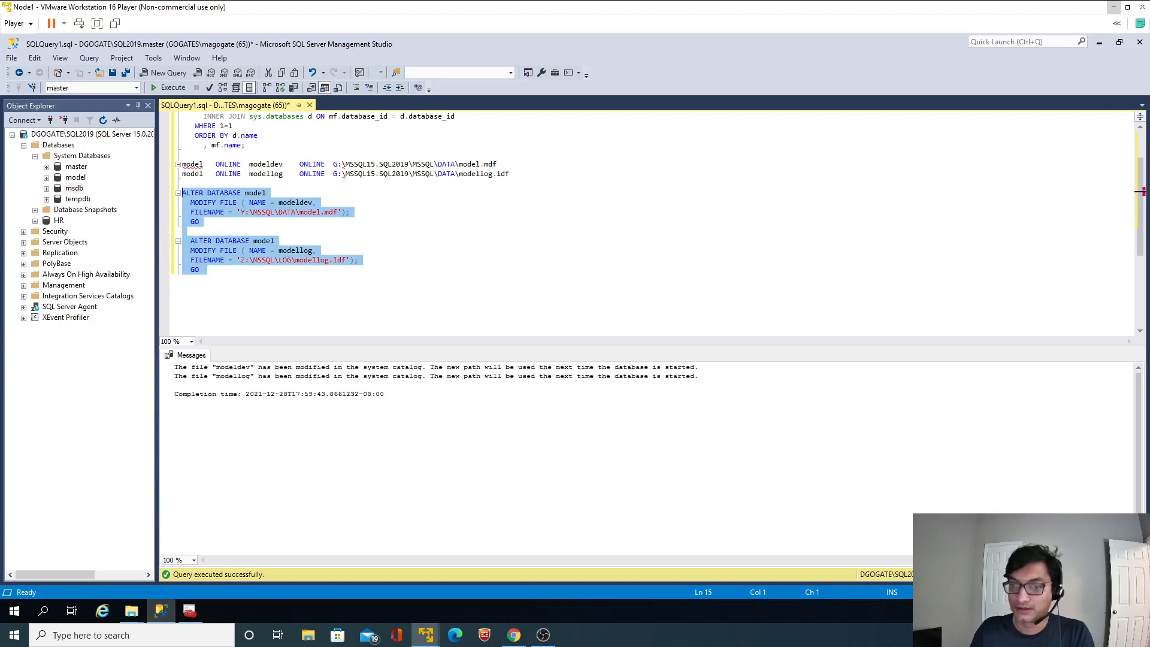
drag(333, 164, 455, 164)
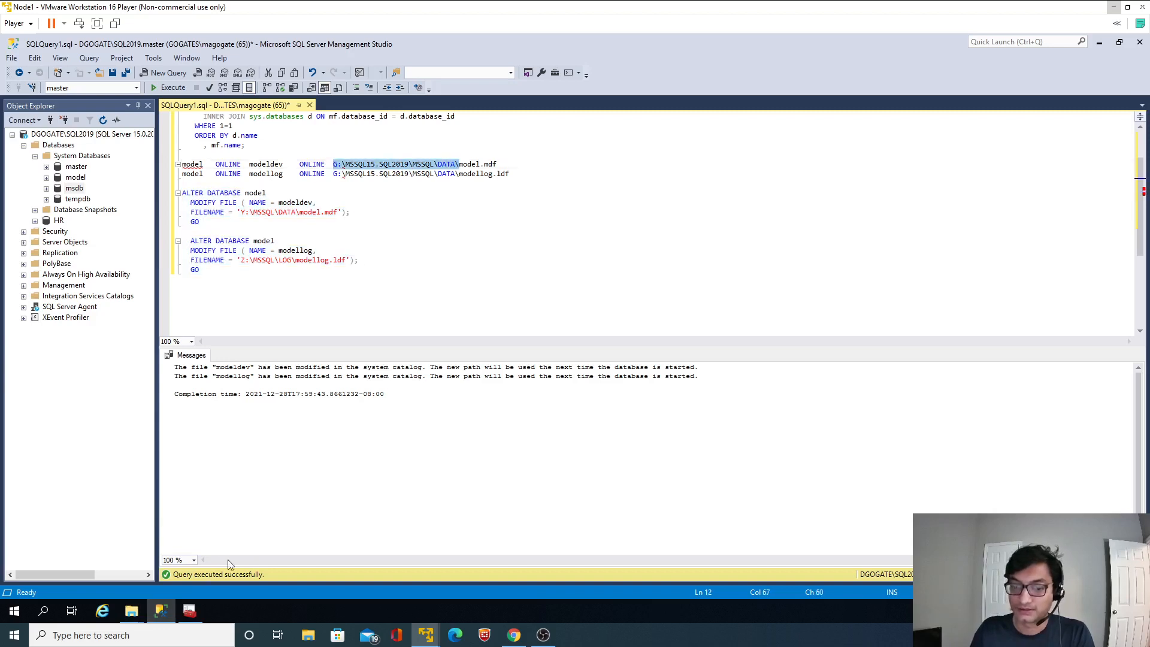
click(1099, 43)
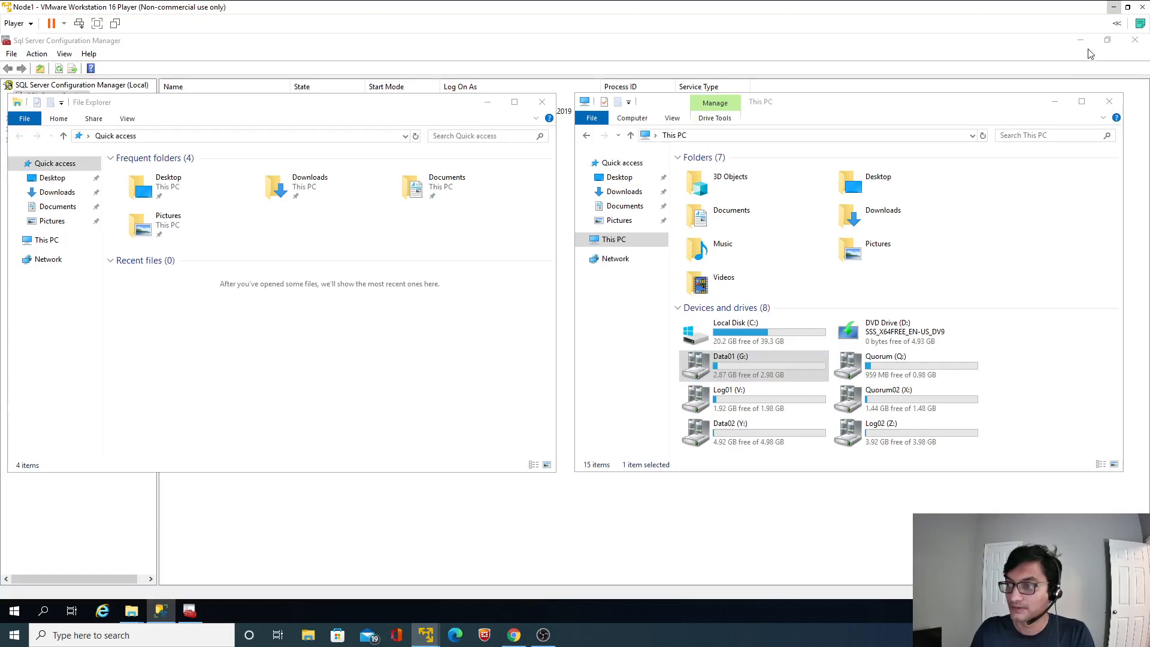
click(817, 136)
text(G:\MSSQL15.SQL2019\MSSQL\DATA\)
key(Return)
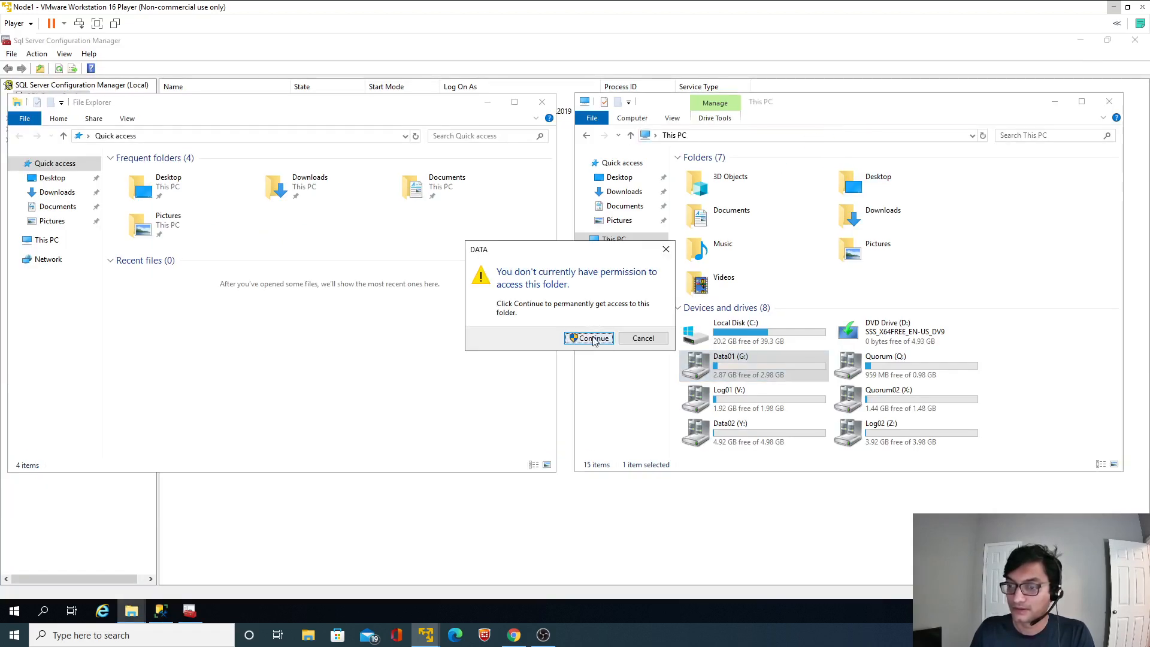
click(617, 337)
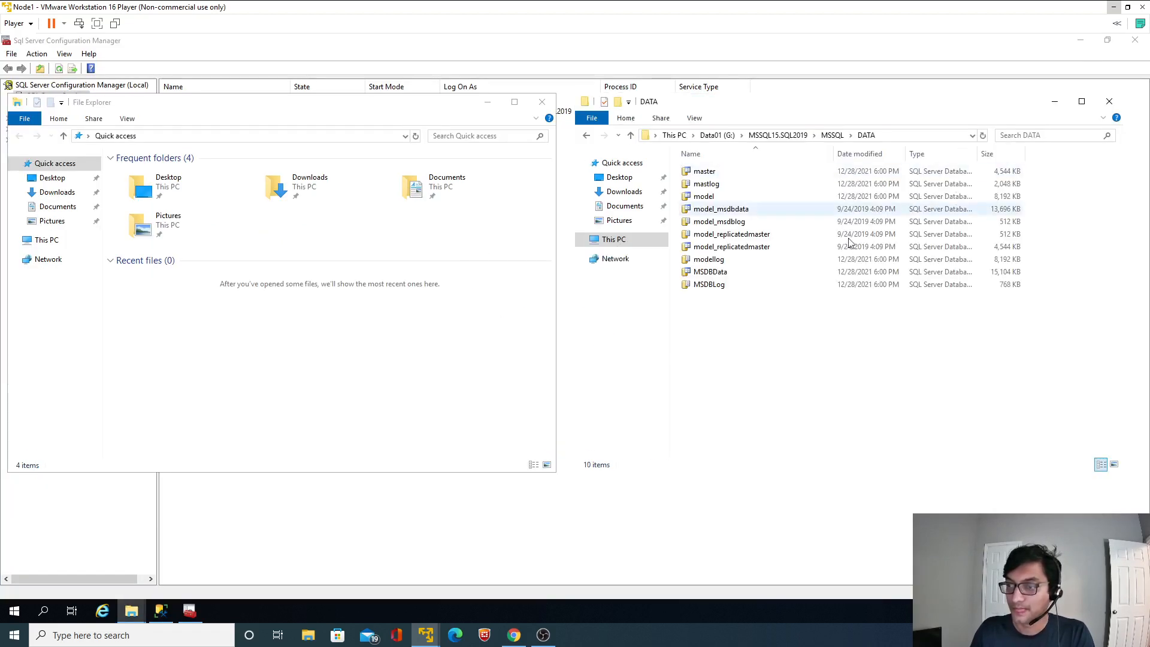
Select the model data file and open the destination folder Y:\MSSQL\DATA in the other File Explorer window
click(721, 198)
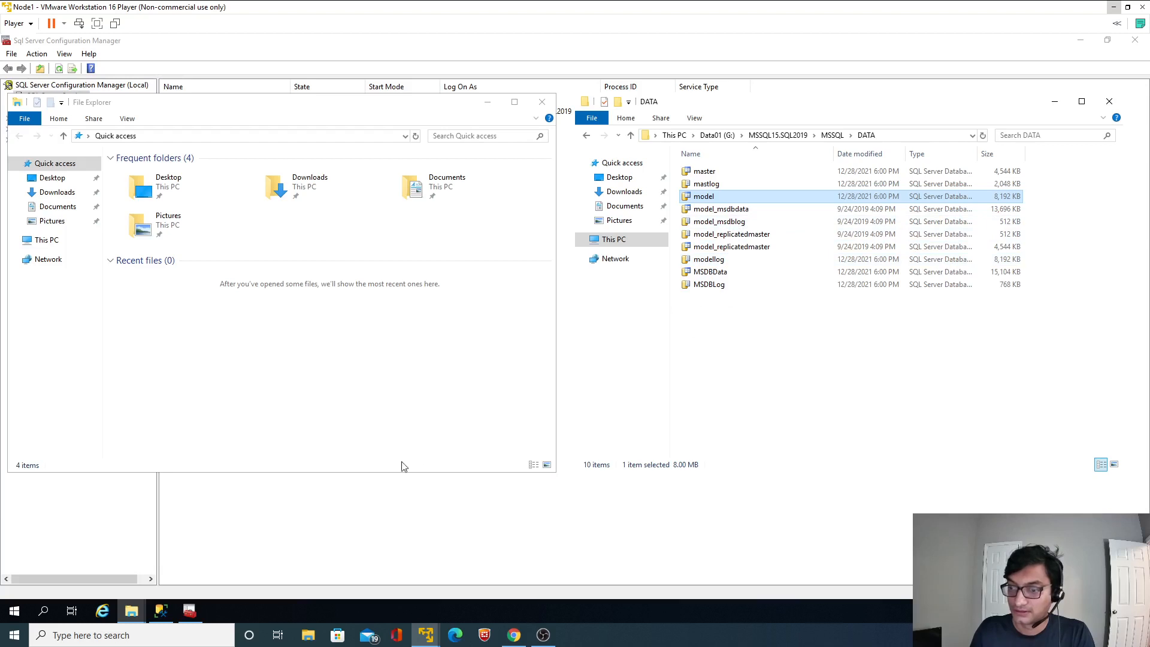
click(161, 612)
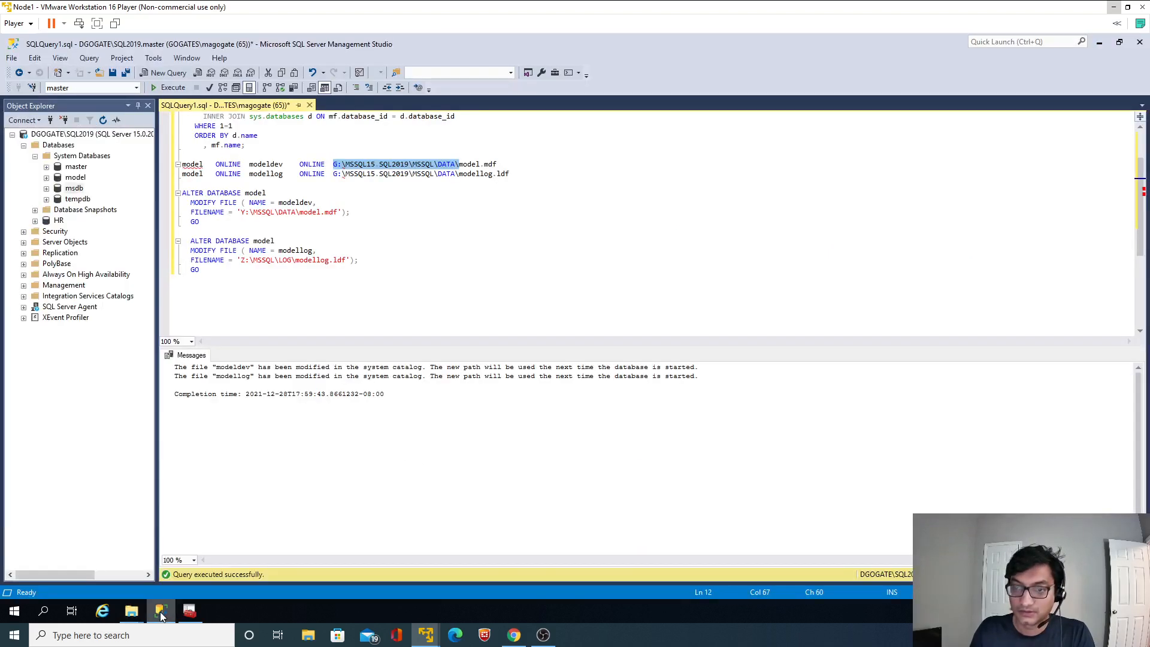
click(161, 612)
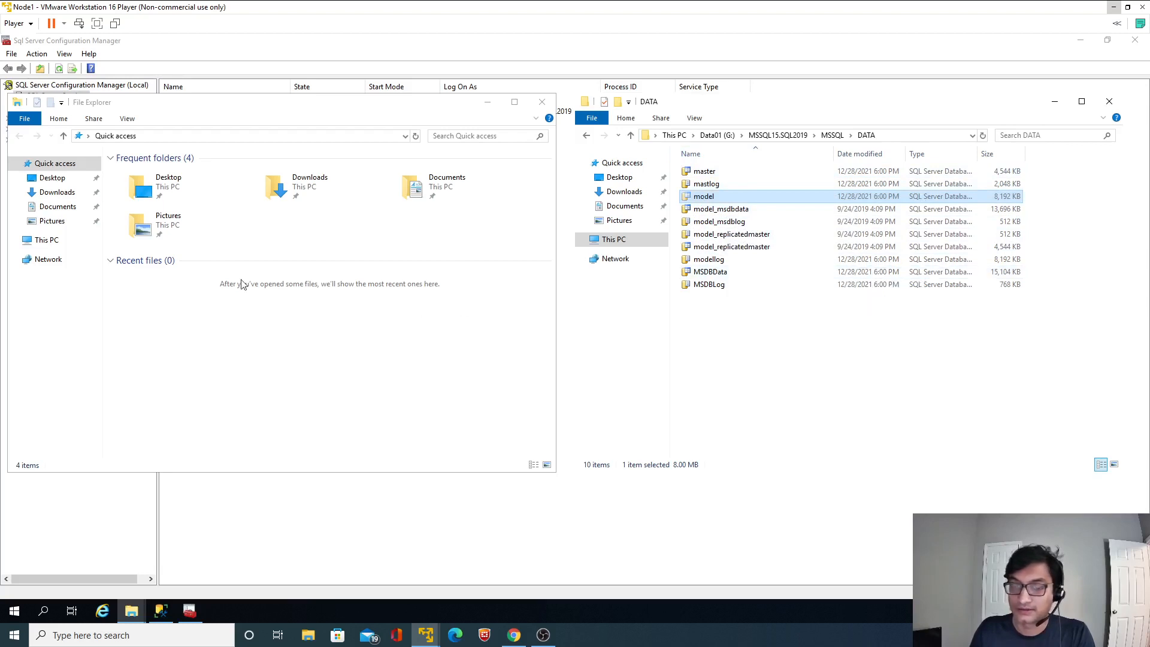
click(46, 242)
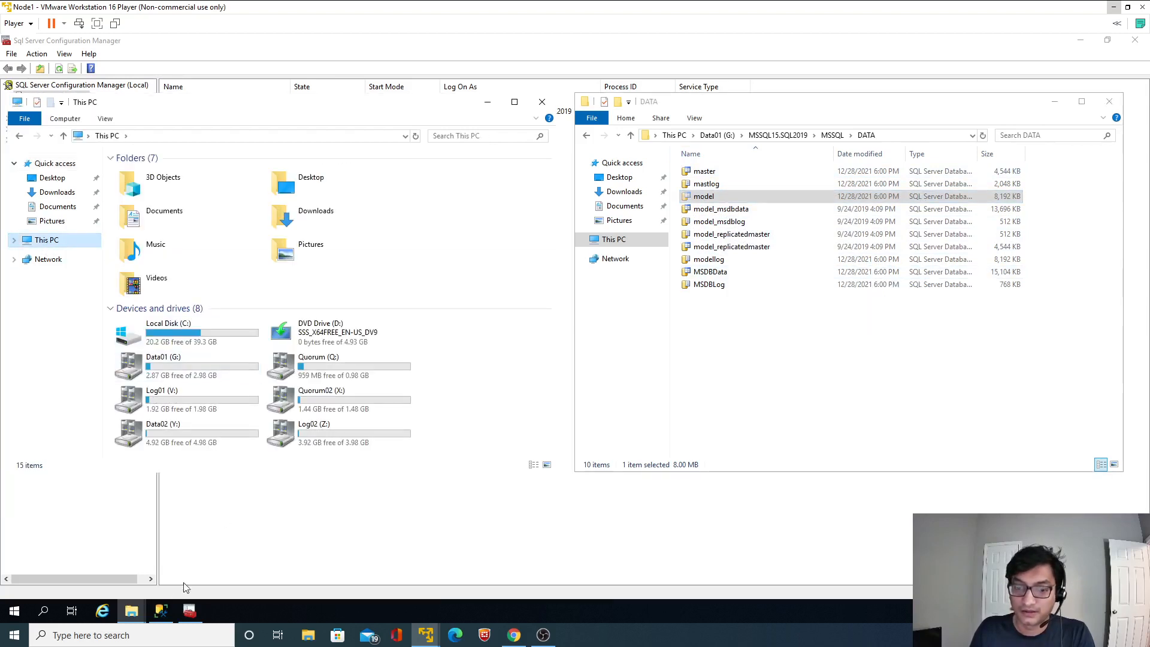
click(161, 613)
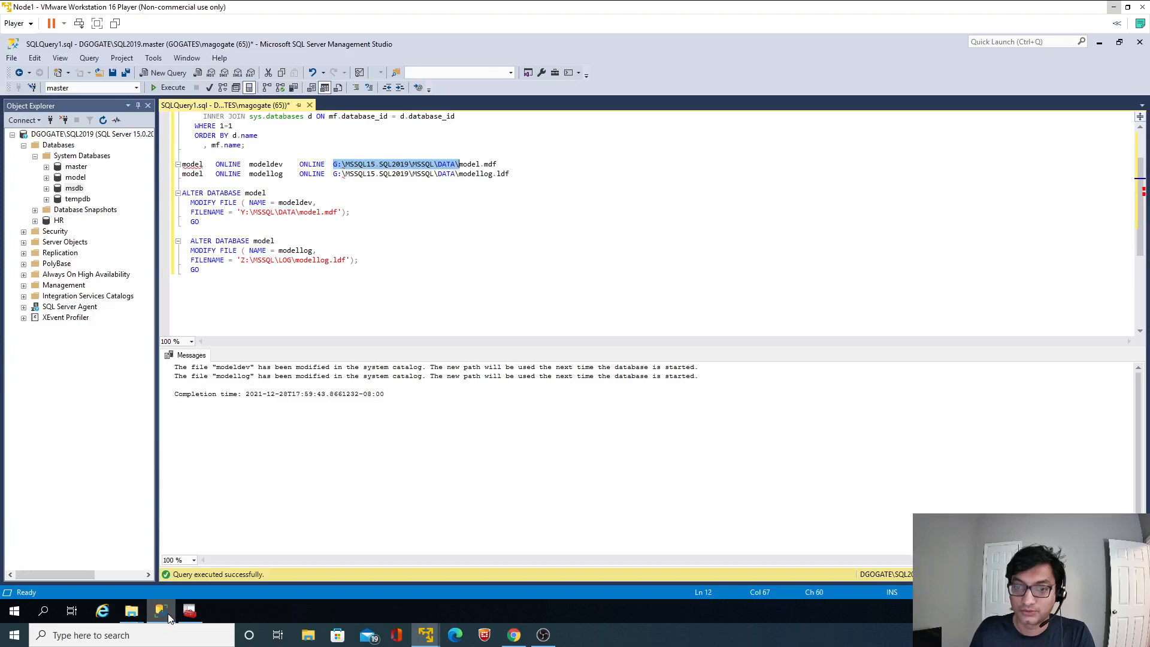
click(169, 617)
double_click(178, 433)
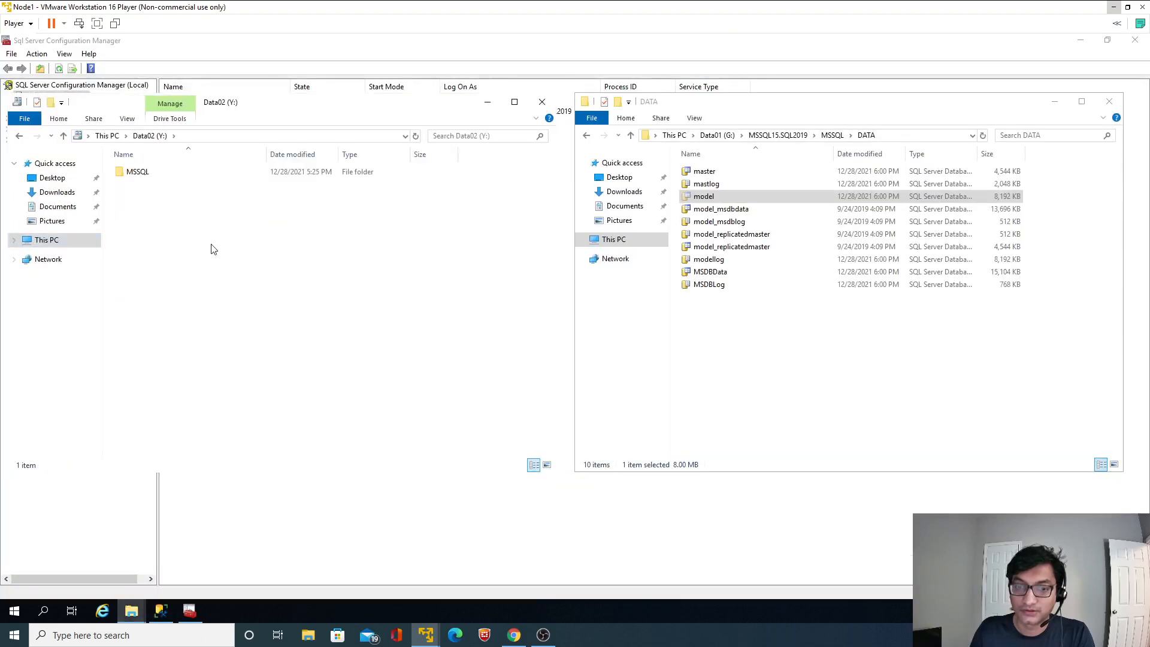
double_click(138, 173)
double_click(140, 174)
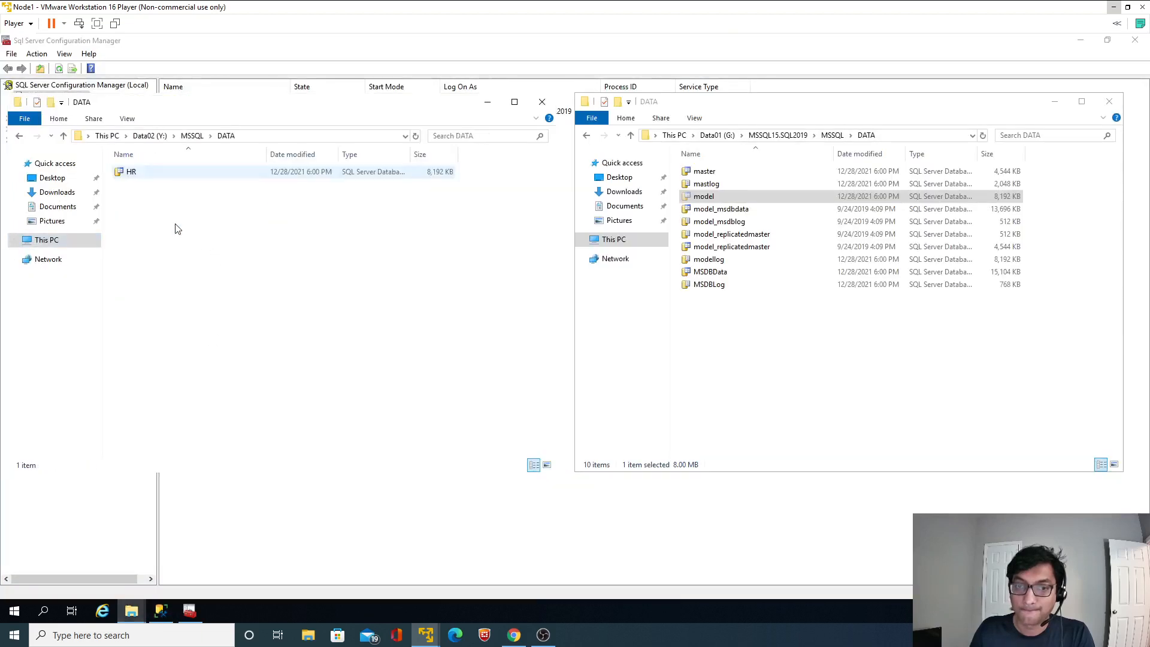
Move the model data file into Y:\MSSQL\DATA and the modellog file from the G: drive's DATA folder into Z:\MSSQL\LOG
key(ctrl+v)
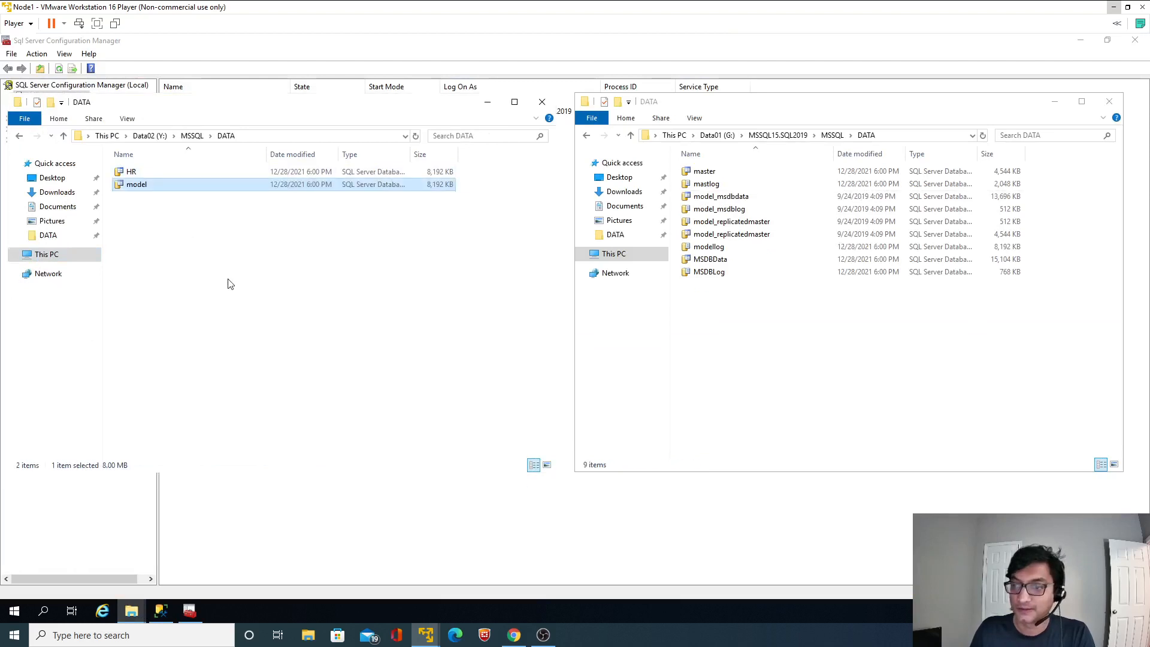
click(229, 284)
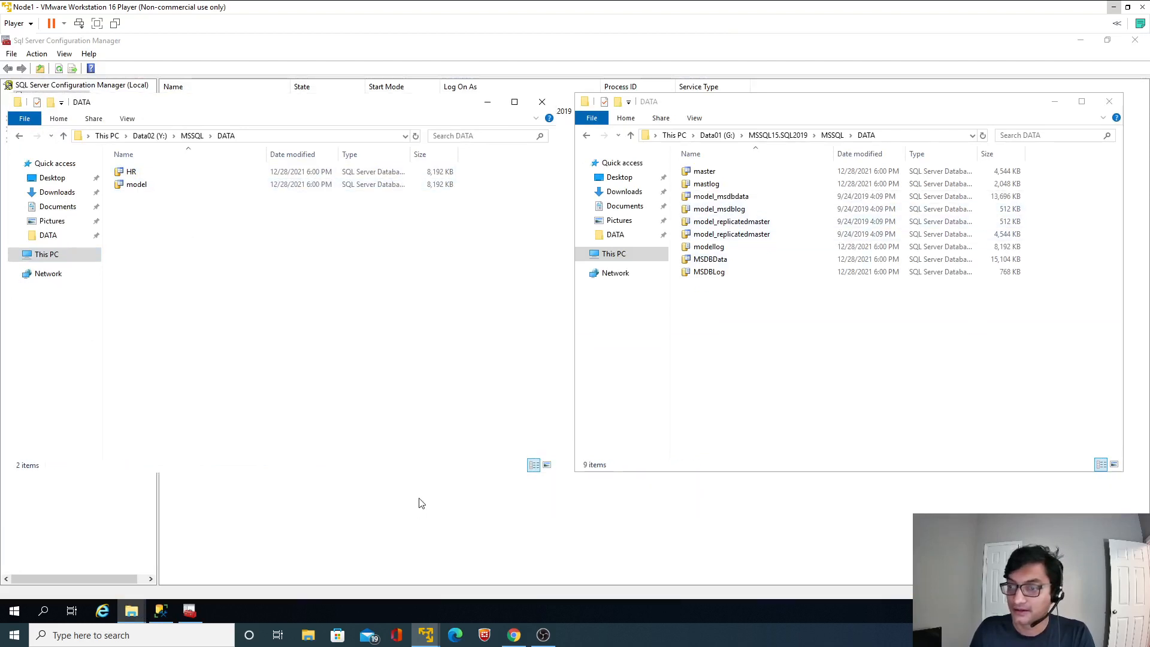
click(713, 250)
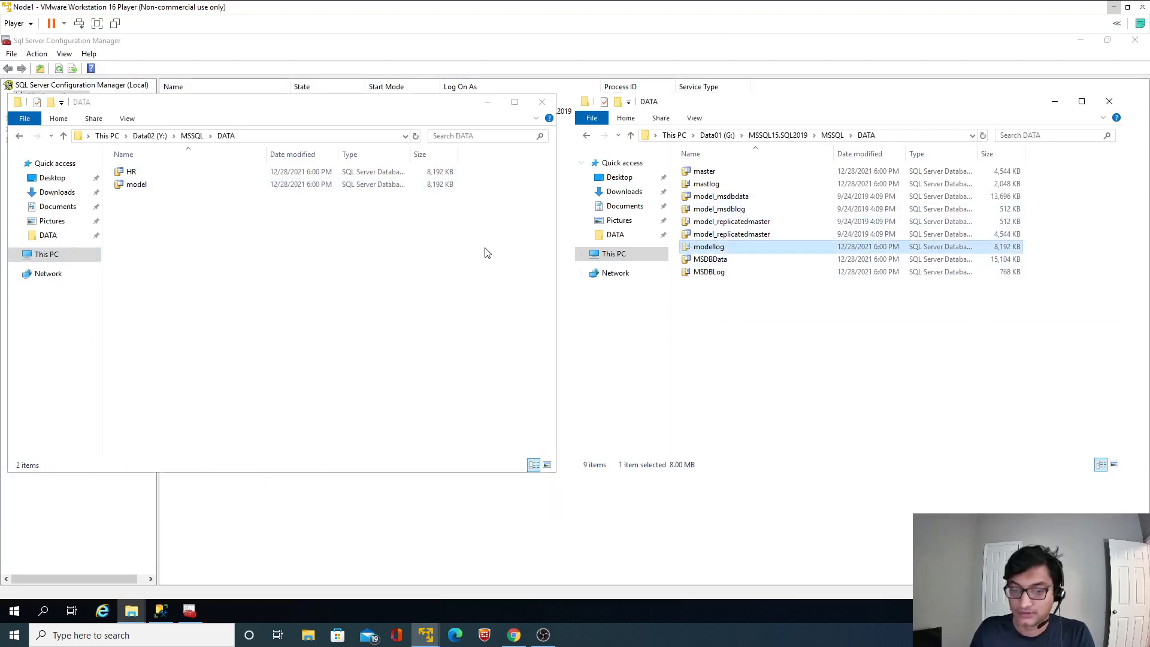
click(50, 254)
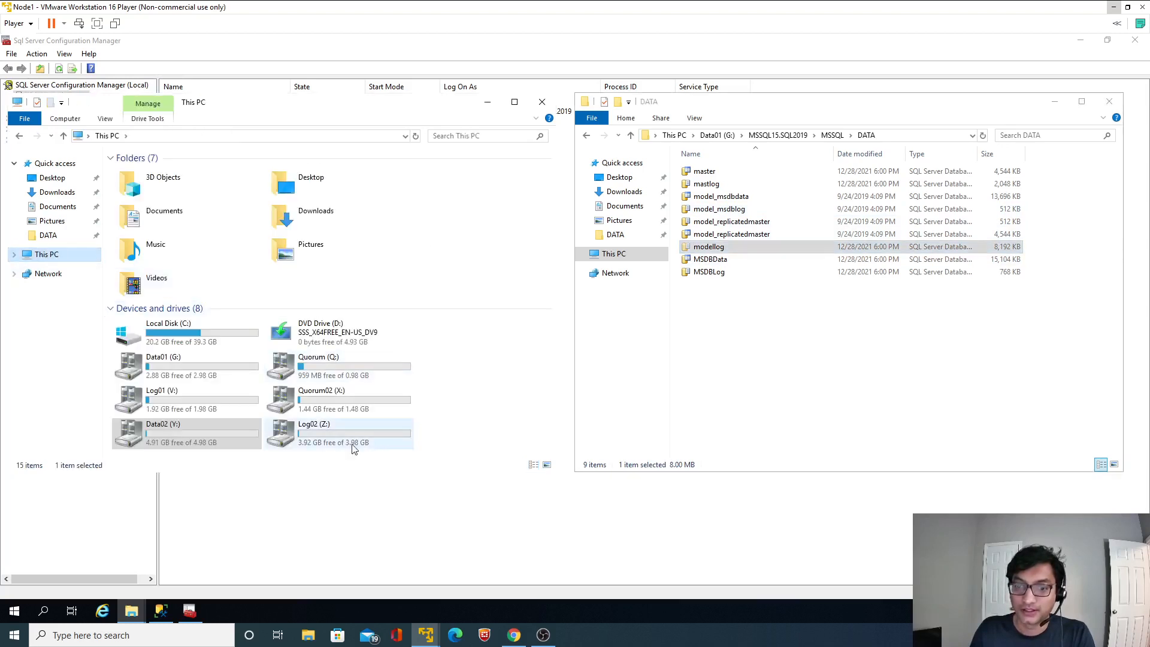
click(331, 439)
double_click(324, 430)
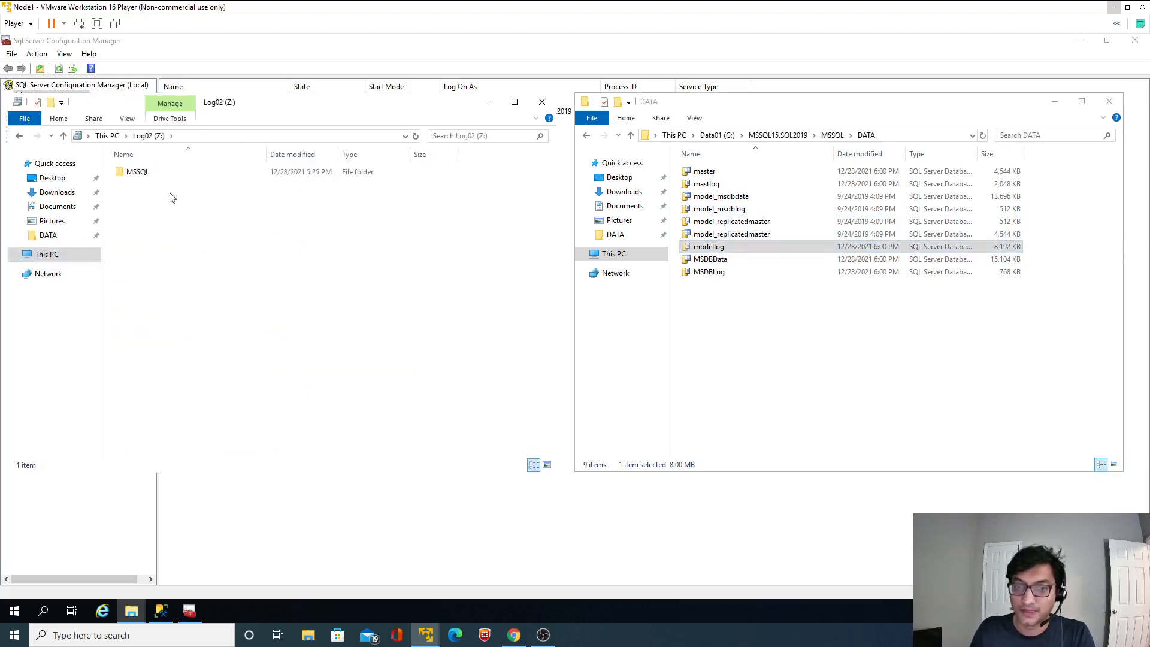
double_click(133, 172)
double_click(134, 173)
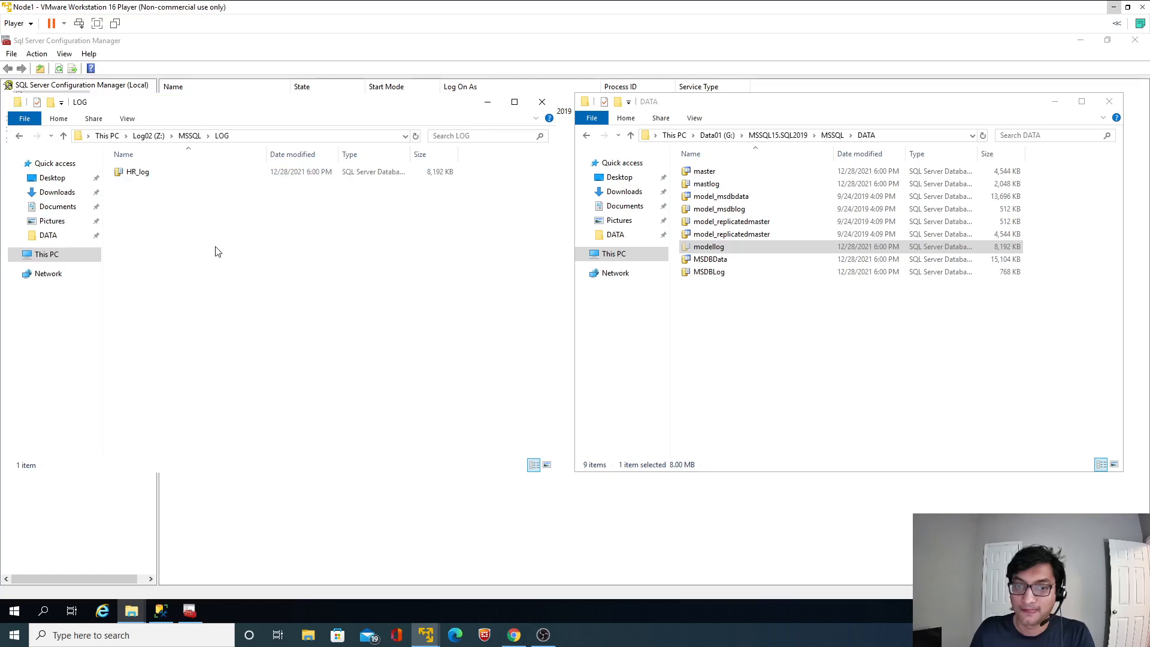
key(ctrl+v)
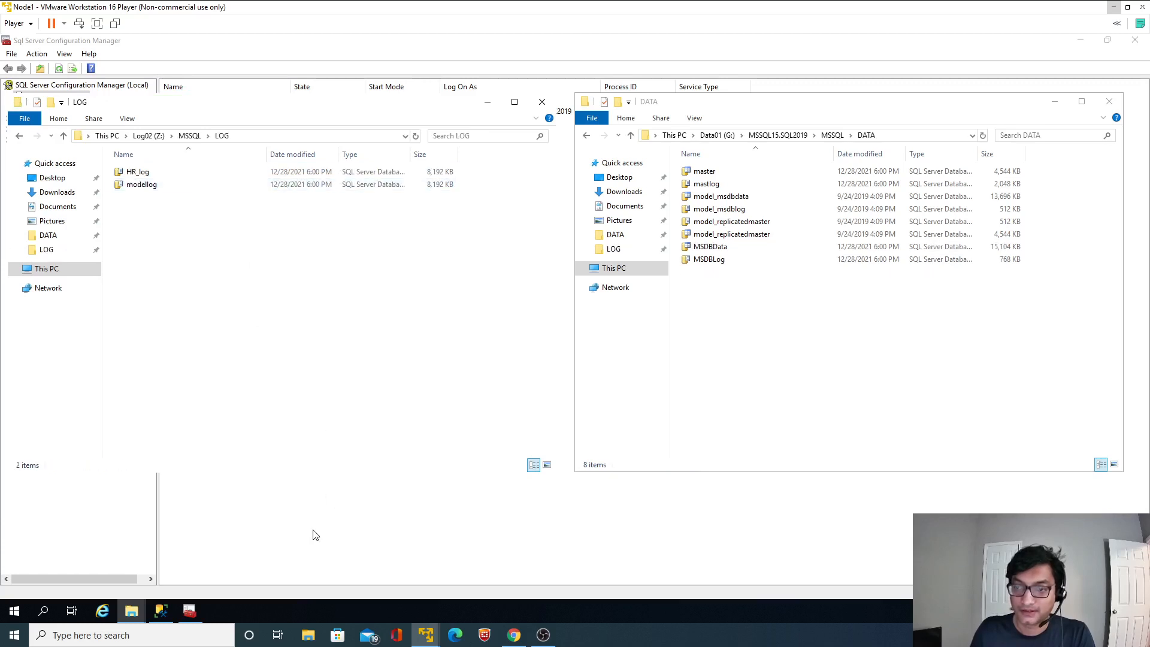
click(317, 543)
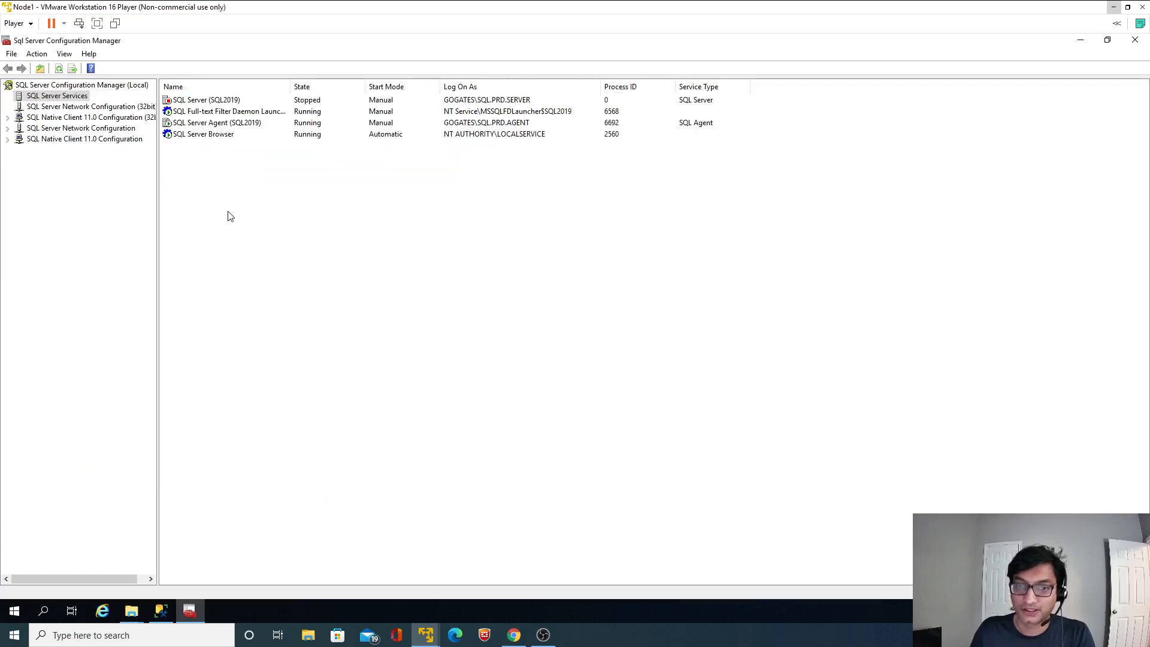
right_click(200, 102)
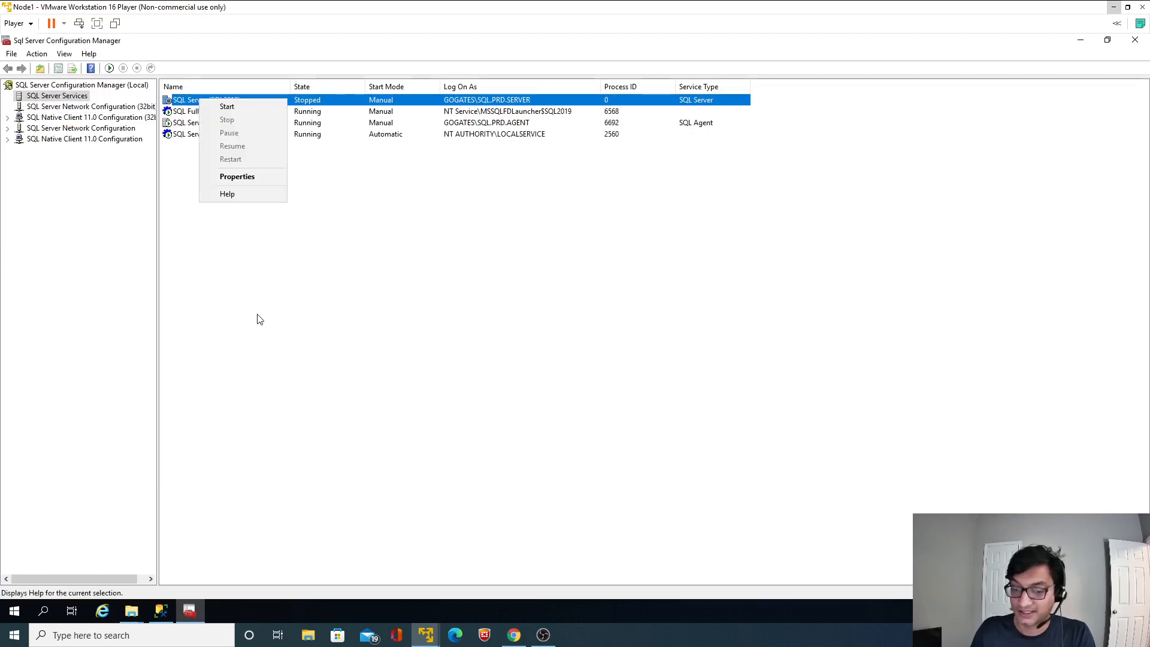
click(166, 612)
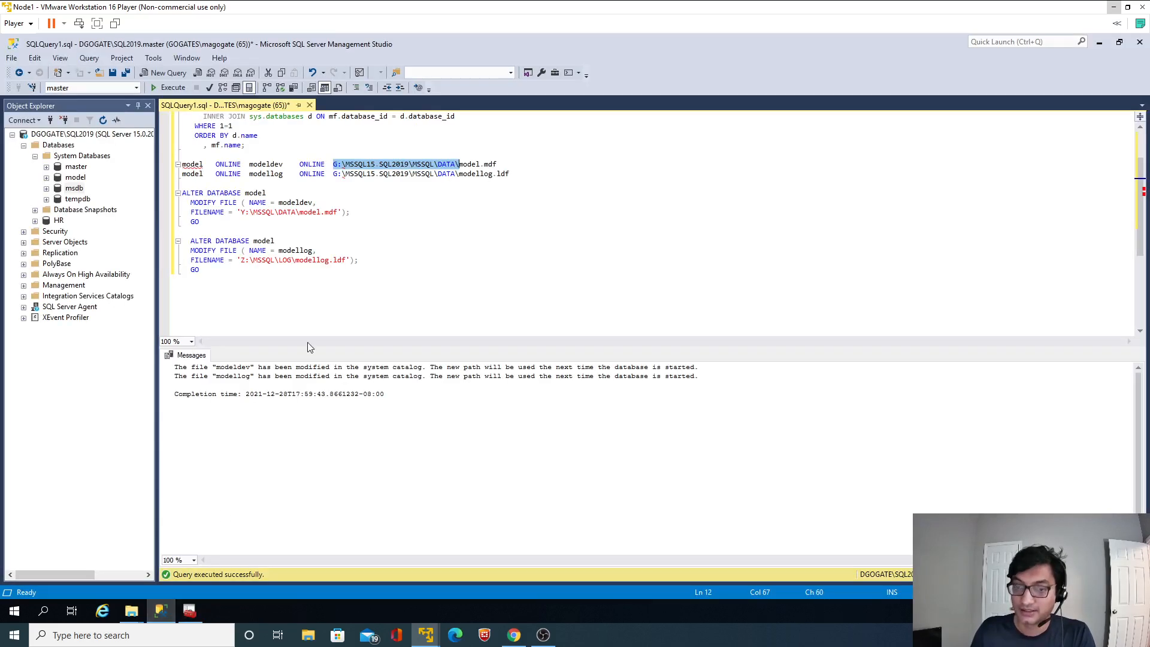
click(153, 614)
Bring back both File Explorer windows and check the SQL Service account's security permissions on modellog in Z:\MSSQL\LOG
mouse_move(132, 610)
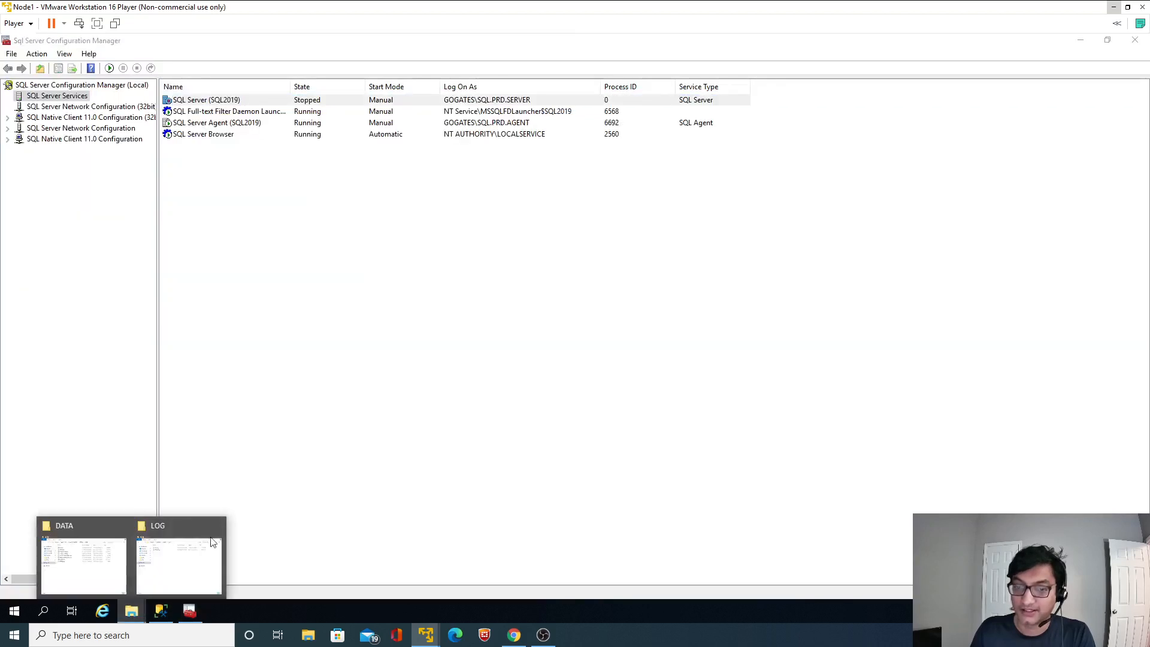
click(106, 576)
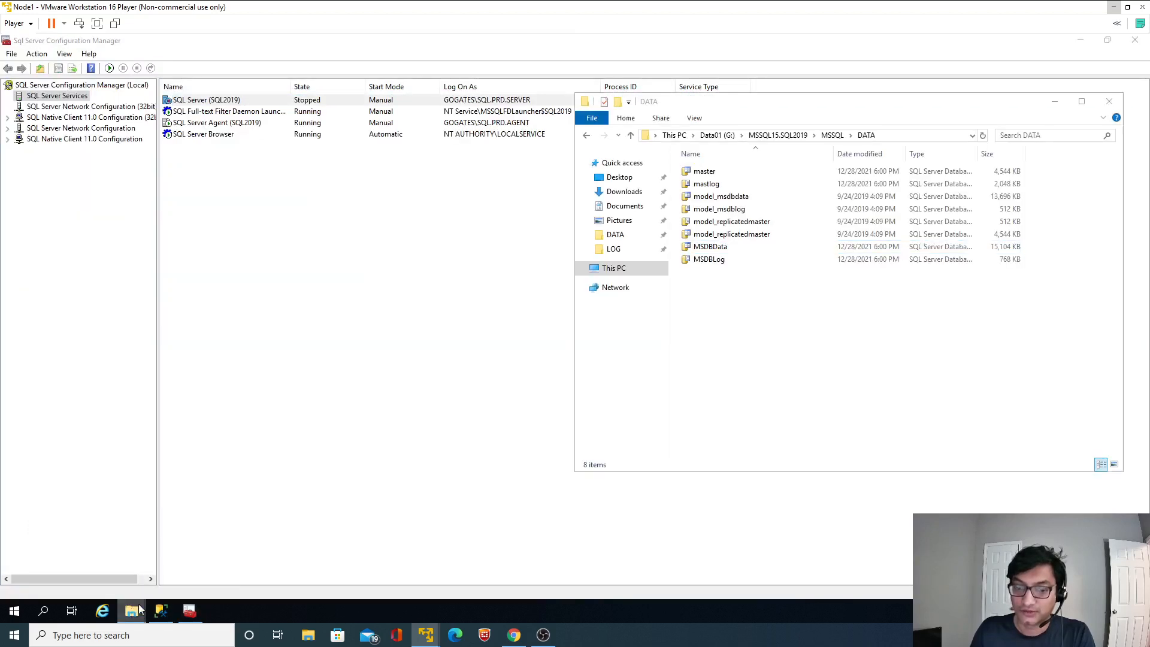
click(176, 560)
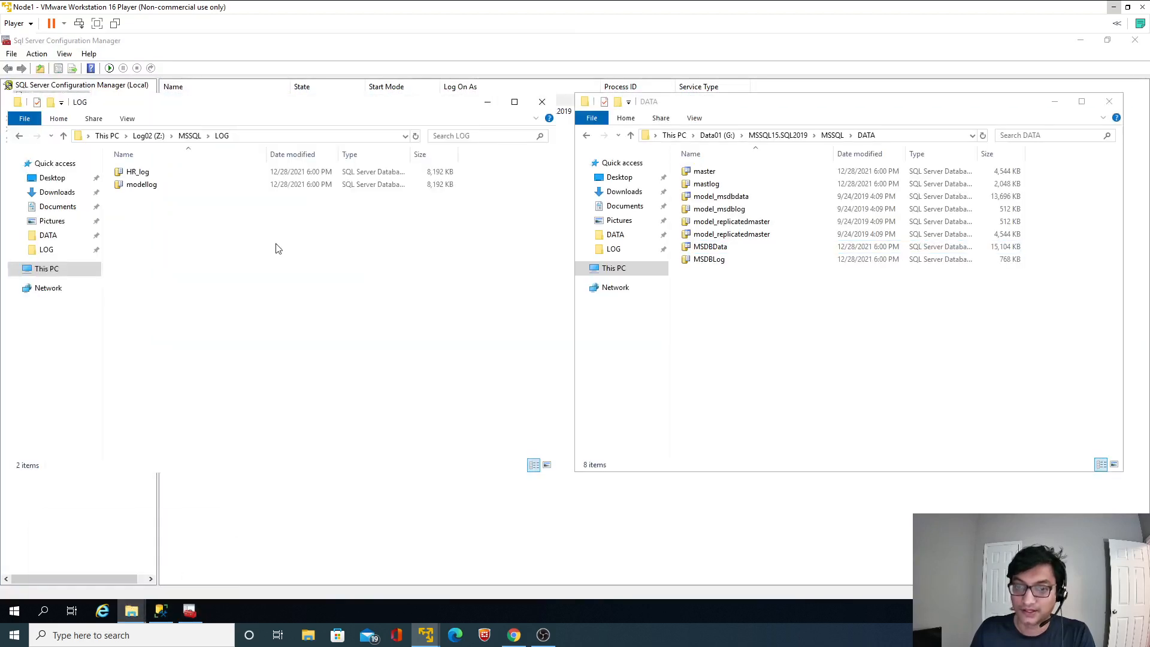
right_click(132, 183)
click(201, 327)
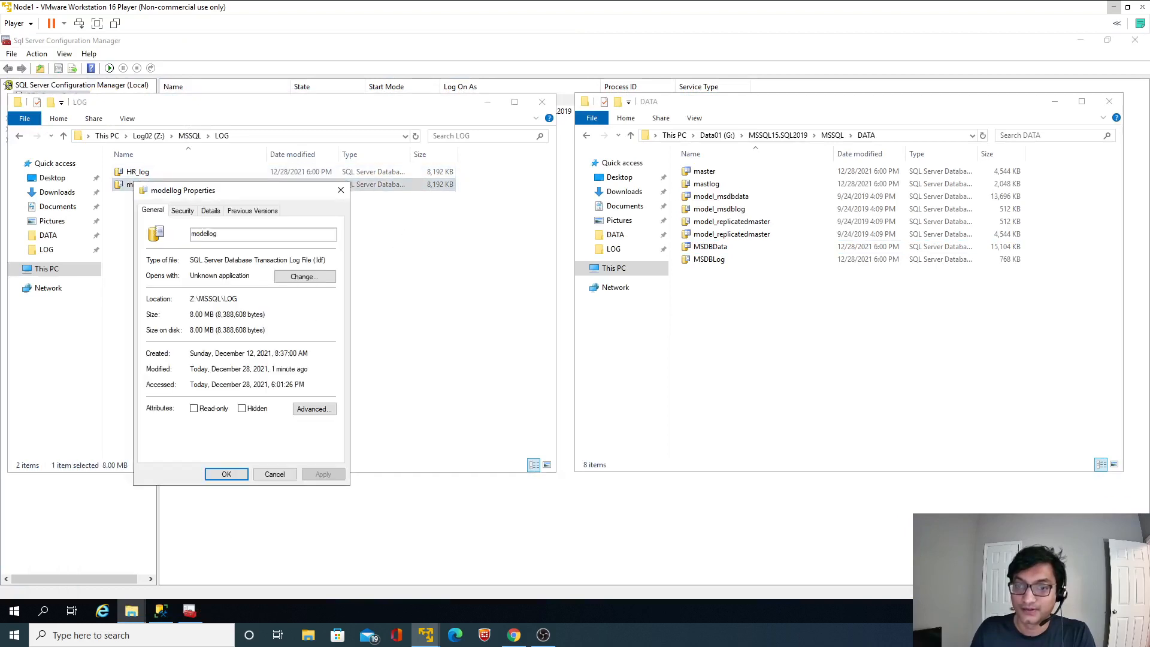
click(182, 211)
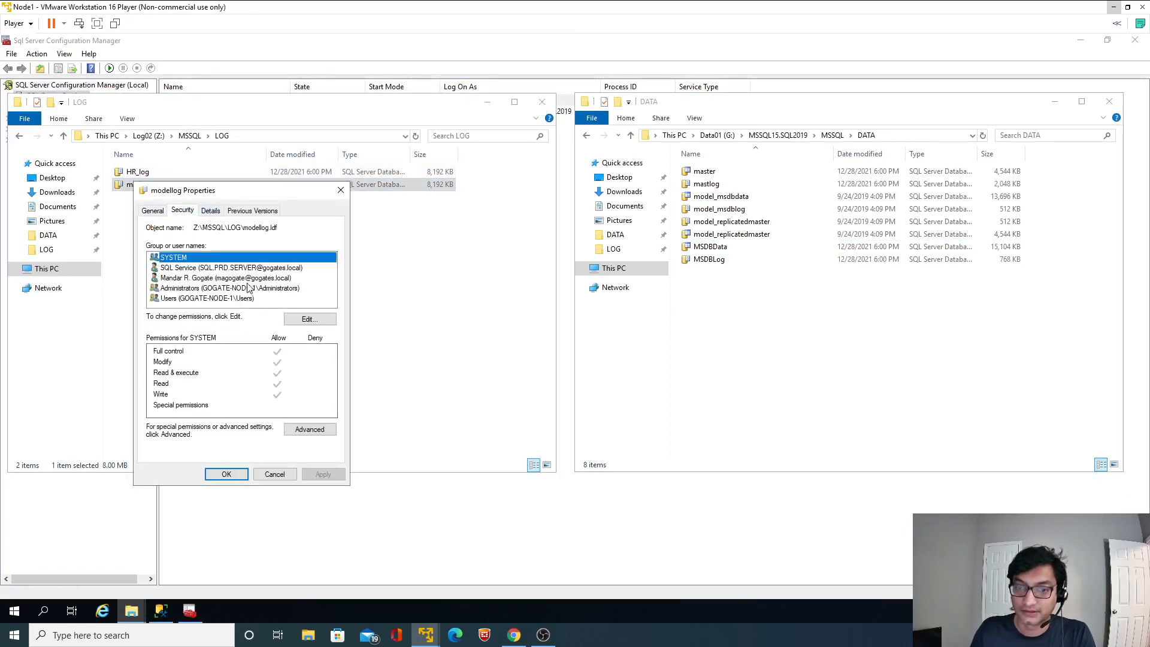
click(259, 267)
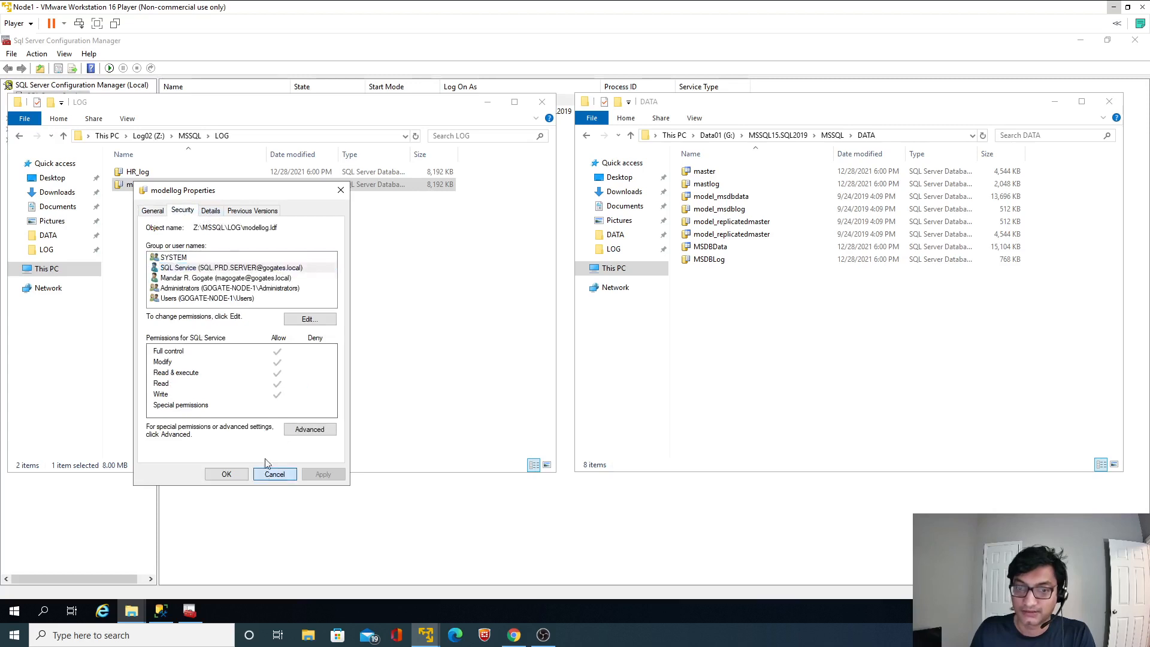
click(274, 474)
Check the SQL Service account's security permissions on the model data file in Y:\MSSQL\DATA
click(107, 136)
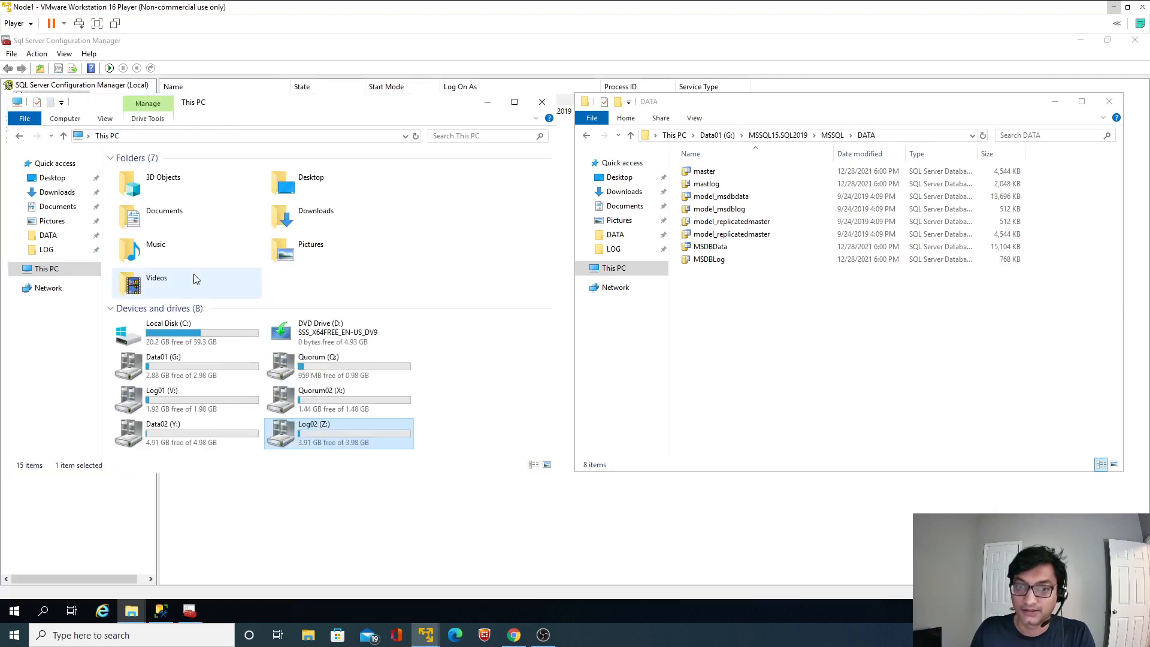
double_click(173, 431)
click(136, 174)
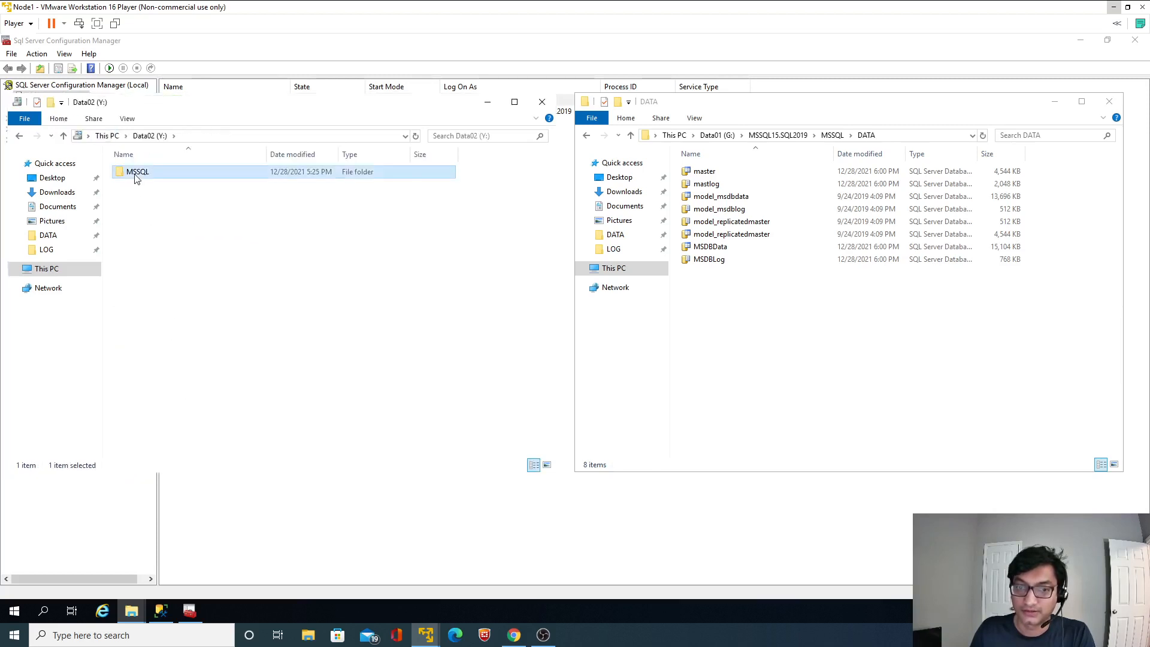
double_click(135, 174)
double_click(135, 175)
right_click(135, 186)
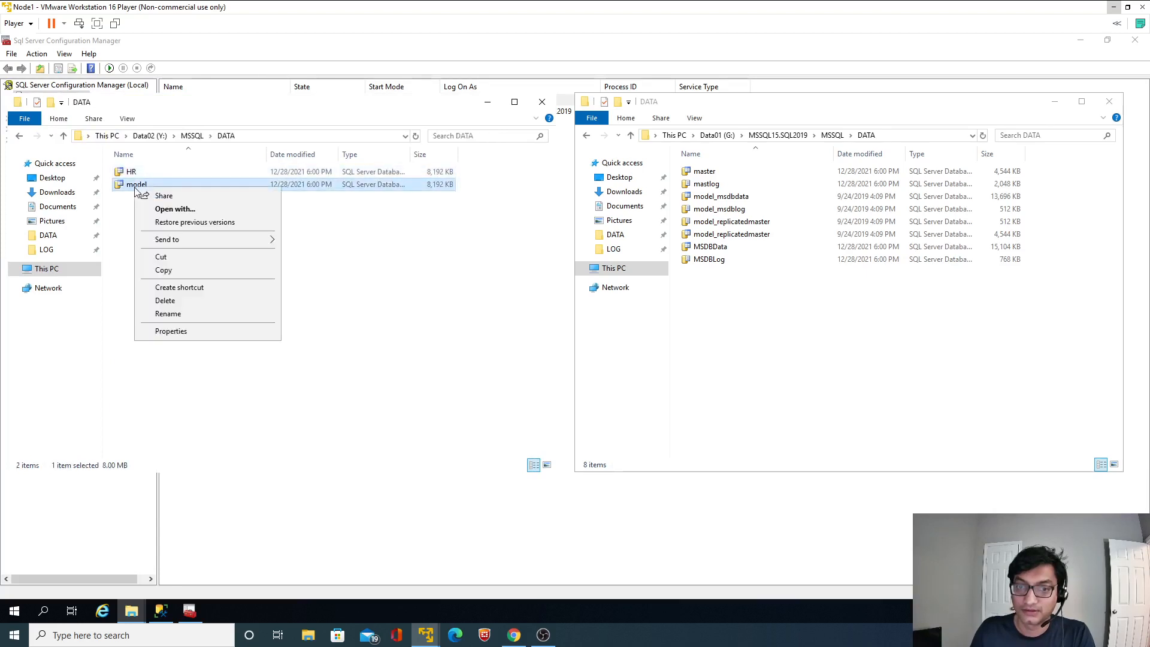
click(171, 331)
click(190, 217)
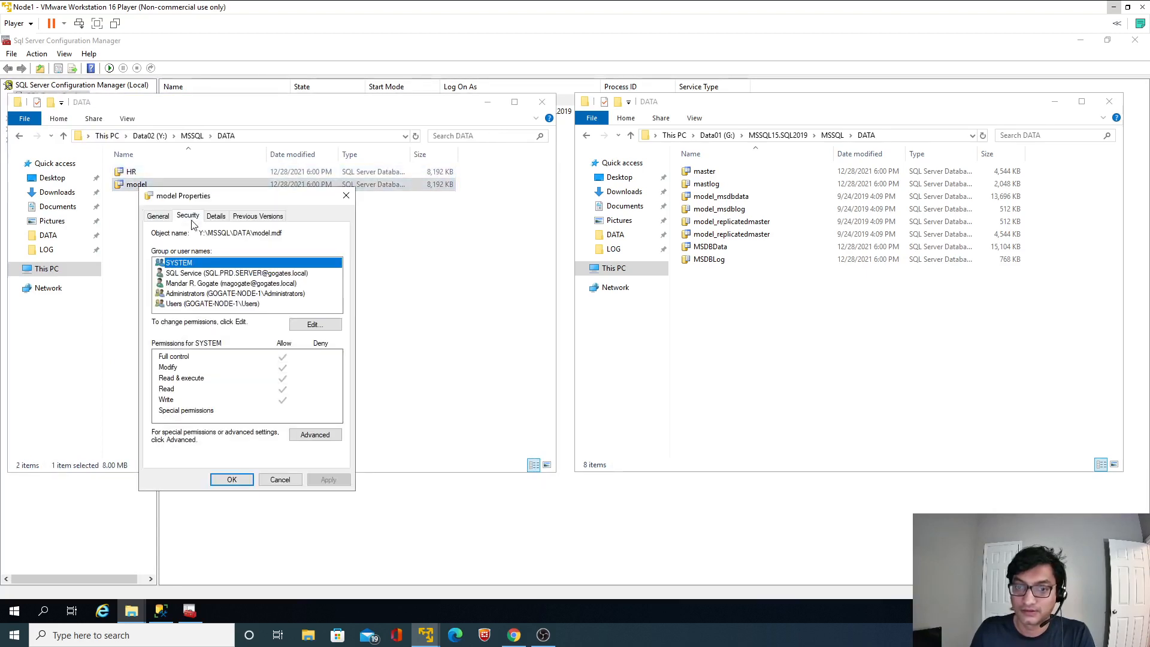
click(214, 273)
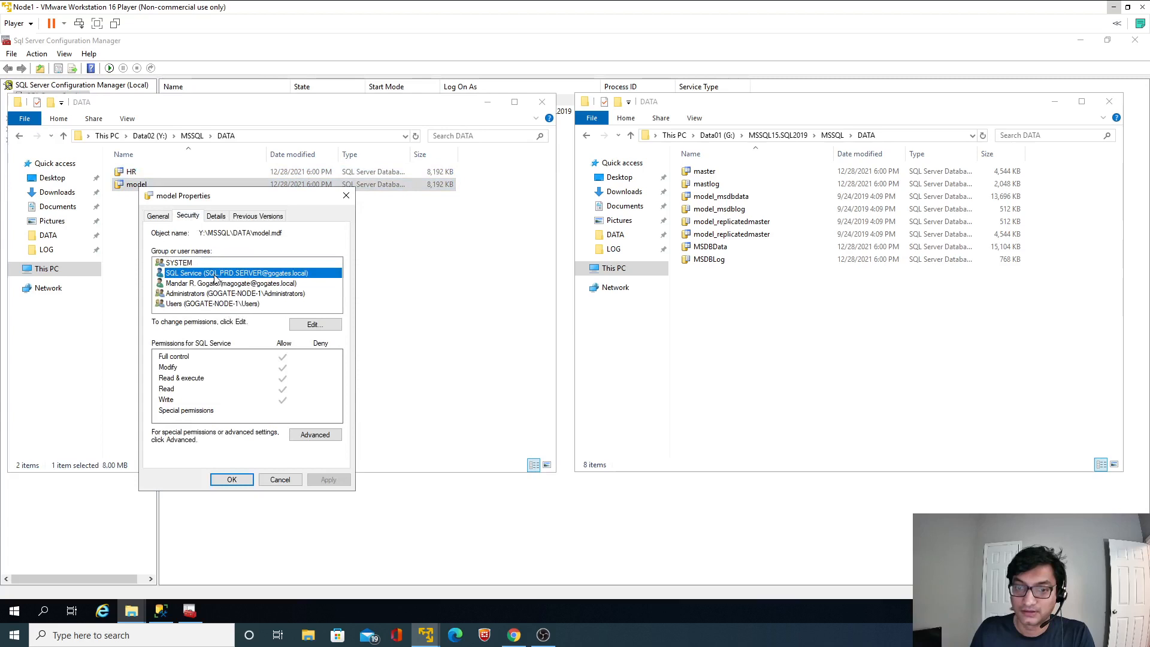
click(279, 479)
Switch to SQL Server Configuration Manager and start the SQL Server (SQL2019) service
click(283, 515)
right_click(201, 100)
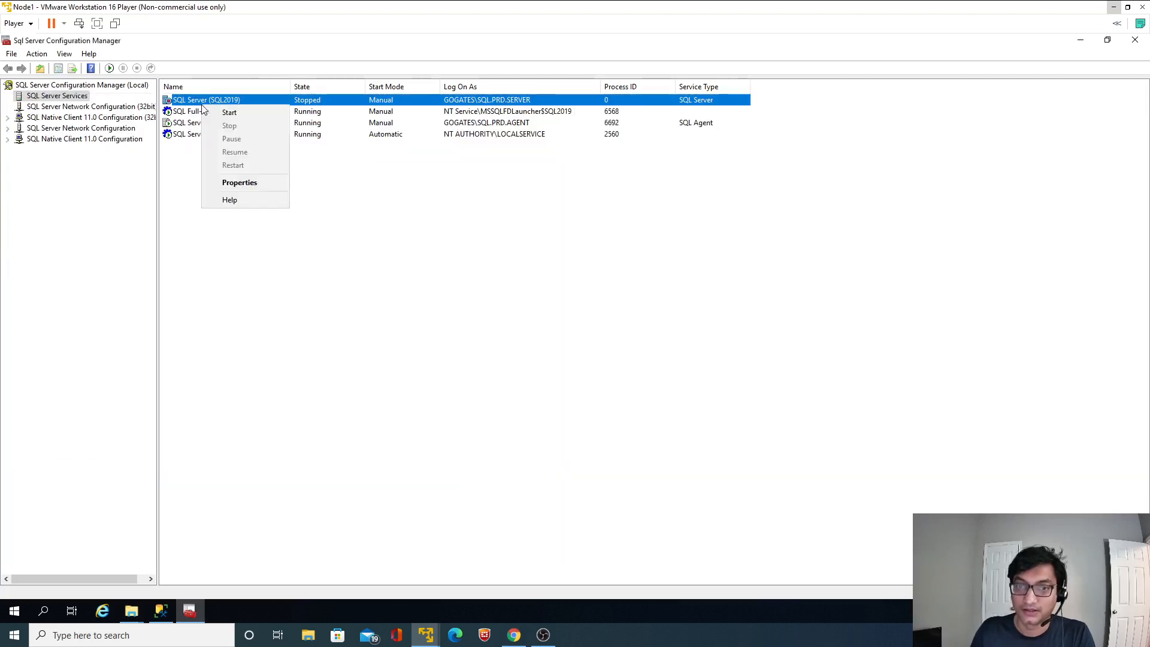
click(230, 114)
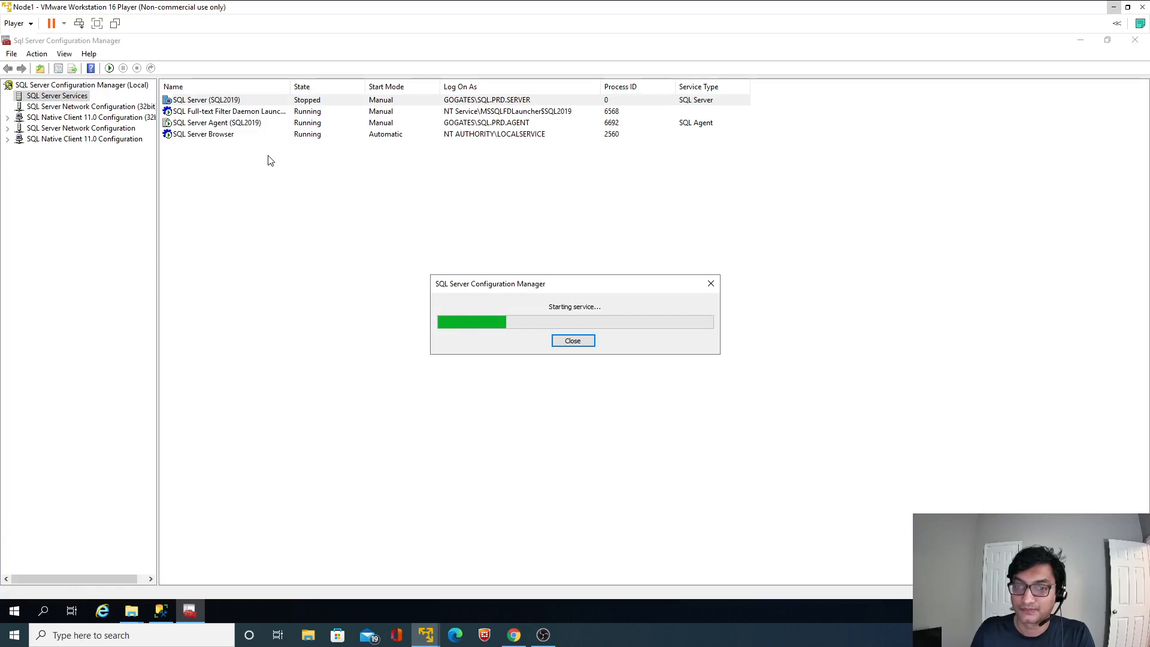
Switch to SQL Server Management Studio, refresh the Databases node and expand System Databases
click(160, 610)
right_click(65, 147)
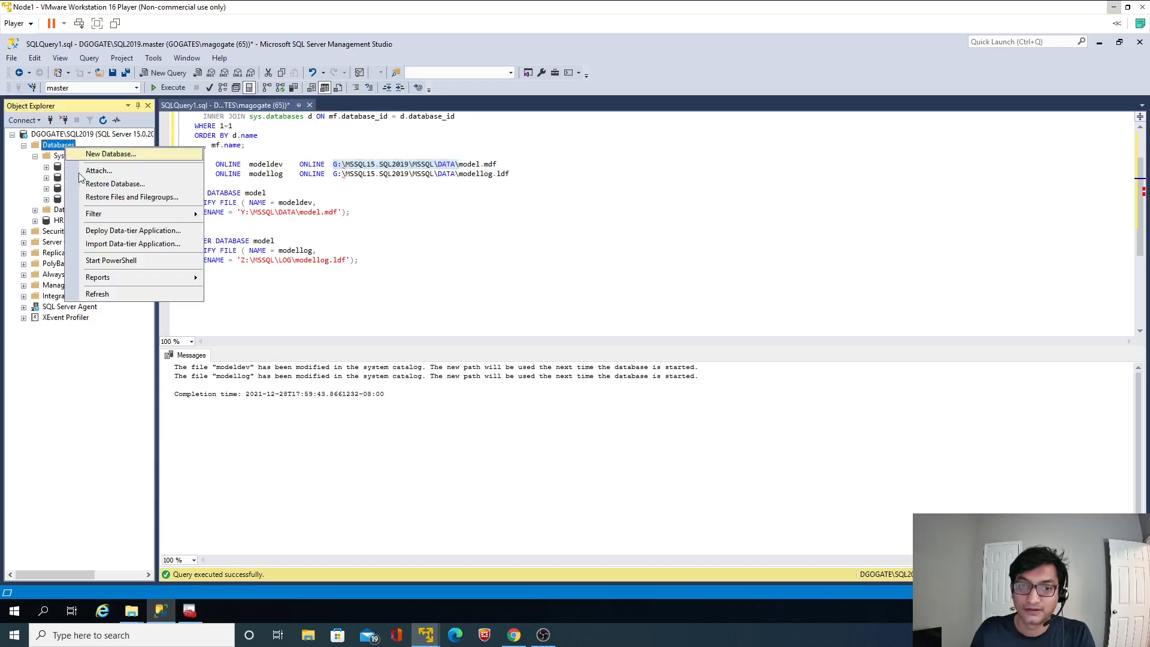
click(90, 294)
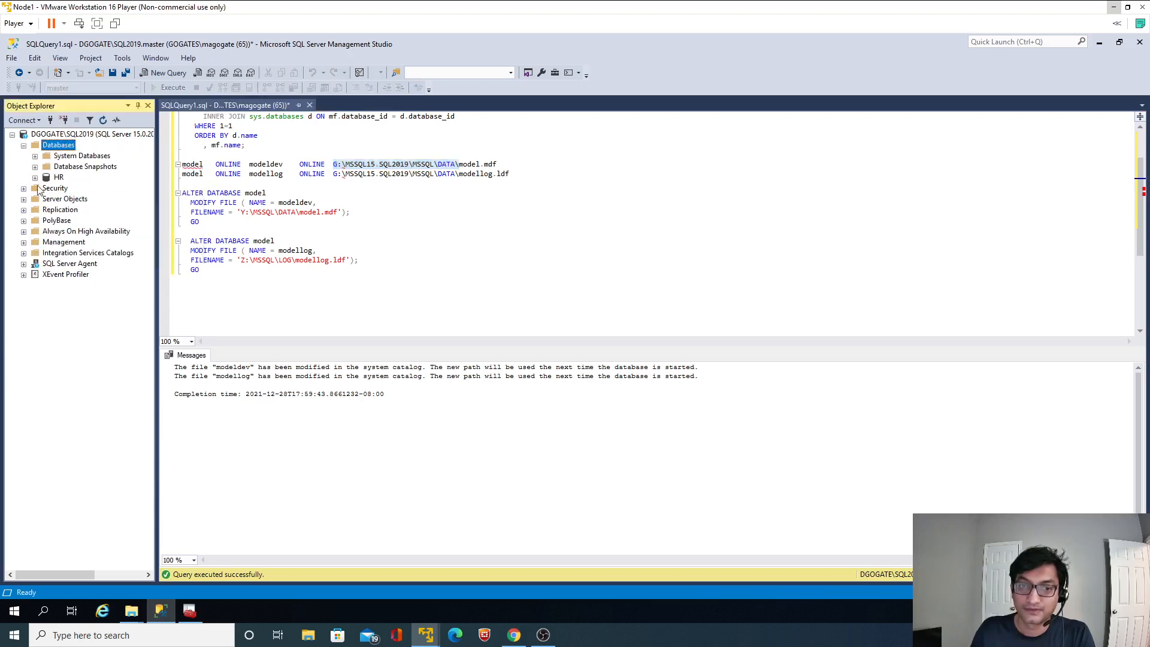
click(35, 155)
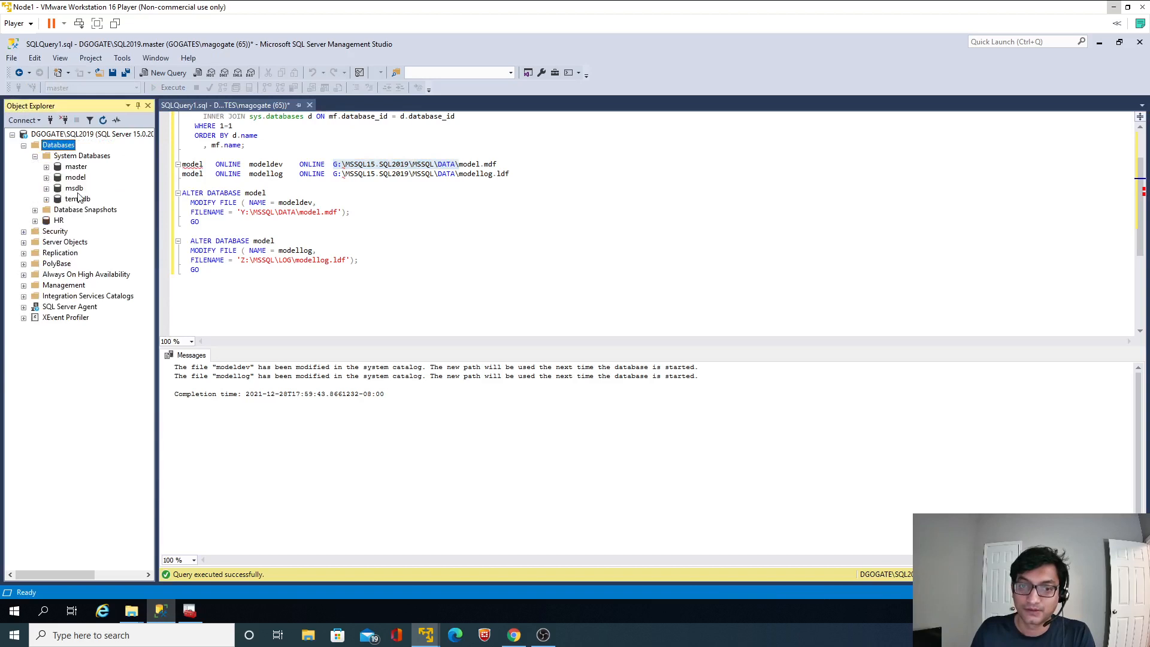
Run only the SELECT query on sys.master_files and highlight the two model rows in the results to check their file paths
click(316, 203)
scroll(246, 204, up, 2)
drag(245, 204, 167, 111)
click(169, 87)
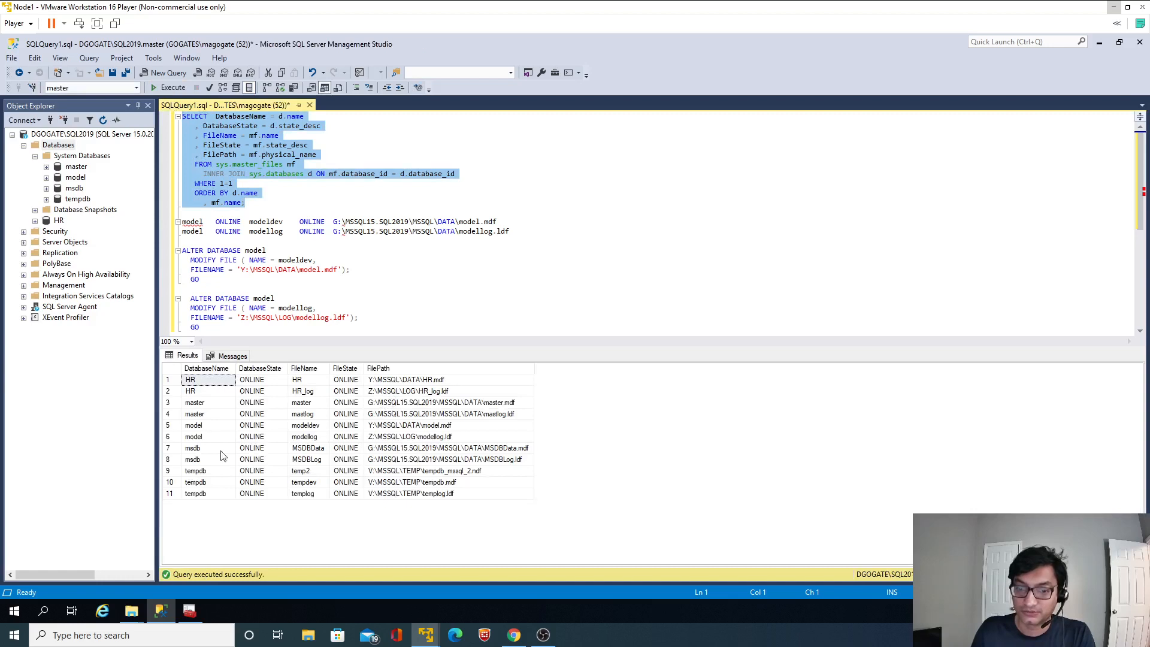
drag(207, 425, 442, 436)
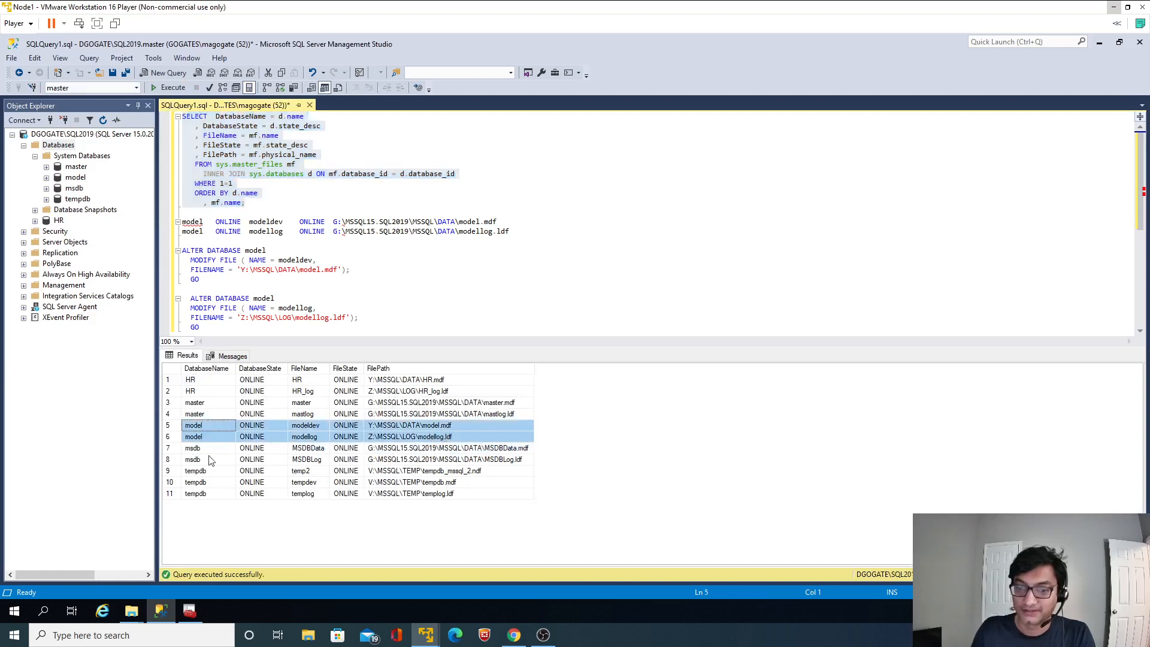
Copy the two msdb result rows below the last ALTER DATABASE model statement and align the columns of the MSDBLog line
drag(204, 454, 471, 463)
key(ctrl+c)
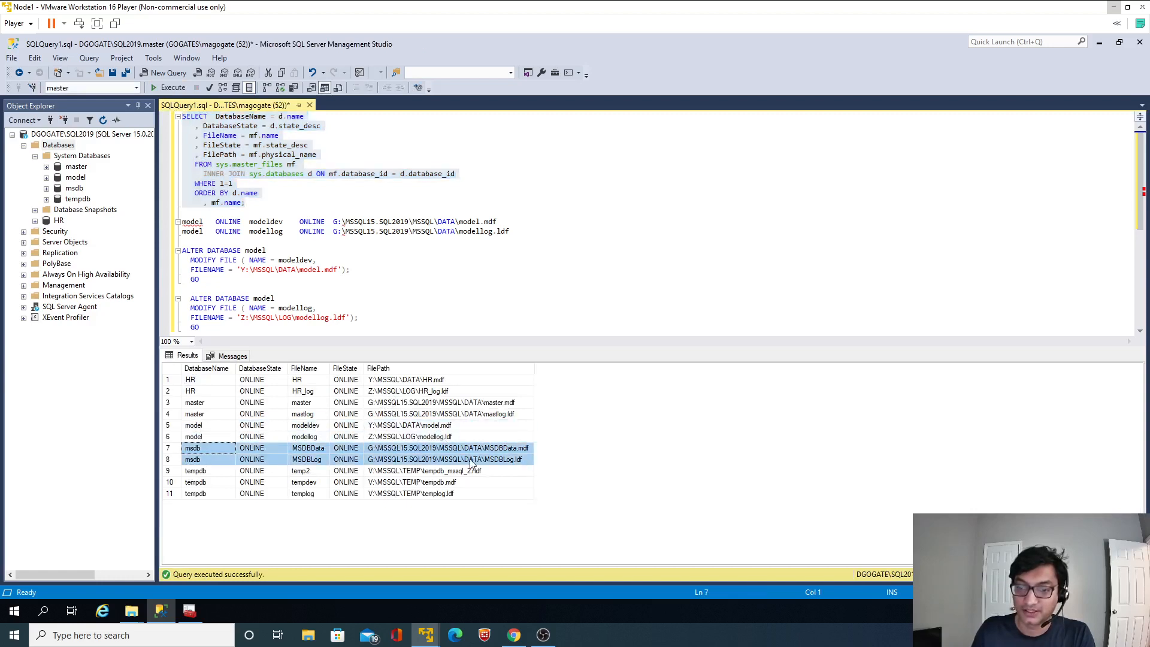
click(511, 232)
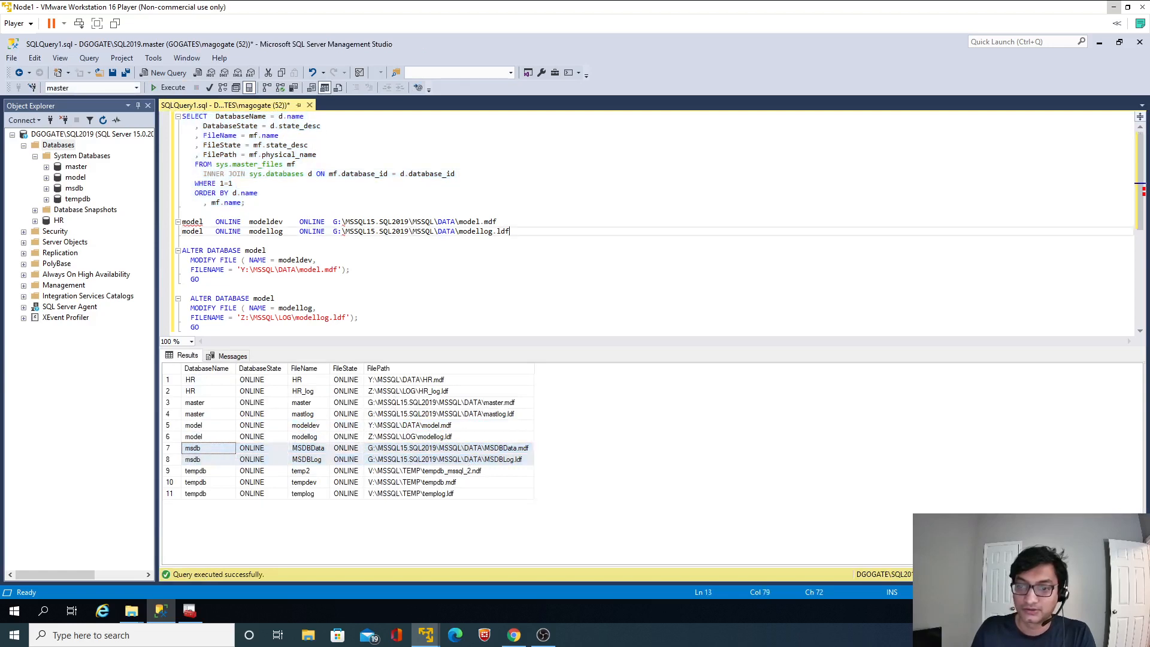
click(205, 327)
key(Return)
key(Return)
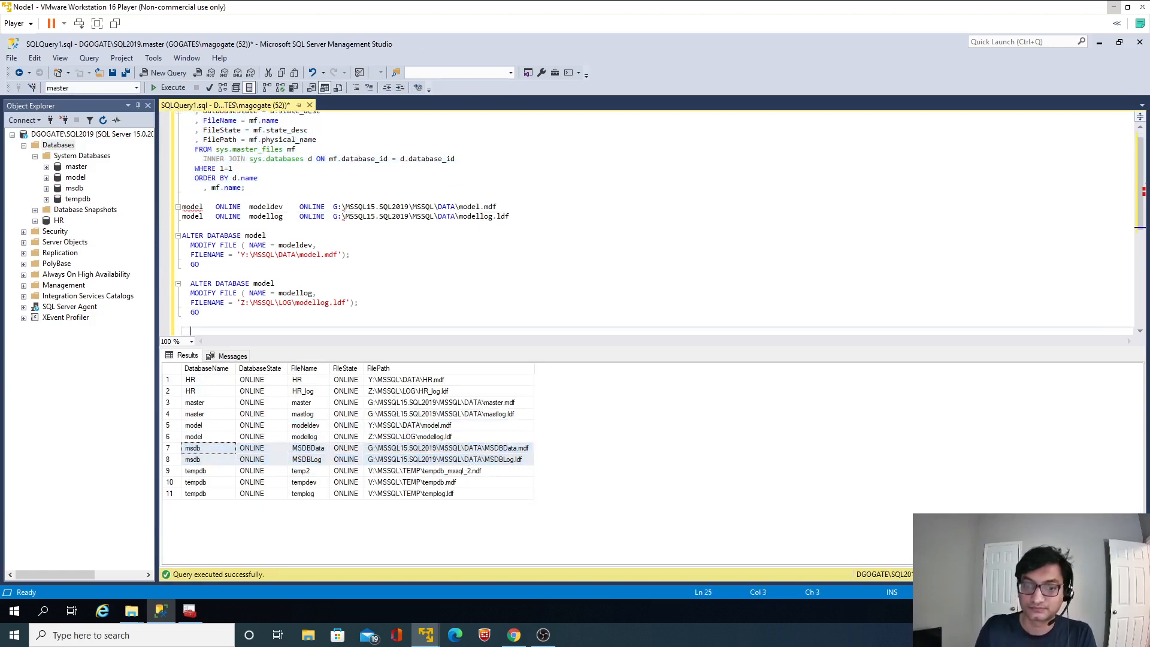
key(ctrl+v)
scroll(652, 224, down, 1)
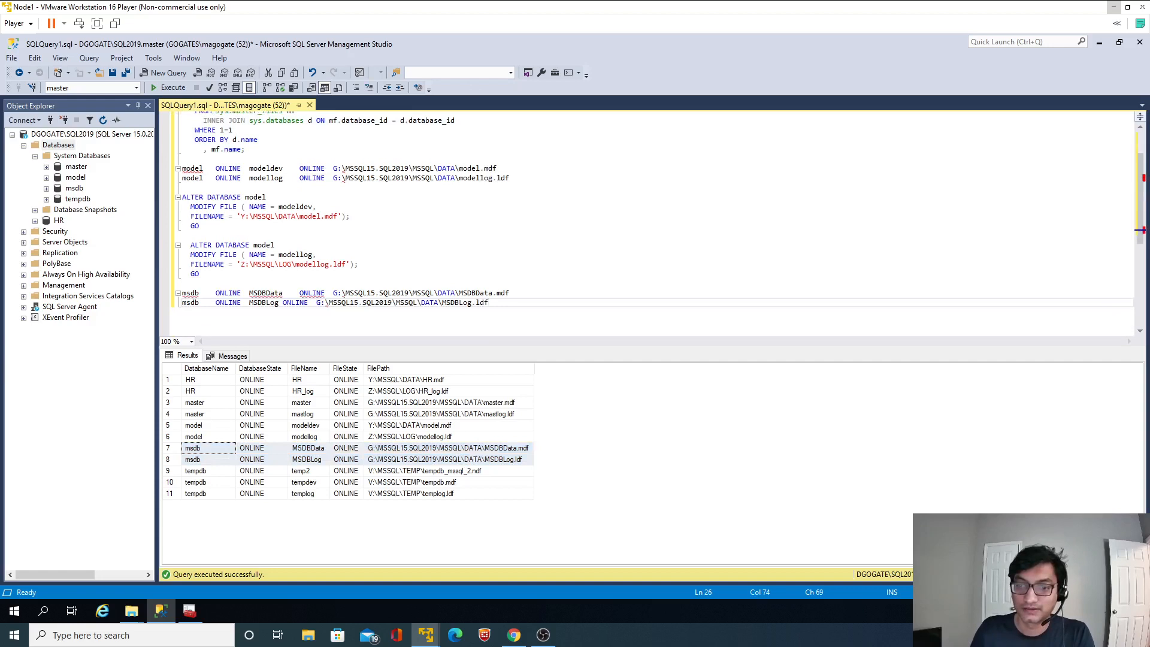
key(Tab)
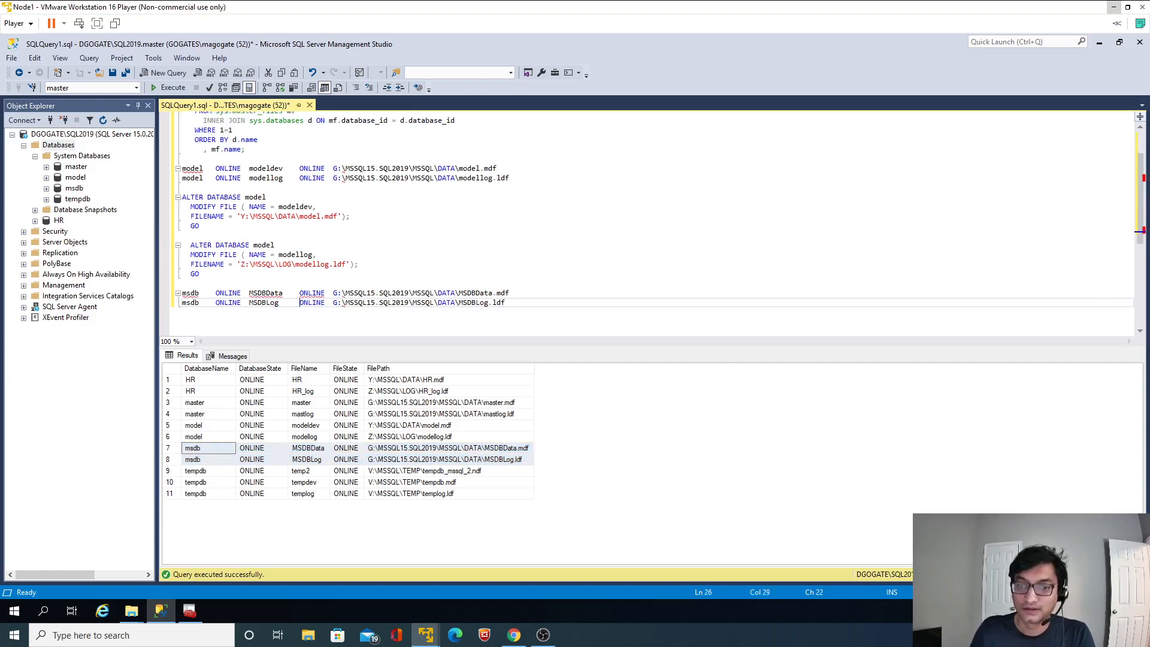
Duplicate the two ALTER DATABASE model statements below the msdb file rows in the query
drag(203, 277, 182, 197)
key(ctrl+c)
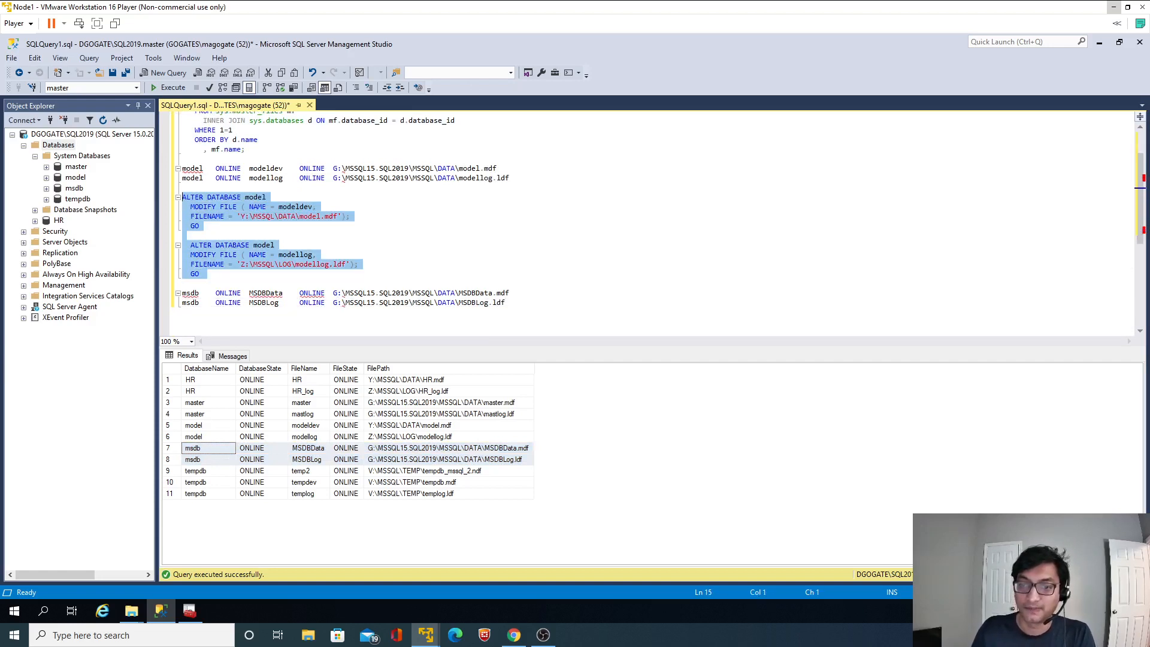
click(509, 303)
key(Return)
key(Return)
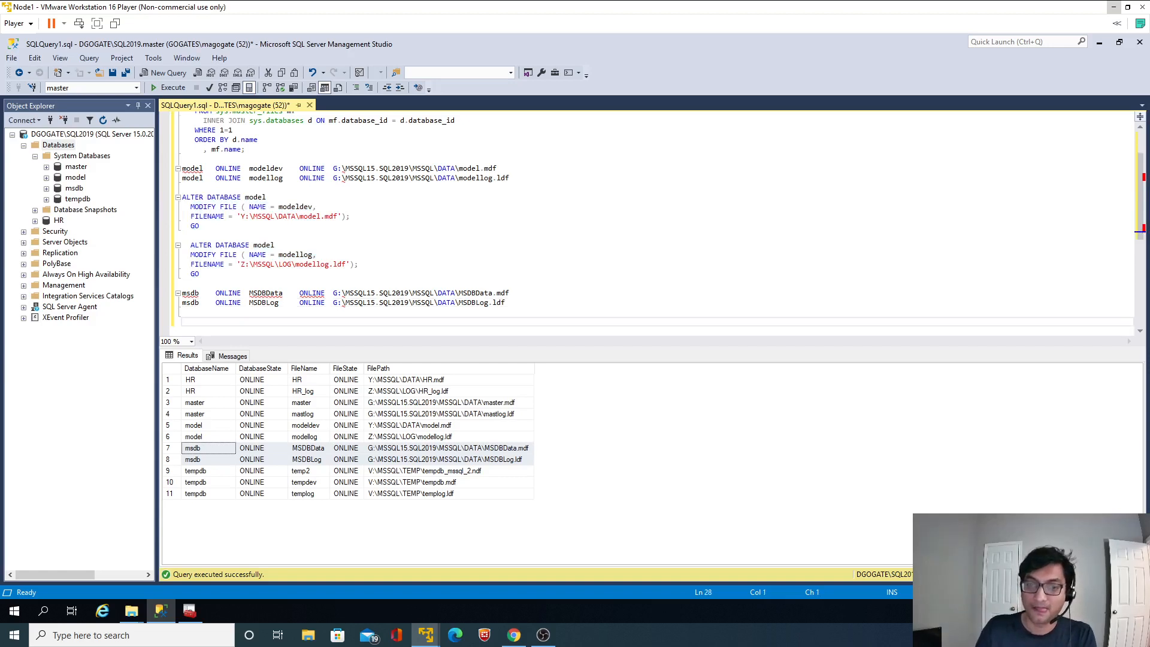
key(ctrl+v)
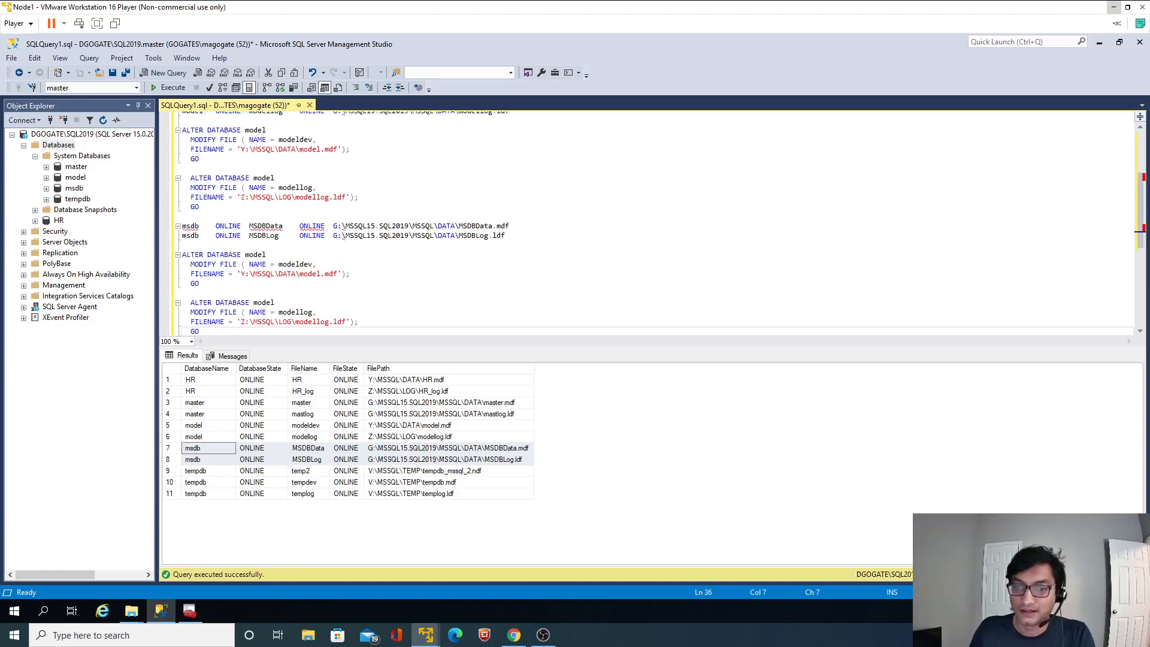
Replace the database name in both duplicated ALTER DATABASE statements with msdb
double_click(266, 225)
double_click(191, 226)
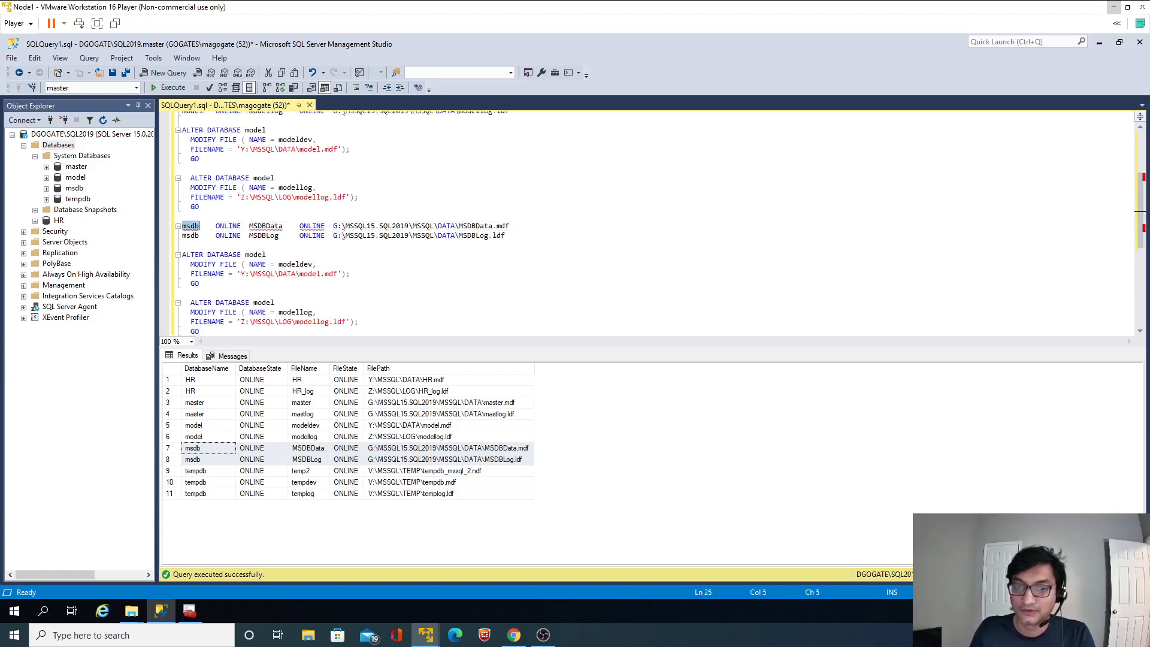
key(ctrl+c)
click(249, 255)
key(ctrl+v)
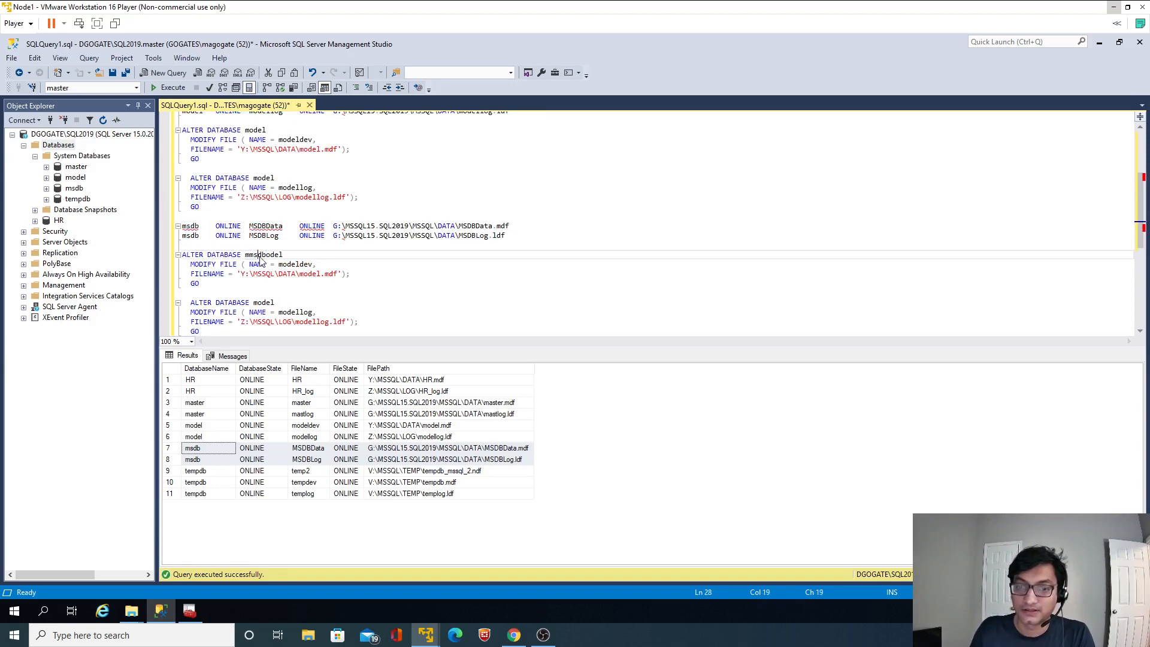
double_click(260, 254)
key(ctrl+v)
double_click(263, 302)
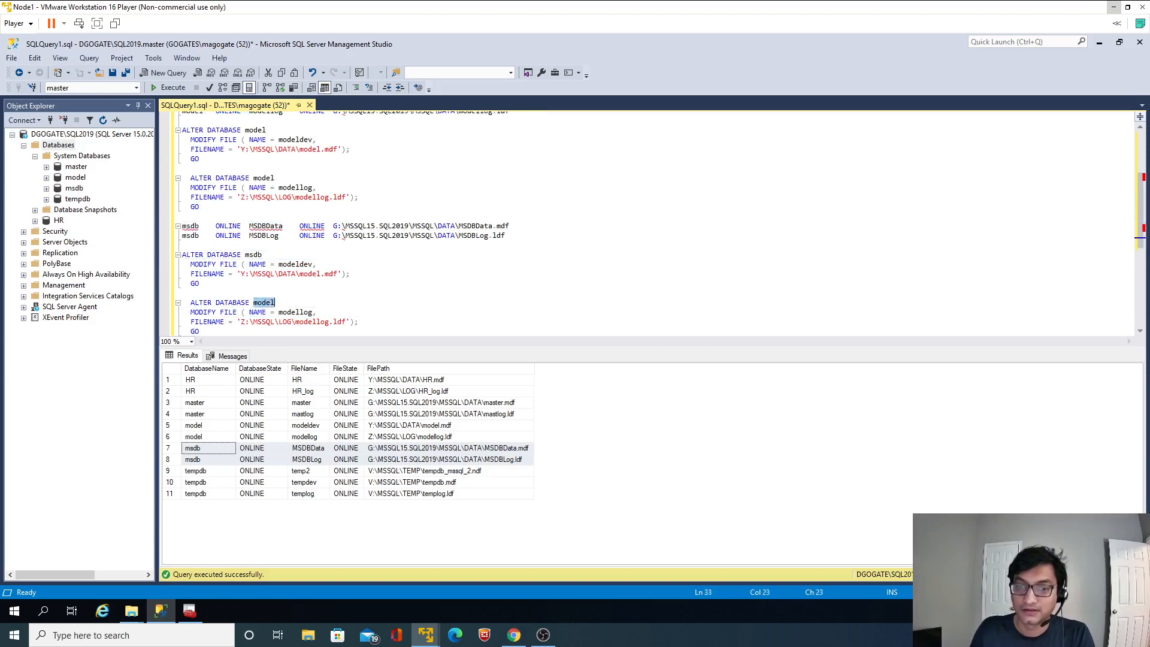
key(ctrl+v)
Set the logical file names in the two msdb MODIFY FILE clauses to MSDBData and MSDBLog
double_click(266, 225)
key(ctrl+c)
double_click(294, 264)
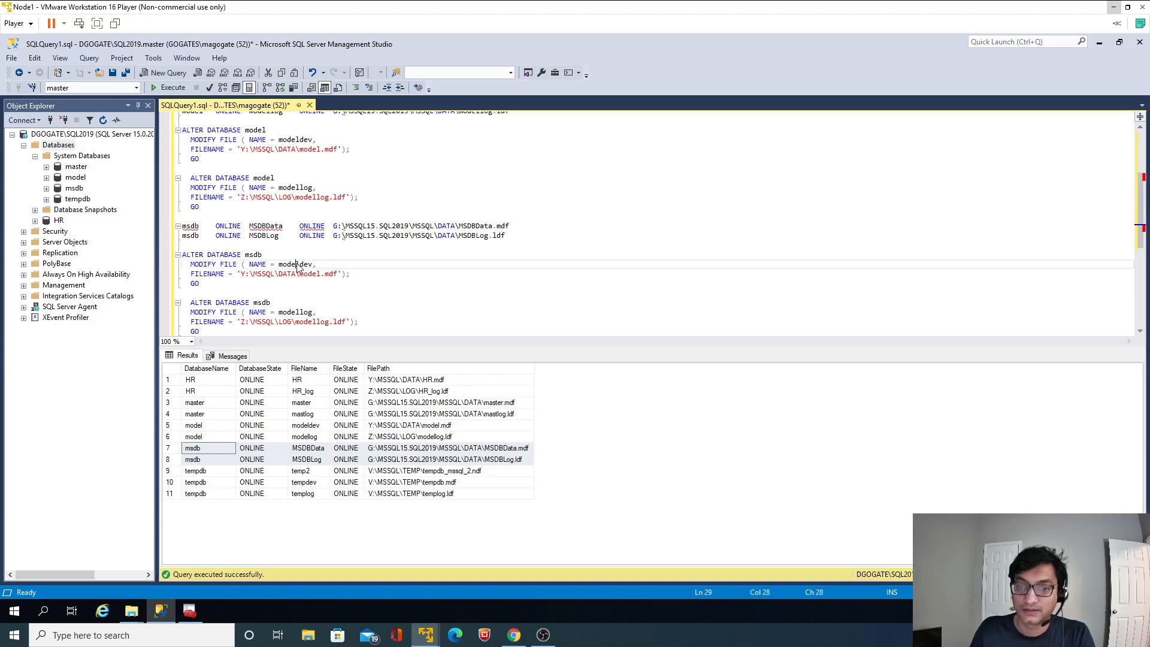
key(ctrl+v)
double_click(263, 236)
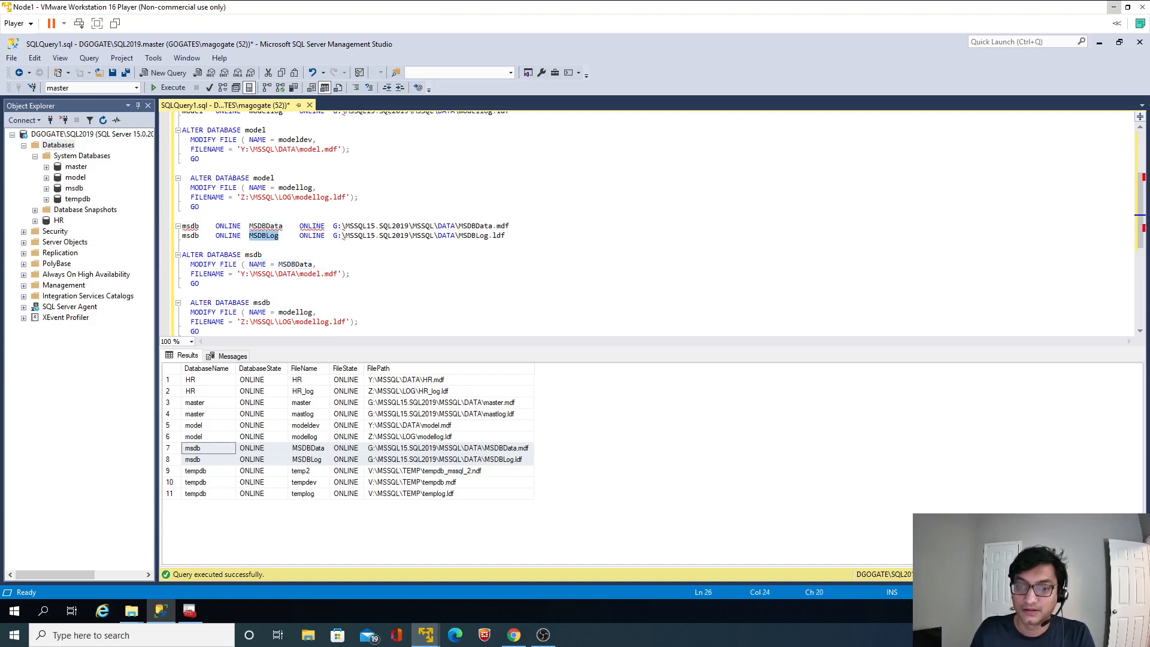
key(ctrl+c)
double_click(295, 313)
key(ctrl+v)
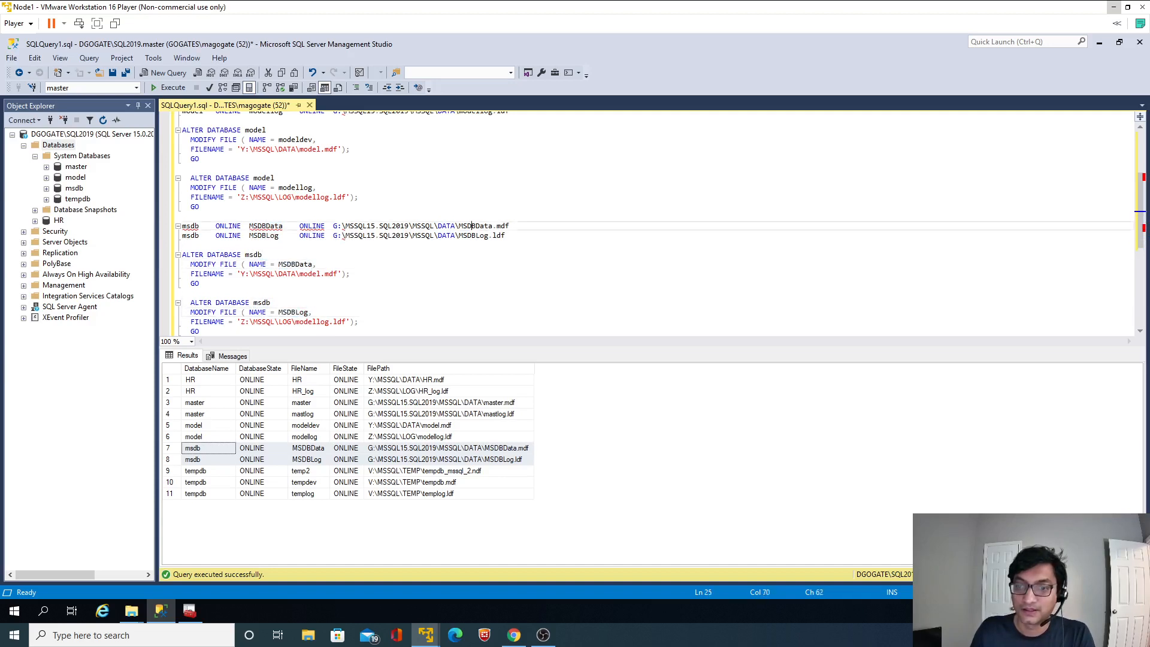
Set the FILENAME paths of the msdb statements to Y:\MSSQL\DATA\MSDBData.mdf and Z:\MSSQL\LOG\MSDBLog.ldf
double_click(476, 226)
key(ctrl+c)
double_click(314, 274)
key(ctrl+v)
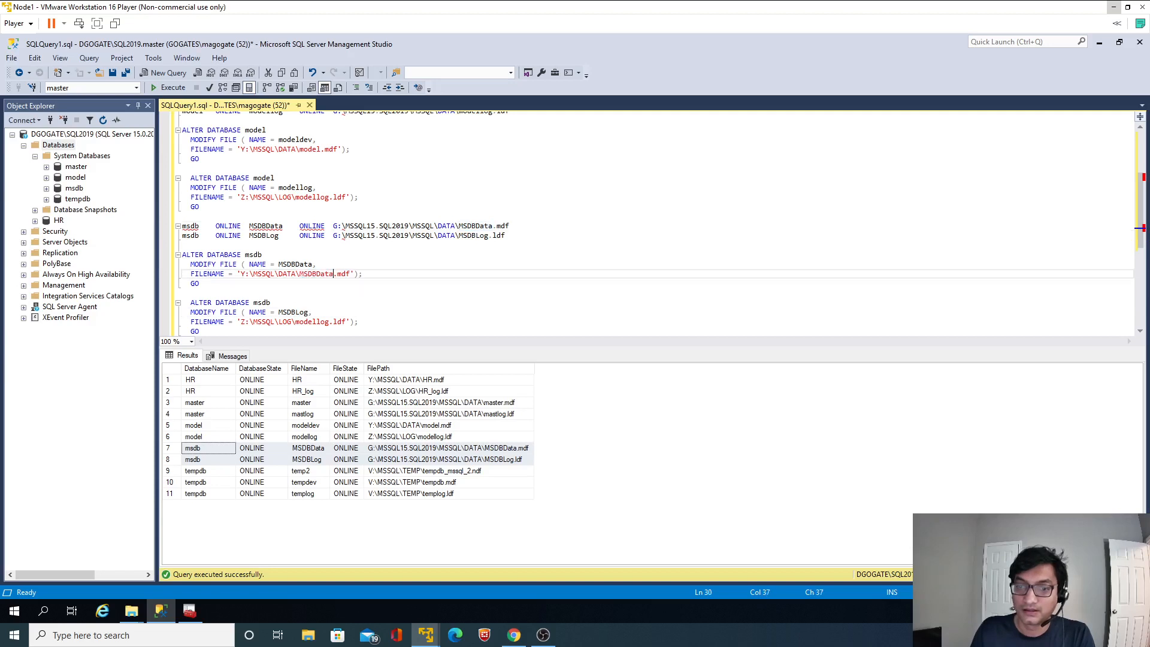
double_click(474, 235)
key(ctrl+c)
double_click(309, 322)
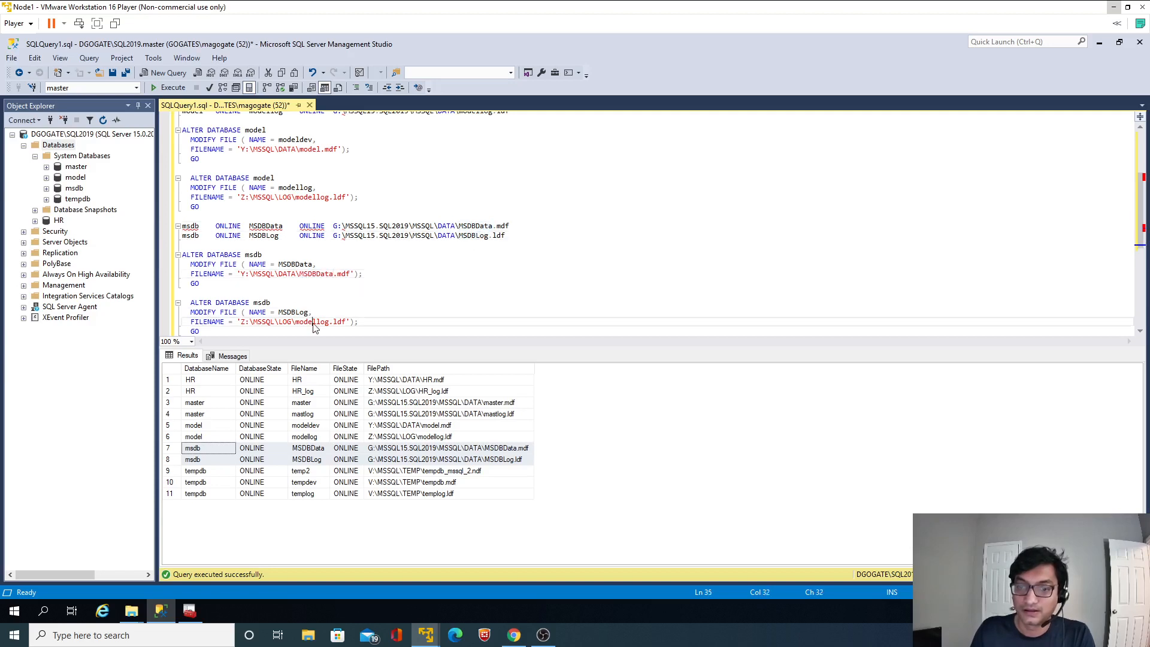
key(ctrl+v)
Run only the two ALTER DATABASE msdb statements
scroll(653, 224, down, 1)
drag(206, 312, 182, 226)
click(171, 87)
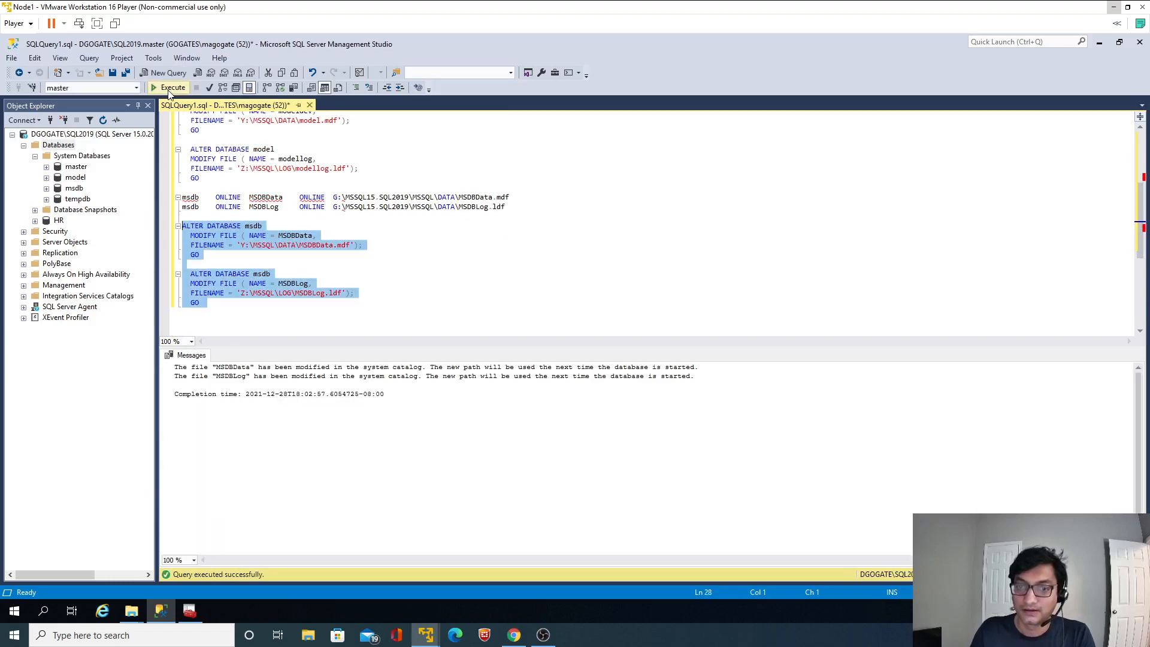
Switch to SQL Server Configuration Manager, stop the SQL Server (SQL2019) service and minimize the window
click(189, 610)
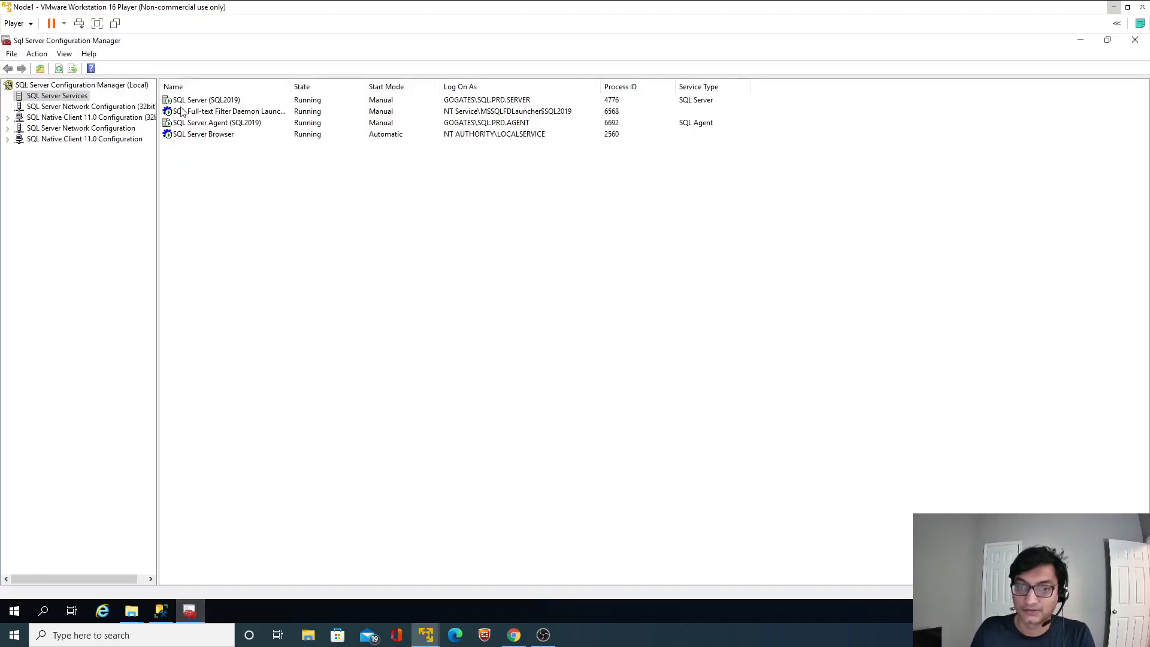
right_click(192, 100)
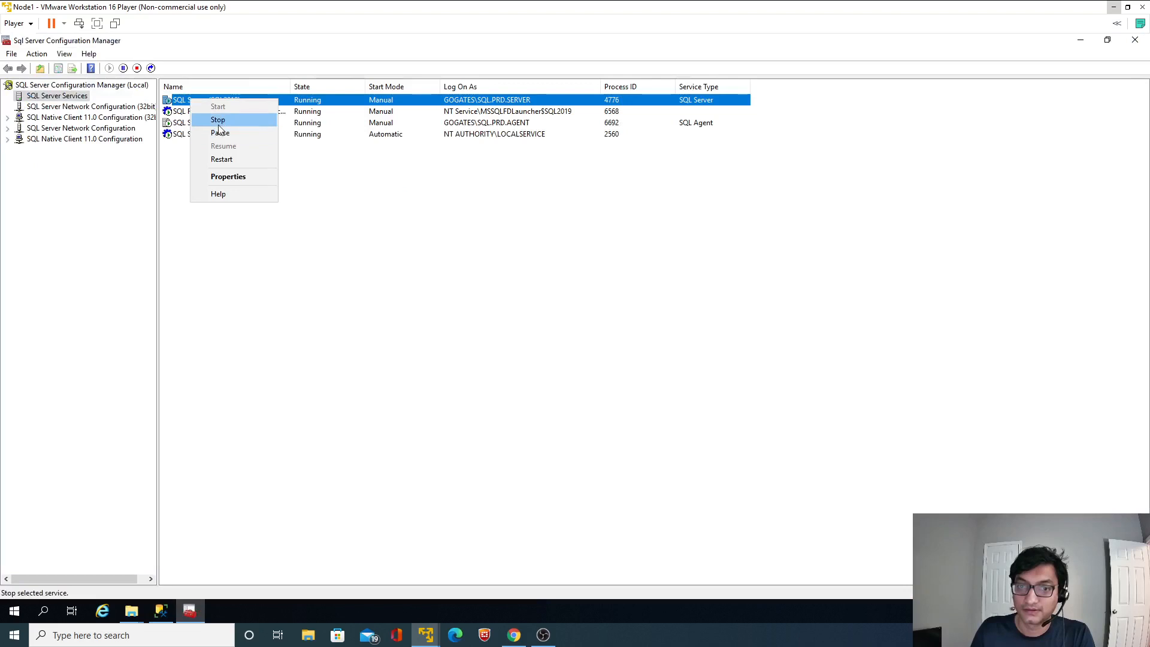
click(217, 119)
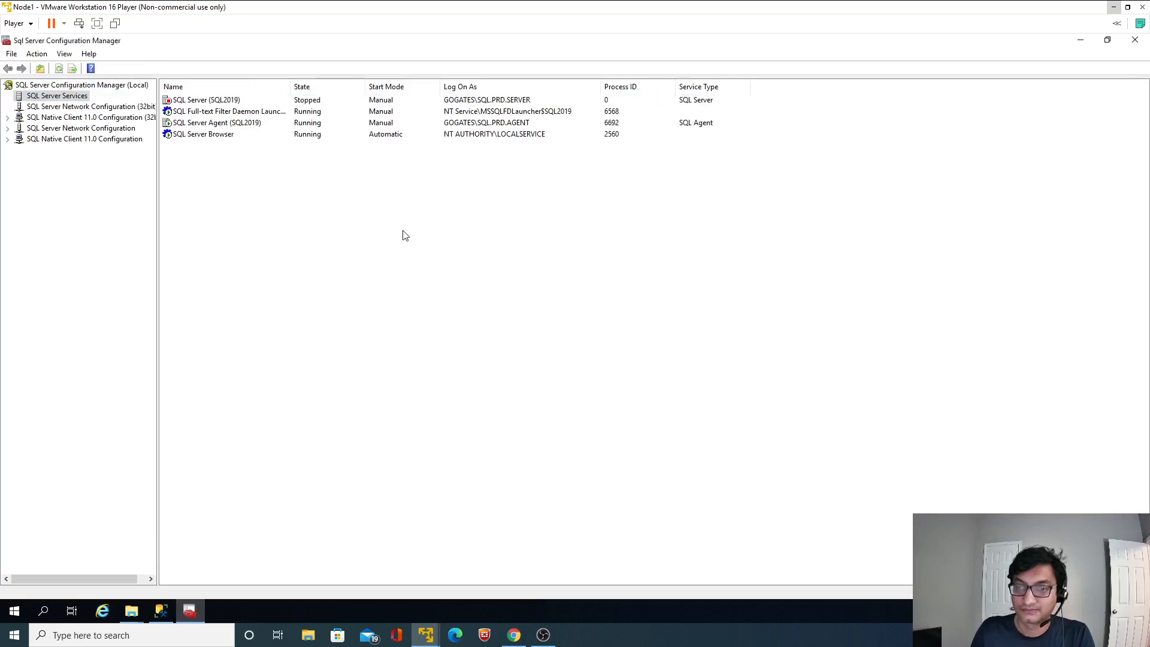
click(1081, 42)
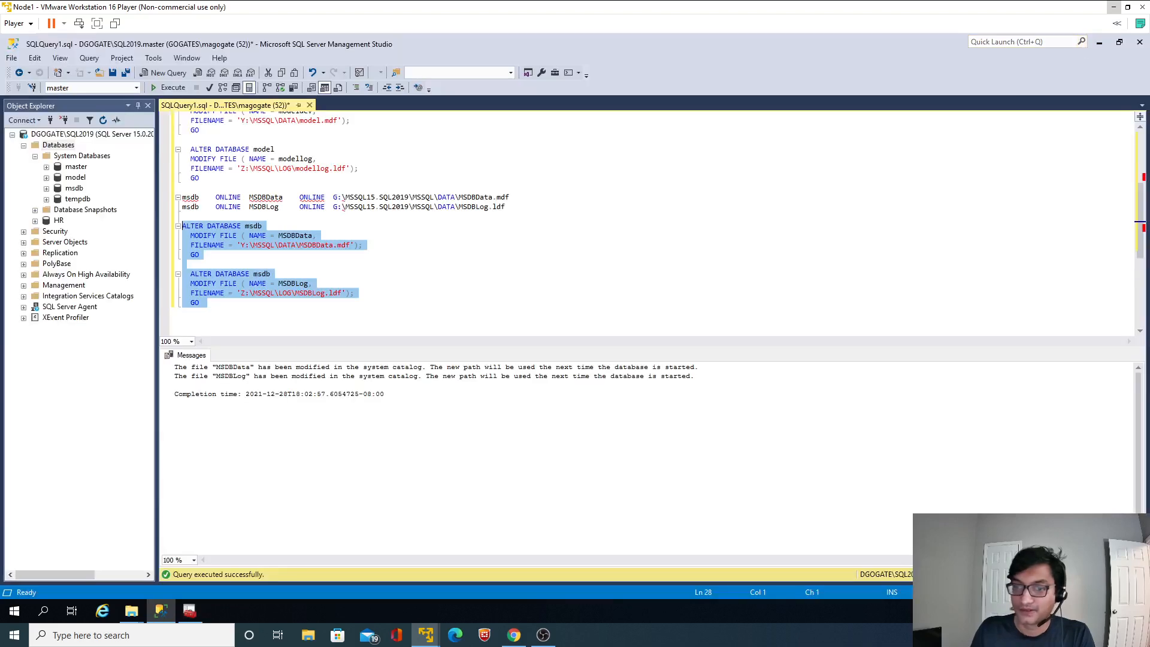
Switch to the File Explorer window for Y:\MSSQL\DATA and close the stray Internet Explorer window, postponing its setup
mouse_move(137, 610)
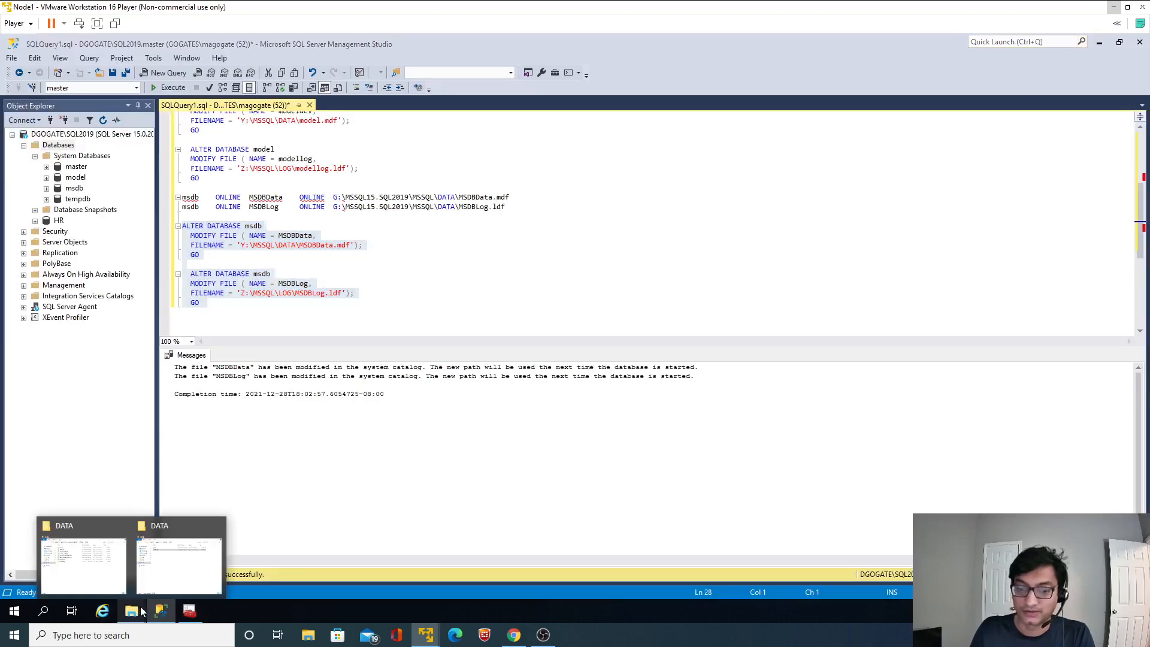
click(169, 572)
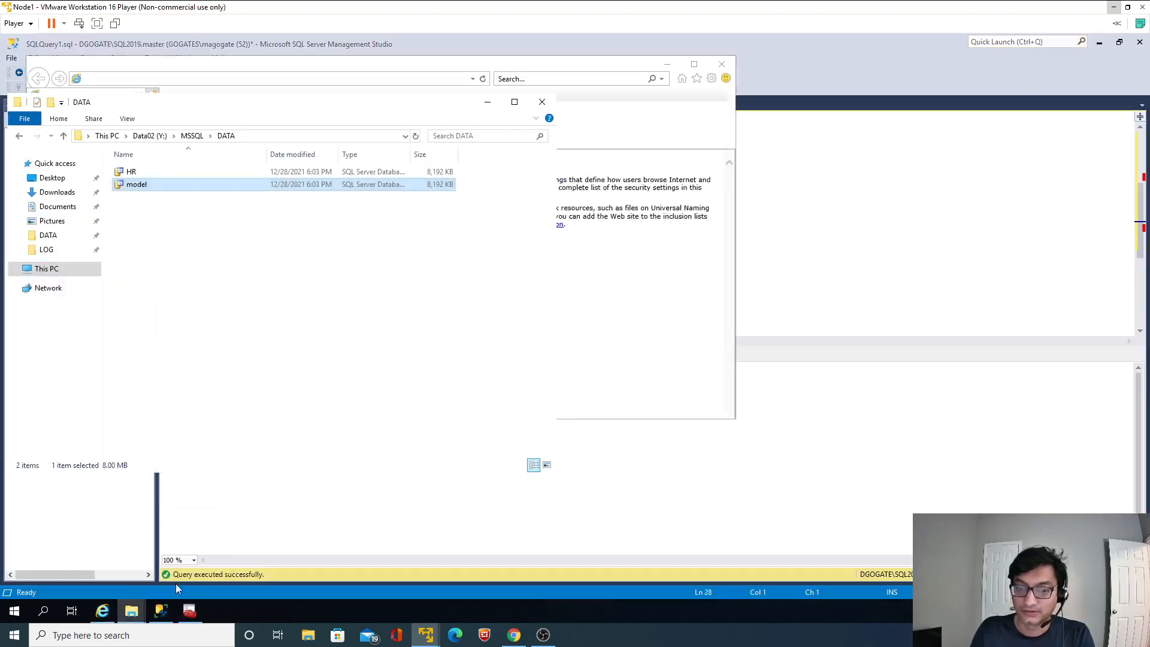
click(715, 69)
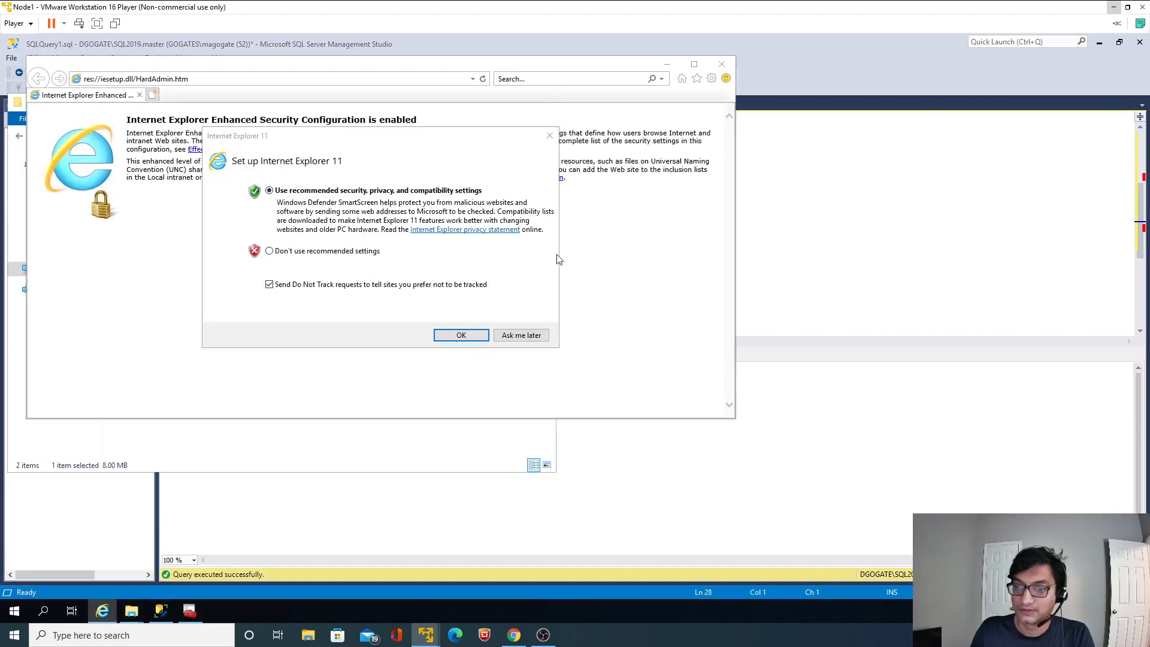
click(521, 333)
click(722, 64)
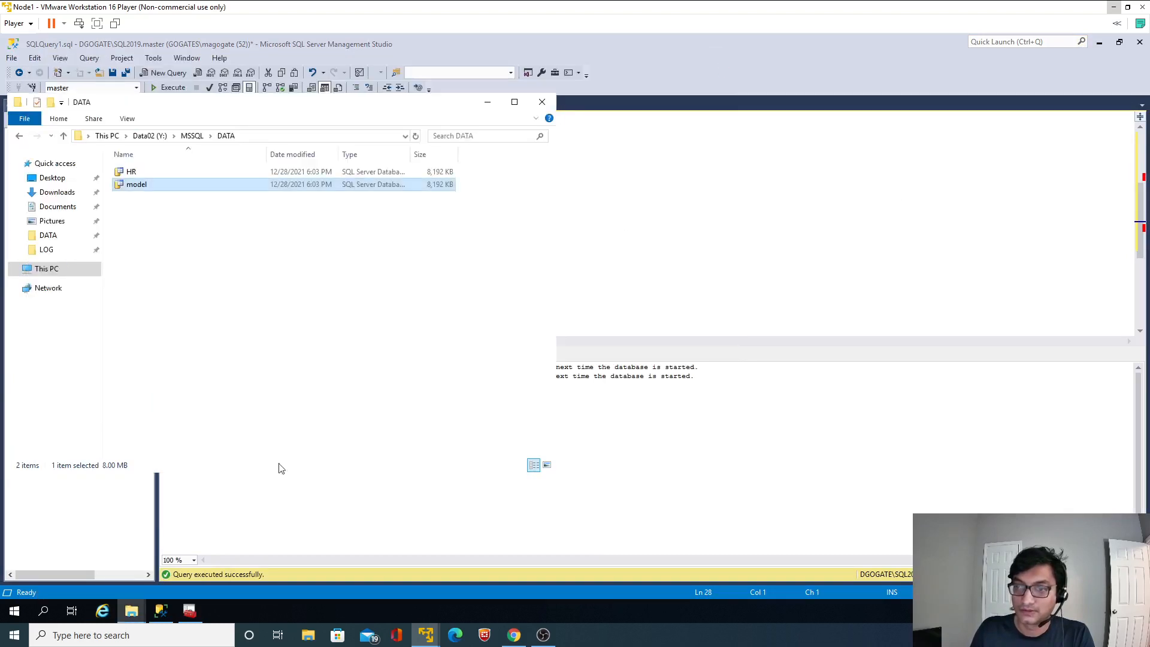
Bring up the G:\MSSQL15.SQL2019\MSSQL\DATA folder and move its MSDBData file into Y:\MSSQL\DATA
mouse_move(136, 612)
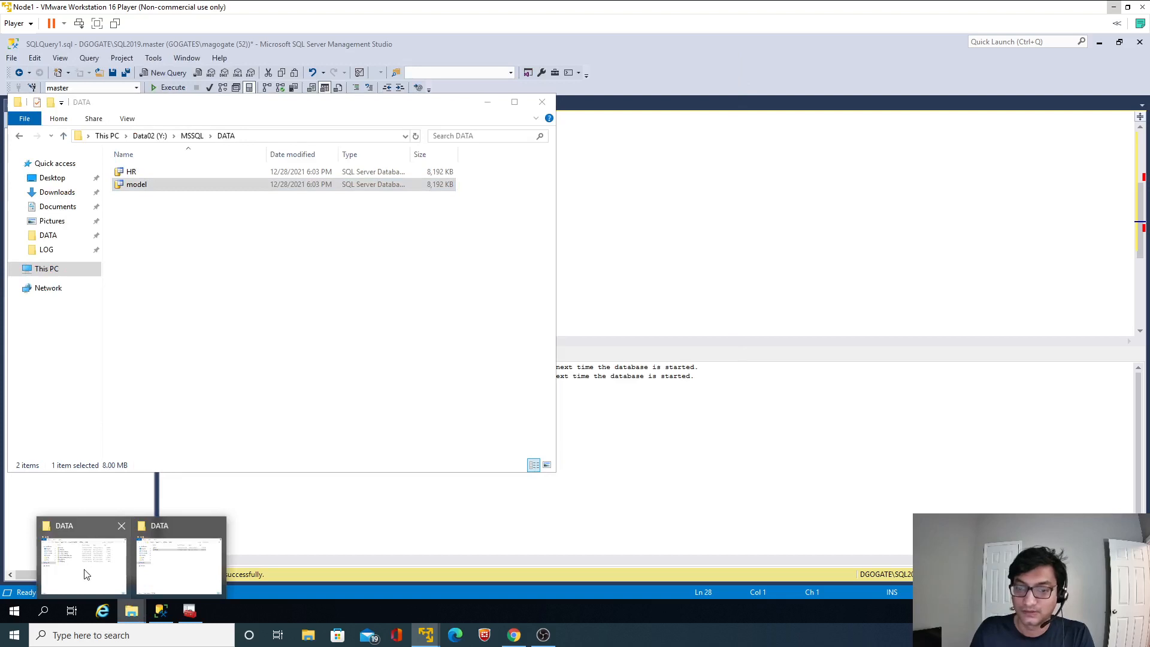
click(86, 573)
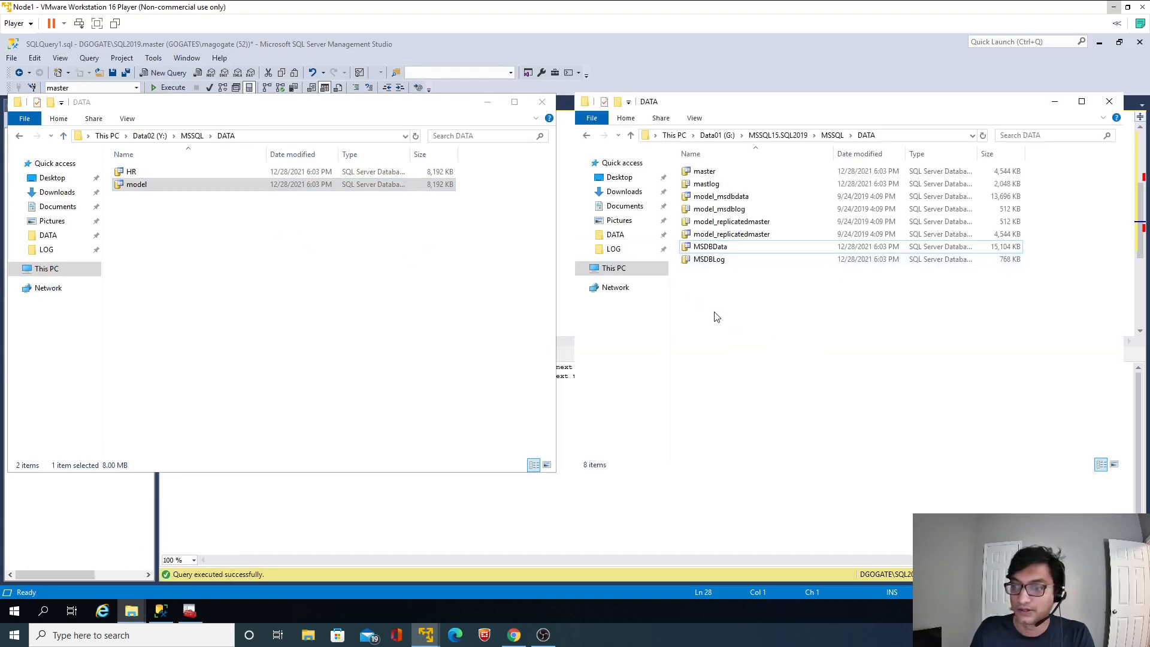
drag(714, 252, 376, 293)
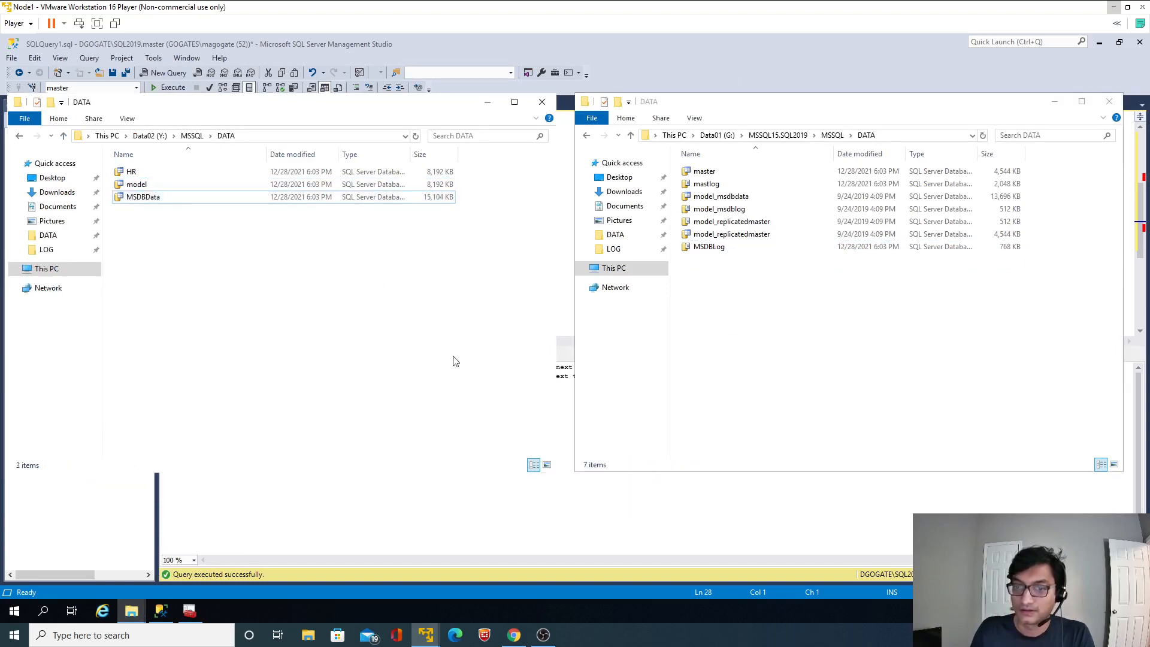
Clear SQL Server Management Studio out of the way and change the Y: File Explorer window to Z:\MSSQL\LOG
click(592, 497)
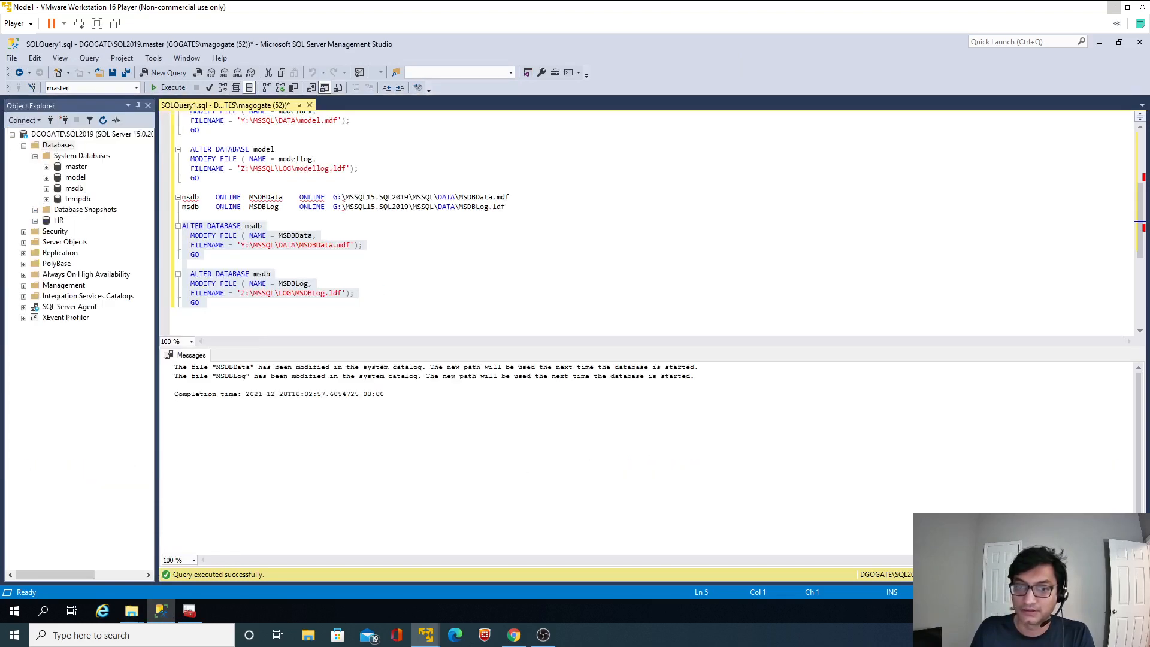
click(170, 611)
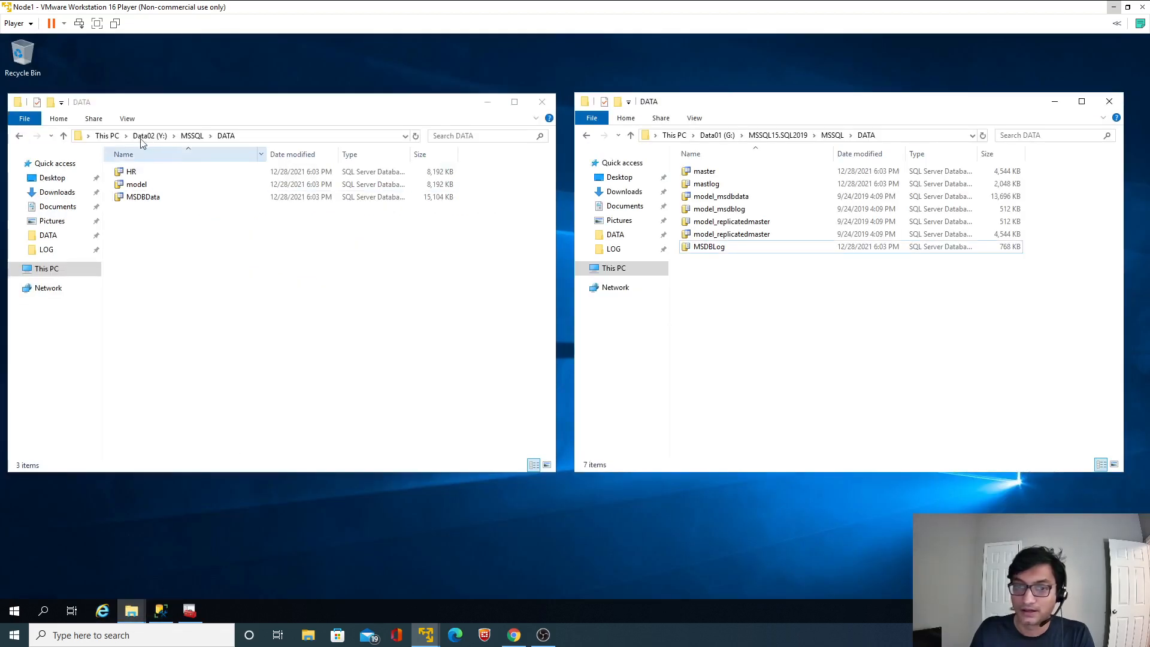
click(108, 136)
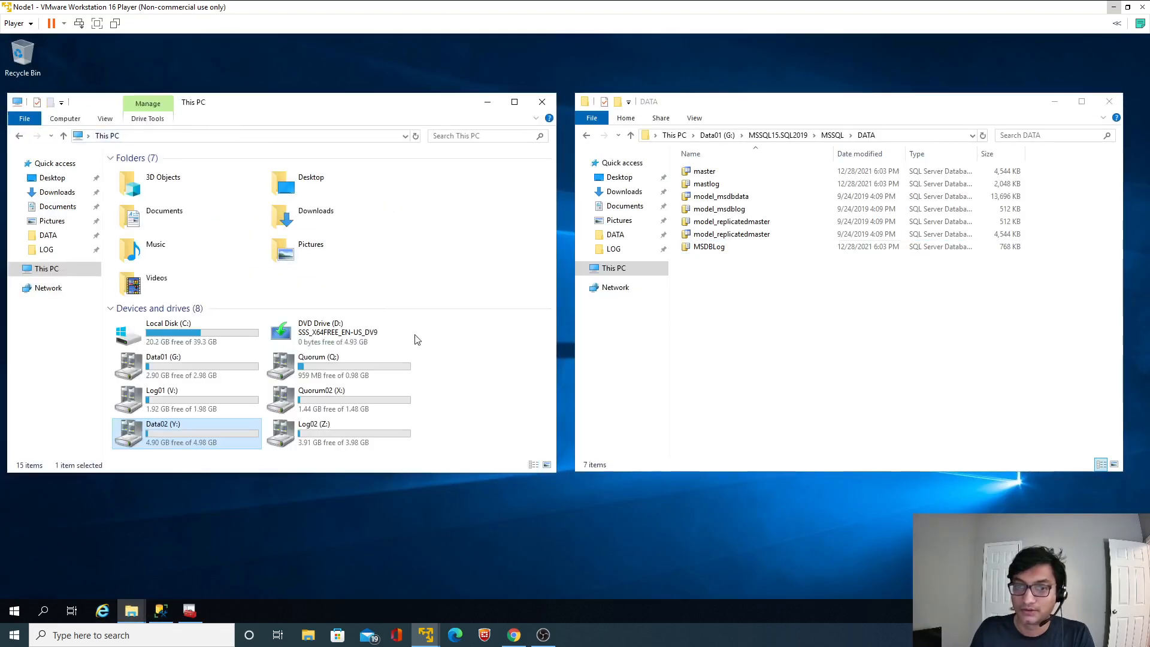
double_click(321, 435)
click(142, 180)
double_click(141, 175)
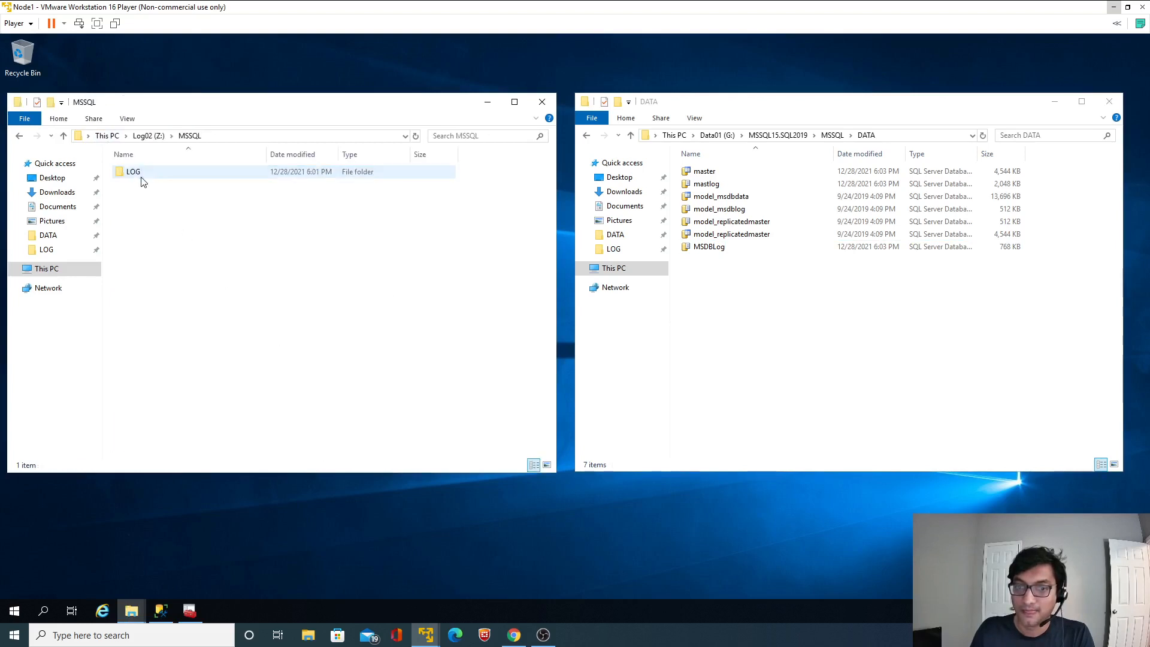
double_click(134, 174)
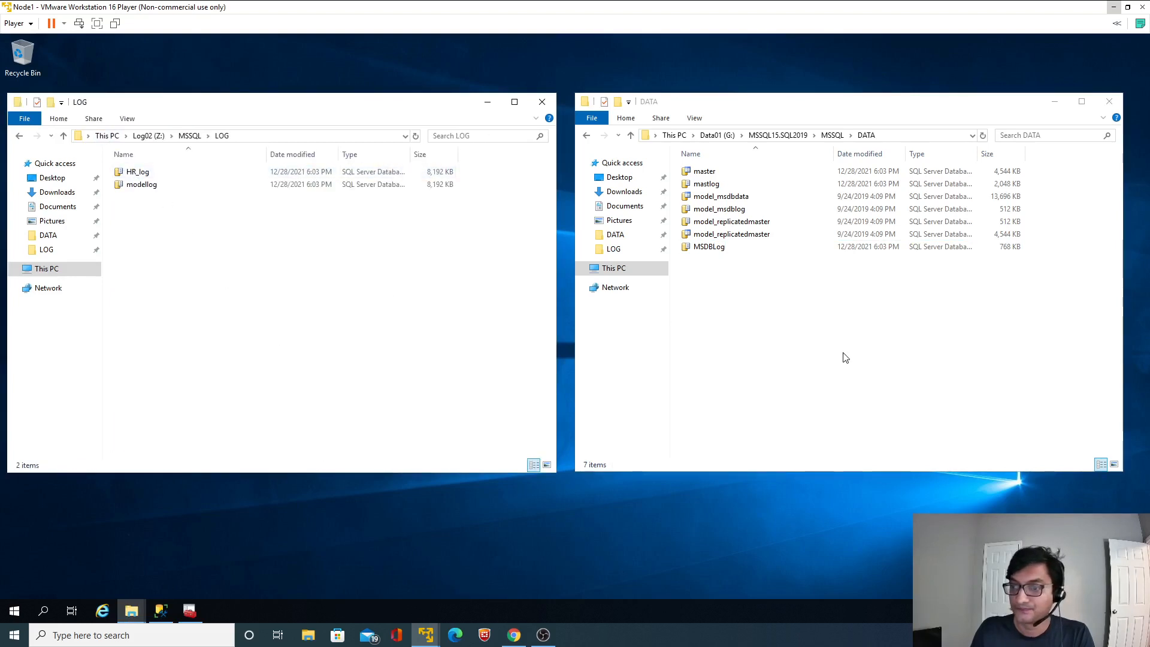
Move the MSDBLog file from G:\MSSQL15.SQL2019\MSSQL\DATA into Z:\MSSQL\LOG
click(791, 317)
click(717, 248)
click(318, 282)
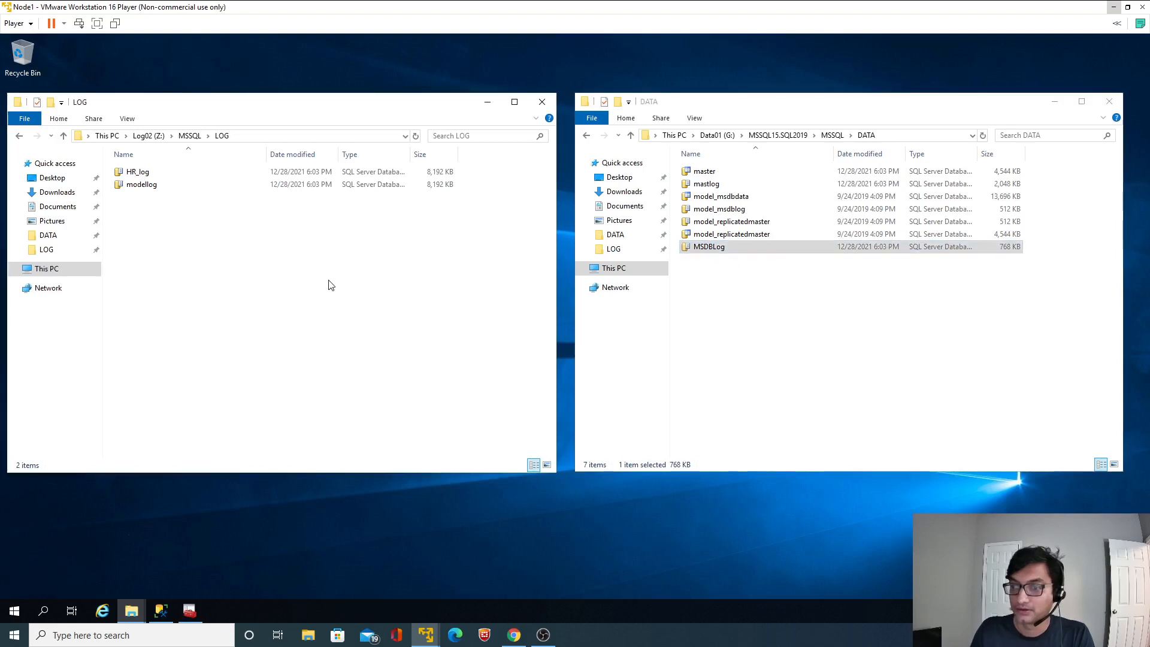
key(ctrl+v)
Check the SQL Service account's security permissions on the moved MSDBLog file and close its properties without changes
right_click(140, 198)
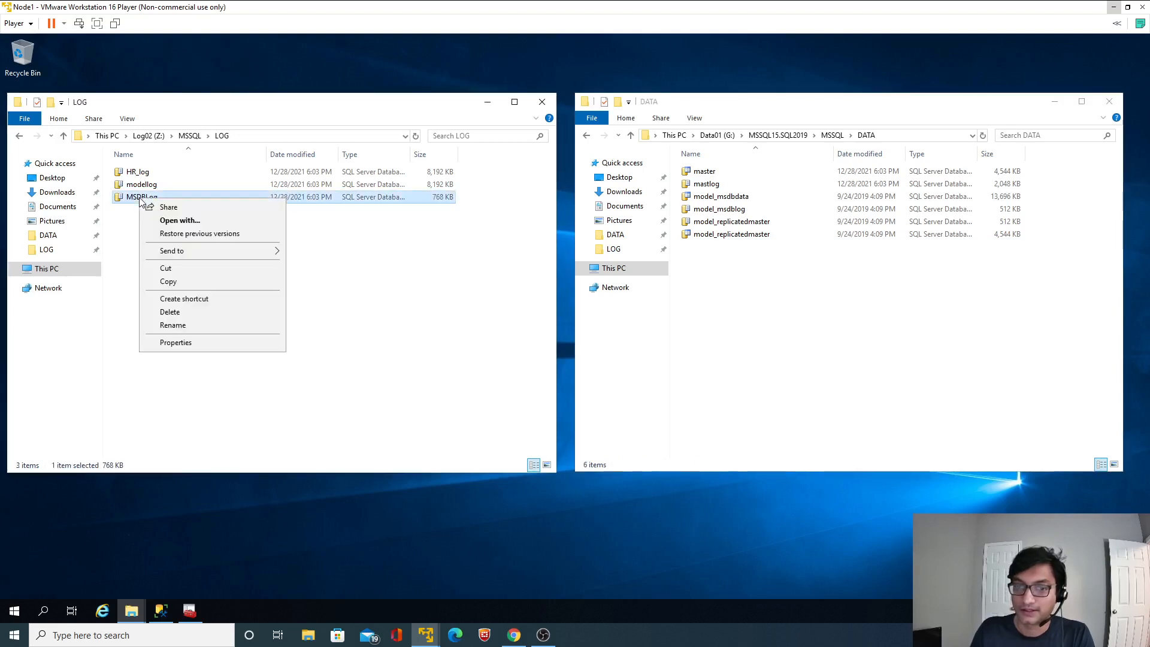
click(179, 342)
click(204, 229)
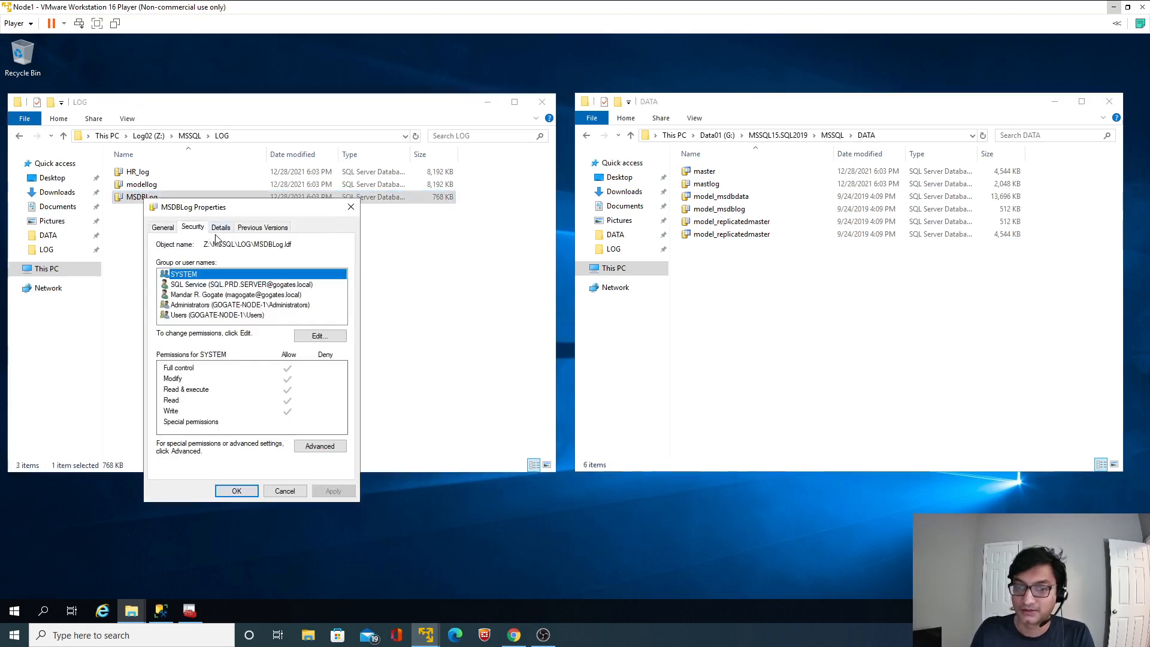
click(252, 285)
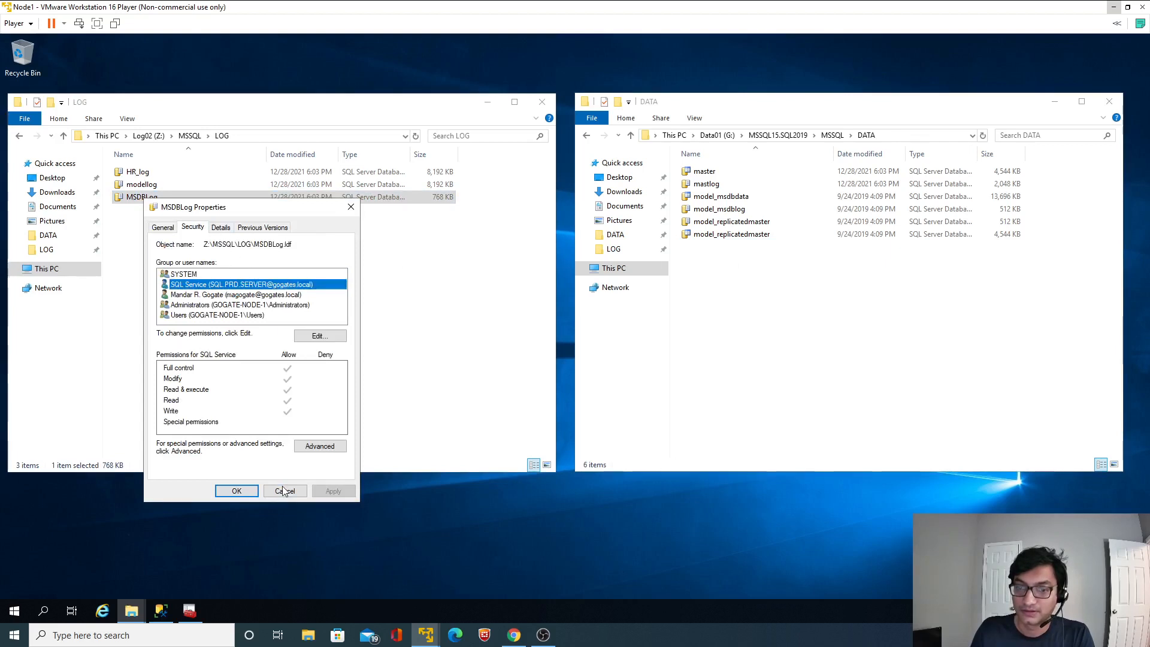
click(285, 490)
Browse to Y:\MSSQL\DATA, check the SQL Service account's security permissions on the MSDBData file, and close its properties without changes
click(105, 142)
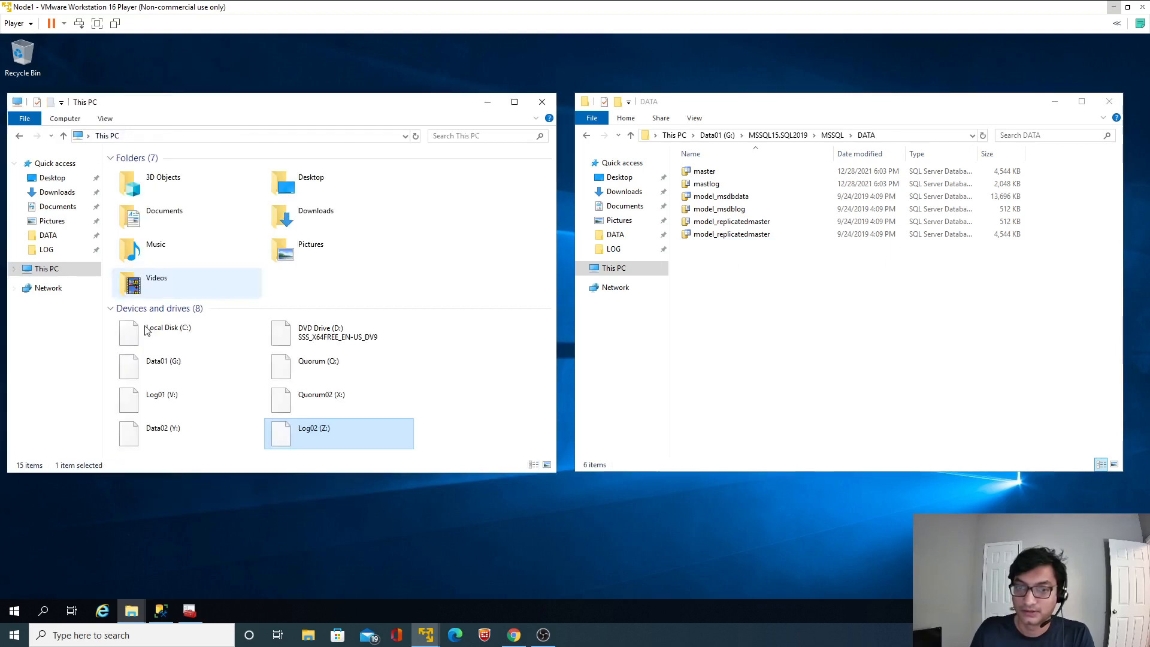
double_click(153, 431)
double_click(137, 172)
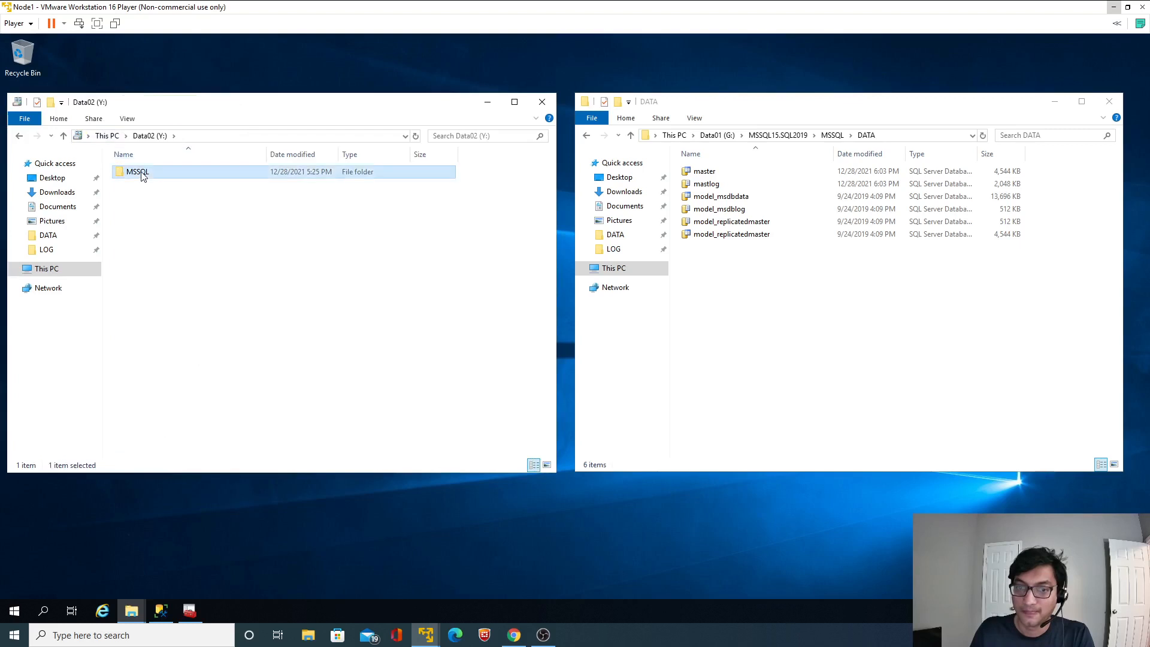
double_click(137, 172)
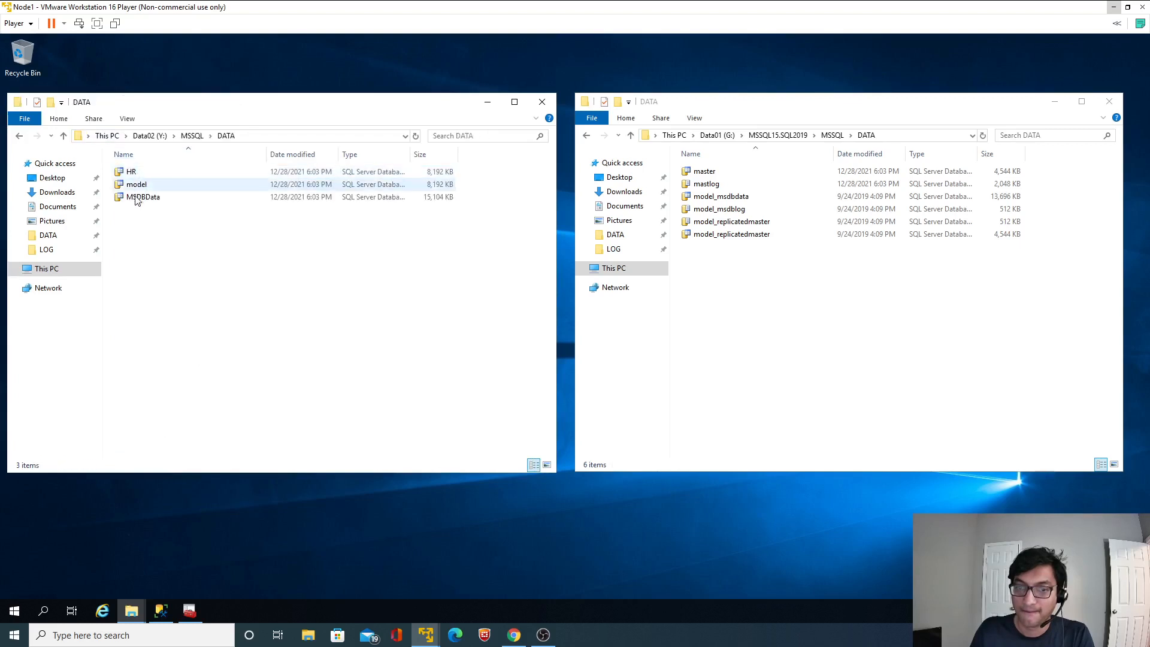
right_click(137, 198)
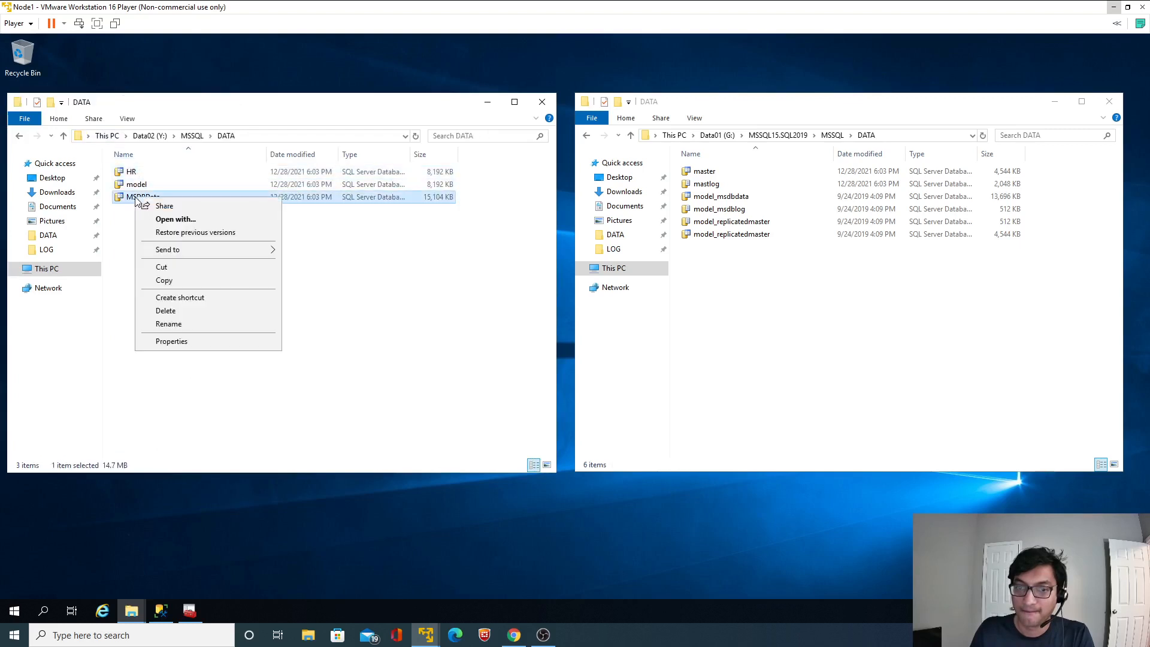
click(175, 342)
click(188, 227)
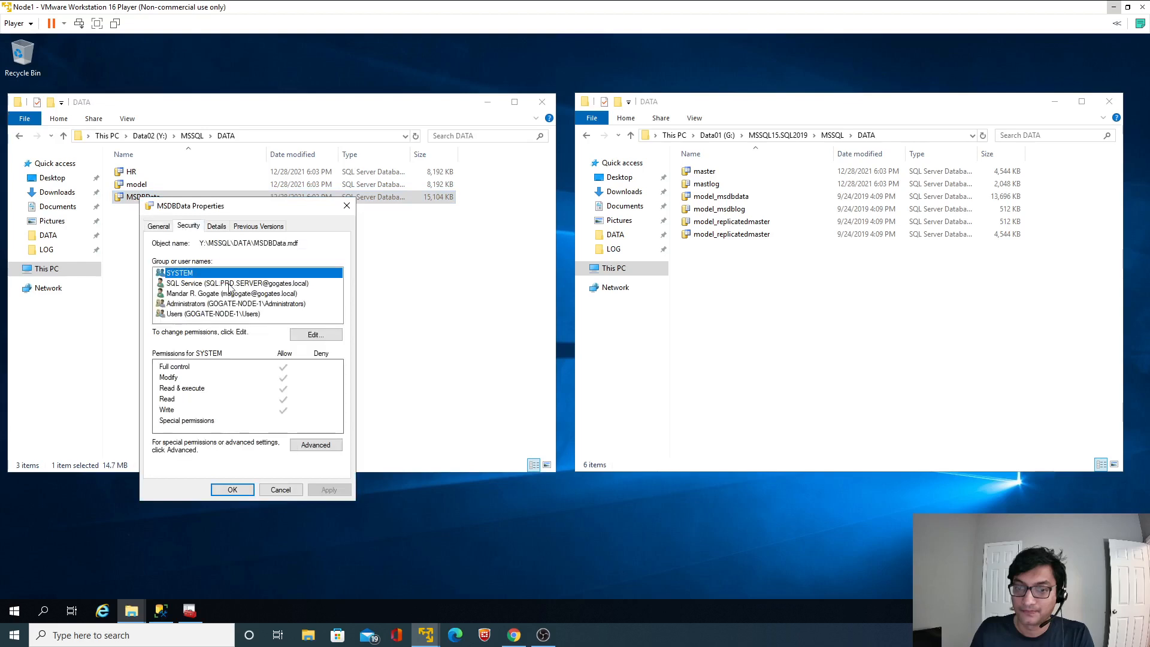
click(229, 285)
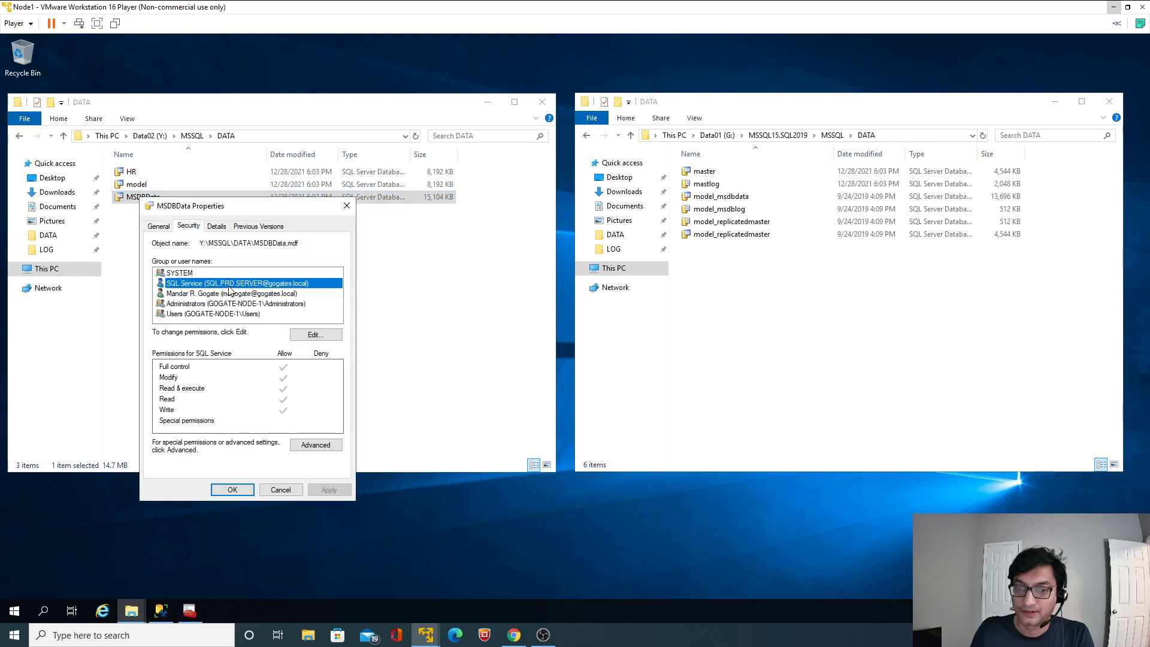
click(288, 493)
Switch to SQL Server Configuration Manager and start the SQL Server (SQL2019) service
key(alt+Tab)
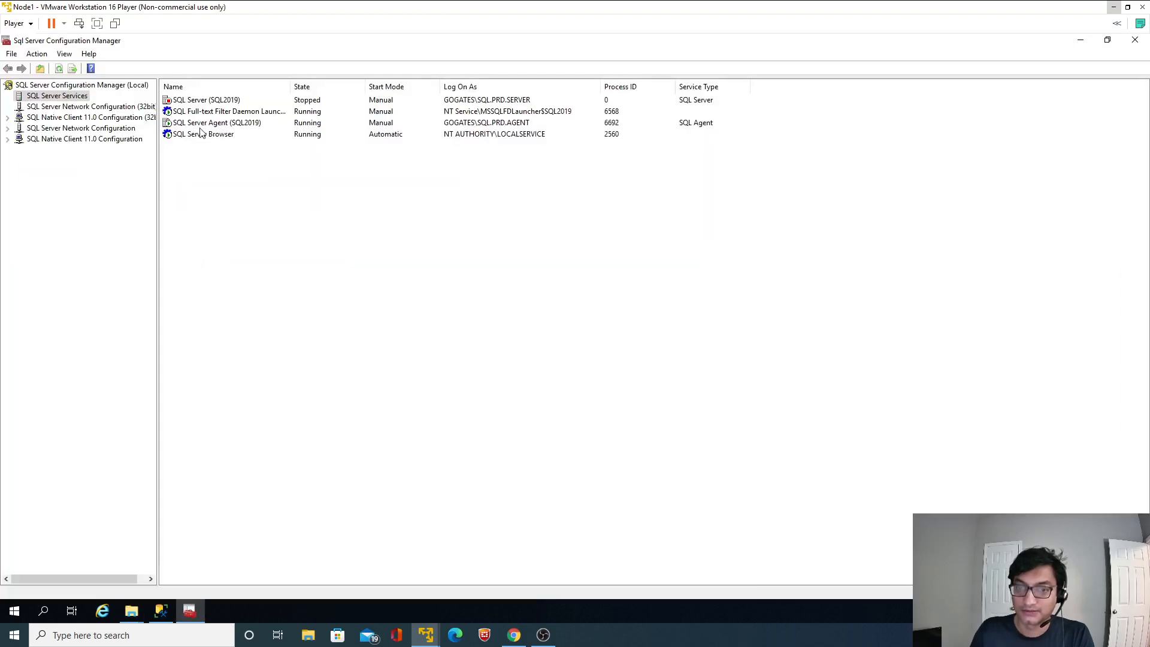
click(215, 101)
right_click(216, 101)
click(241, 109)
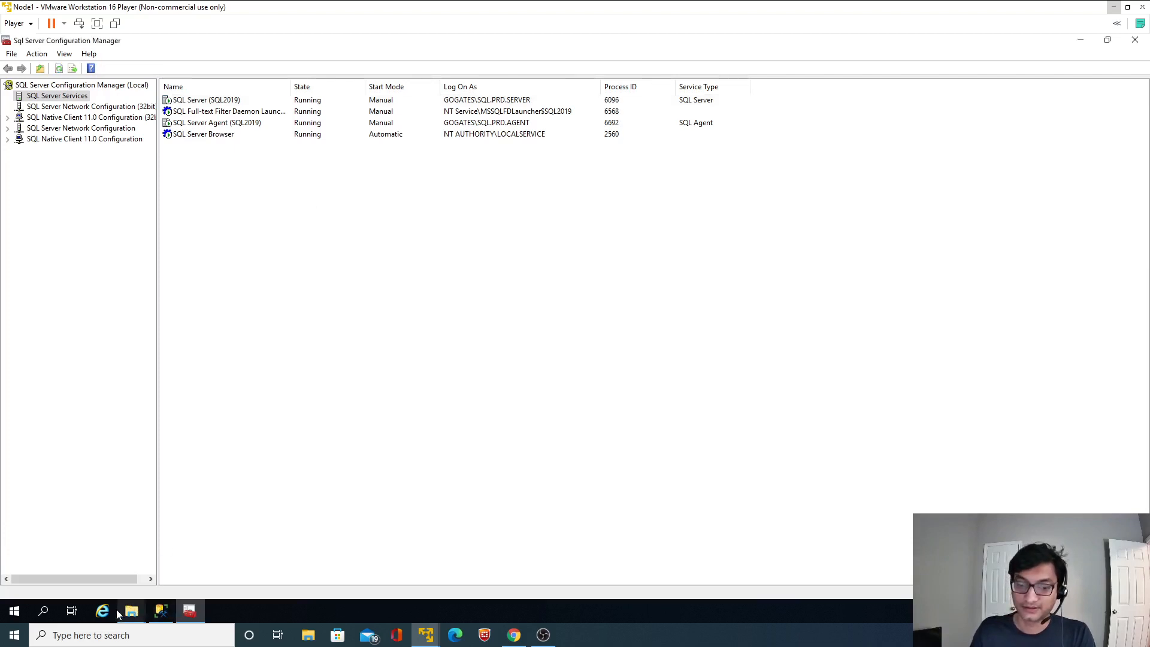
Return to SQL Server Management Studio, refresh the server's Databases node and expand System Databases
click(161, 608)
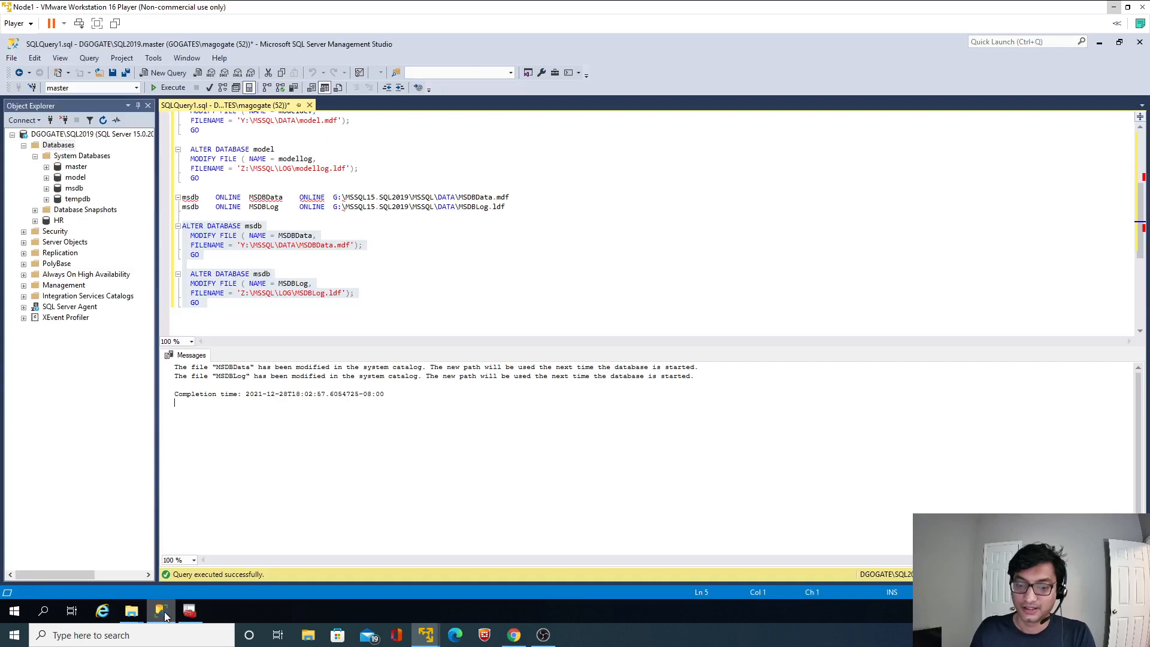
click(305, 248)
right_click(69, 147)
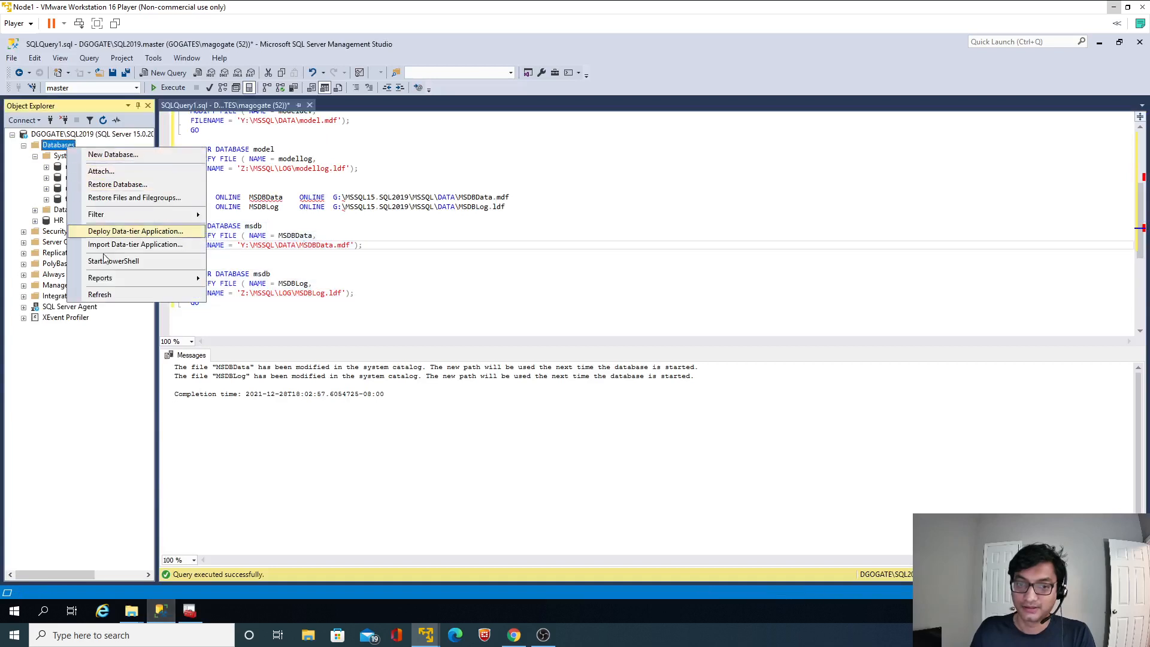
click(99, 295)
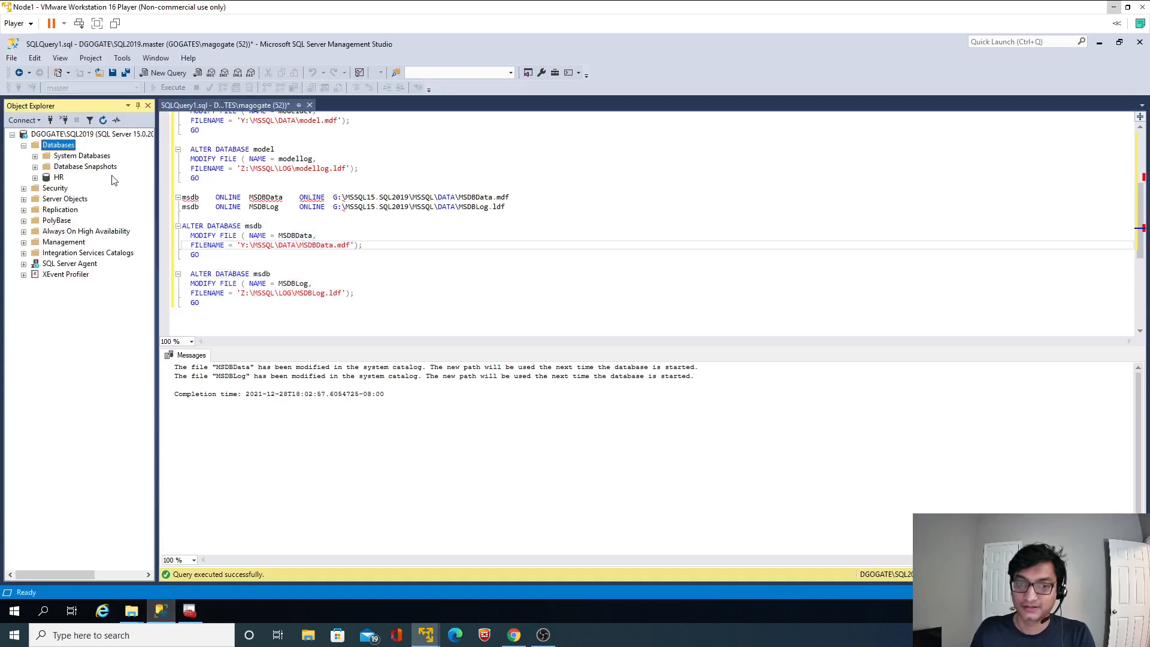
click(35, 157)
Rerun the sys.master_files SELECT query at the start of the script and examine the msdb file paths
scroll(657, 224, up, 4)
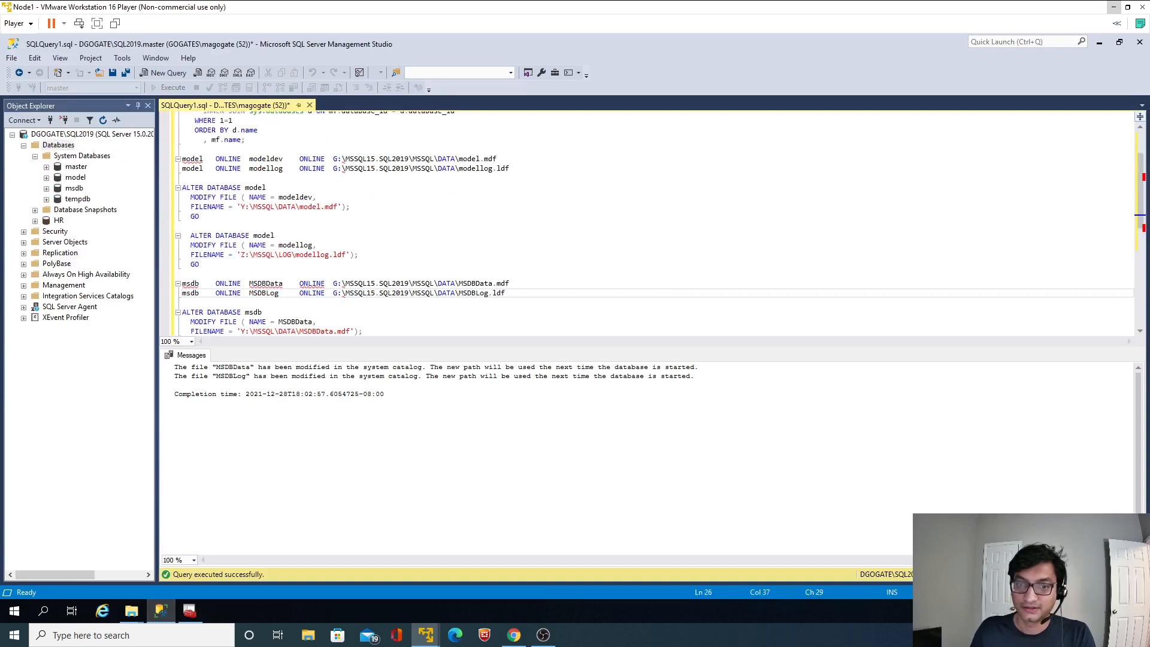
drag(246, 203, 182, 116)
click(171, 88)
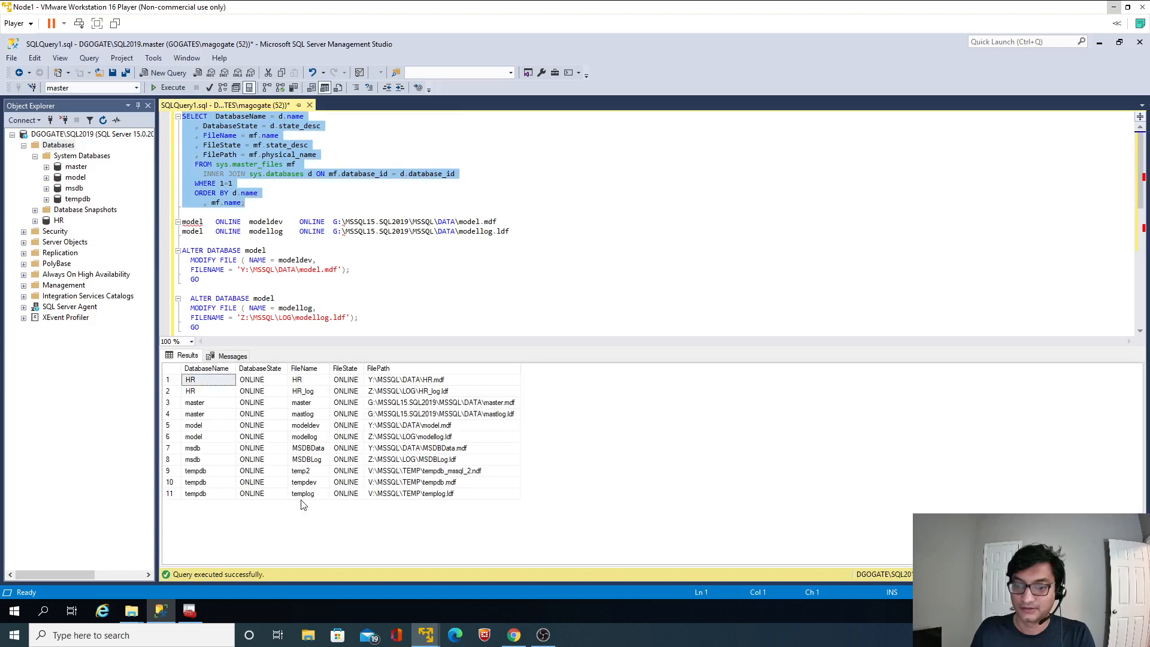
drag(217, 450, 429, 465)
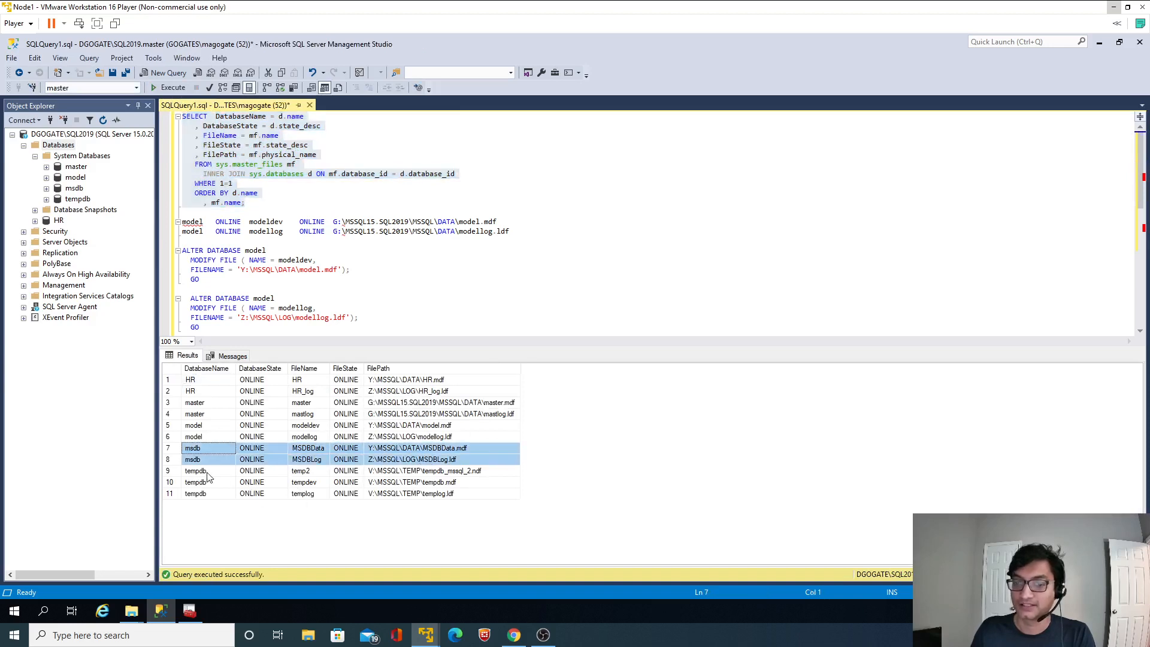
Copy the three tempdb rows from the query results and paste them below the msdb ALTER DATABASE statements
drag(208, 473, 209, 486)
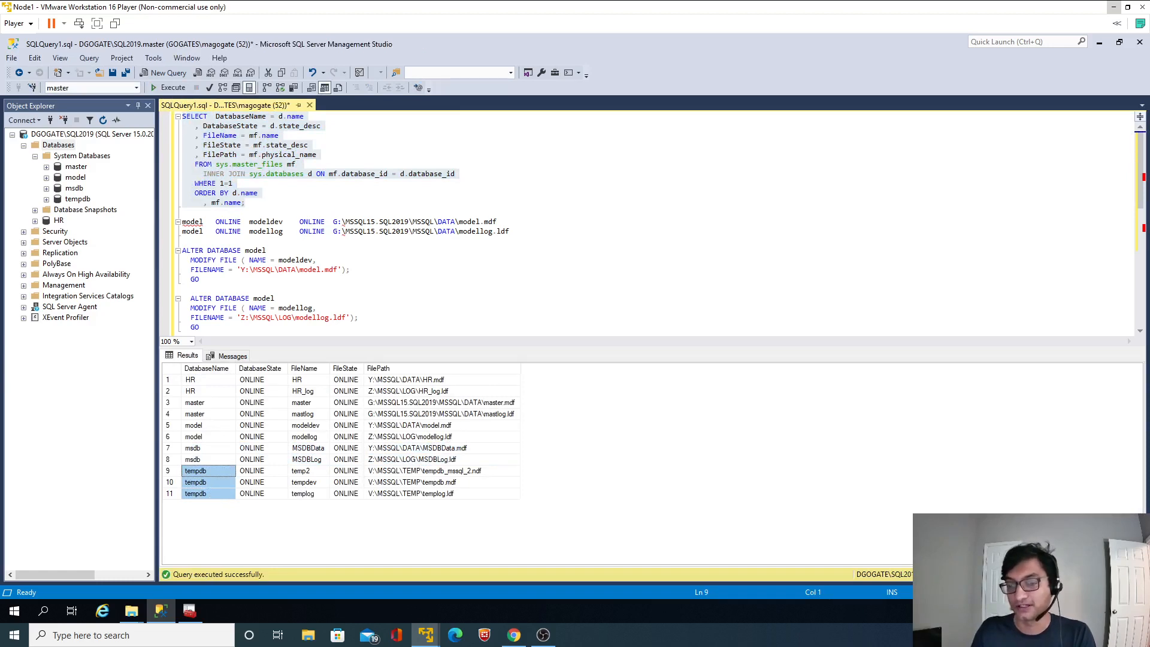
shift+click(442, 498)
key(ctrl+c)
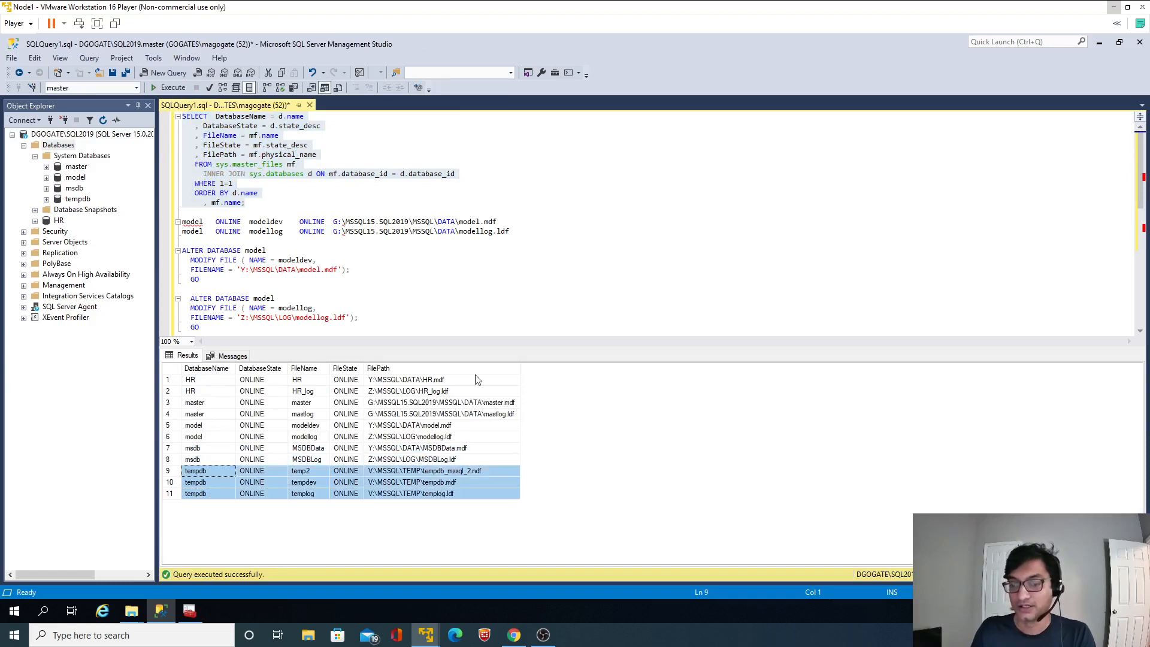
click(317, 308)
scroll(318, 308, down, 8)
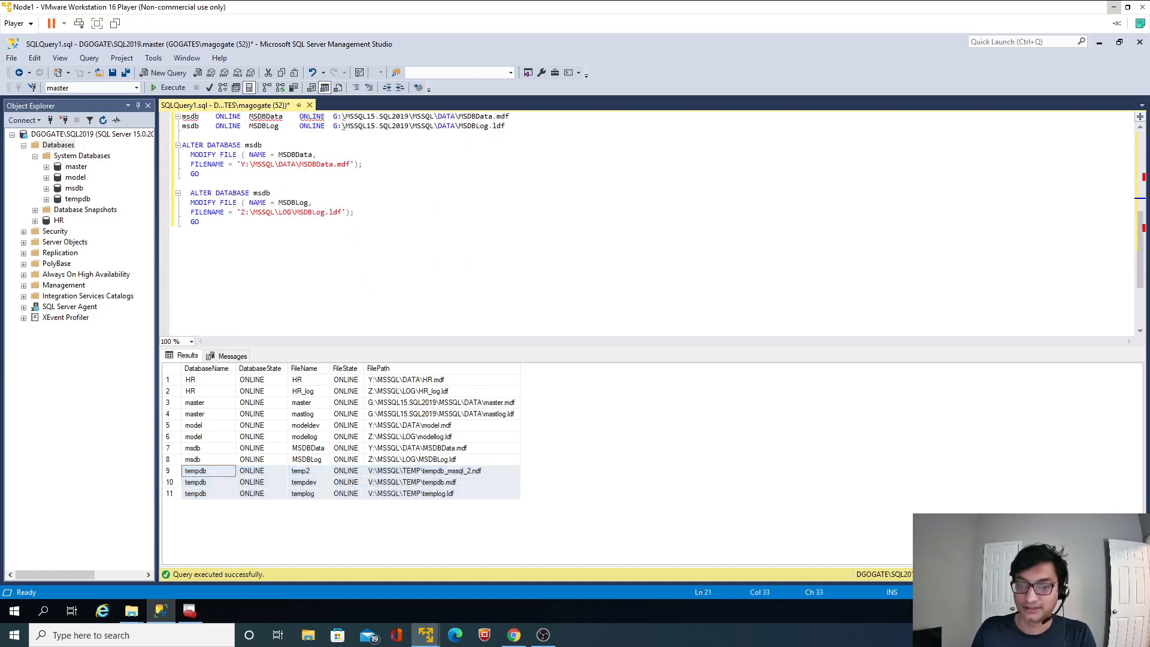
click(208, 222)
key(Return)
key(Return)
key(ctrl+v)
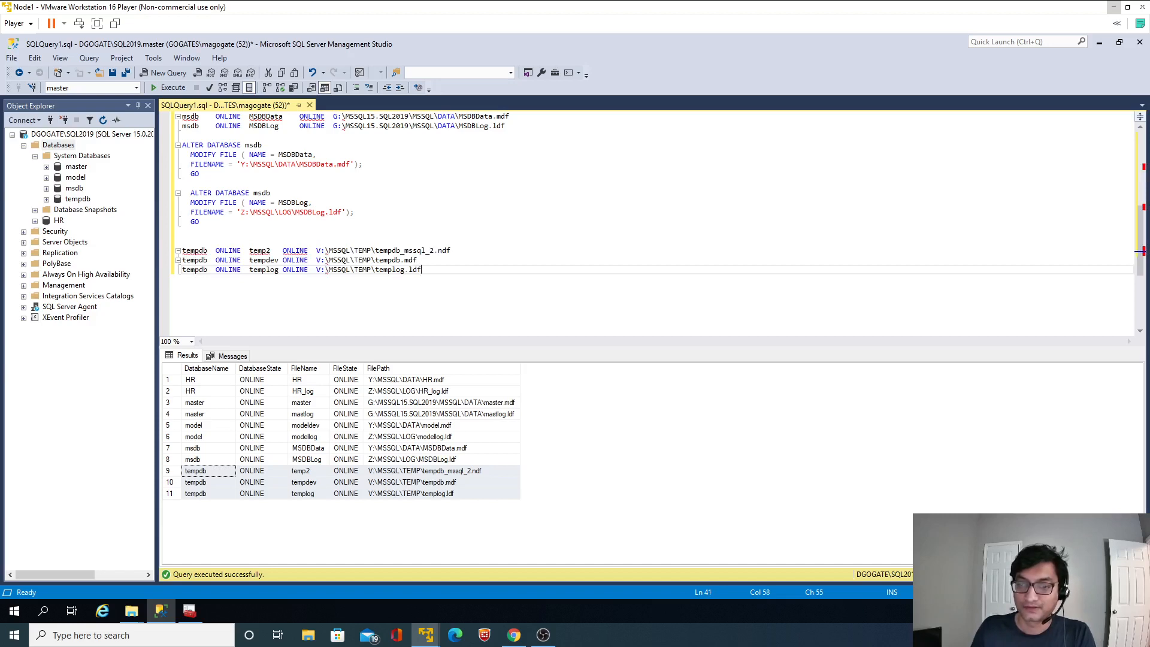
Copy the two msdb ALTER DATABASE statements and paste them below the pasted tempdb rows
drag(171, 232, 170, 155)
key(ctrl+c)
click(421, 270)
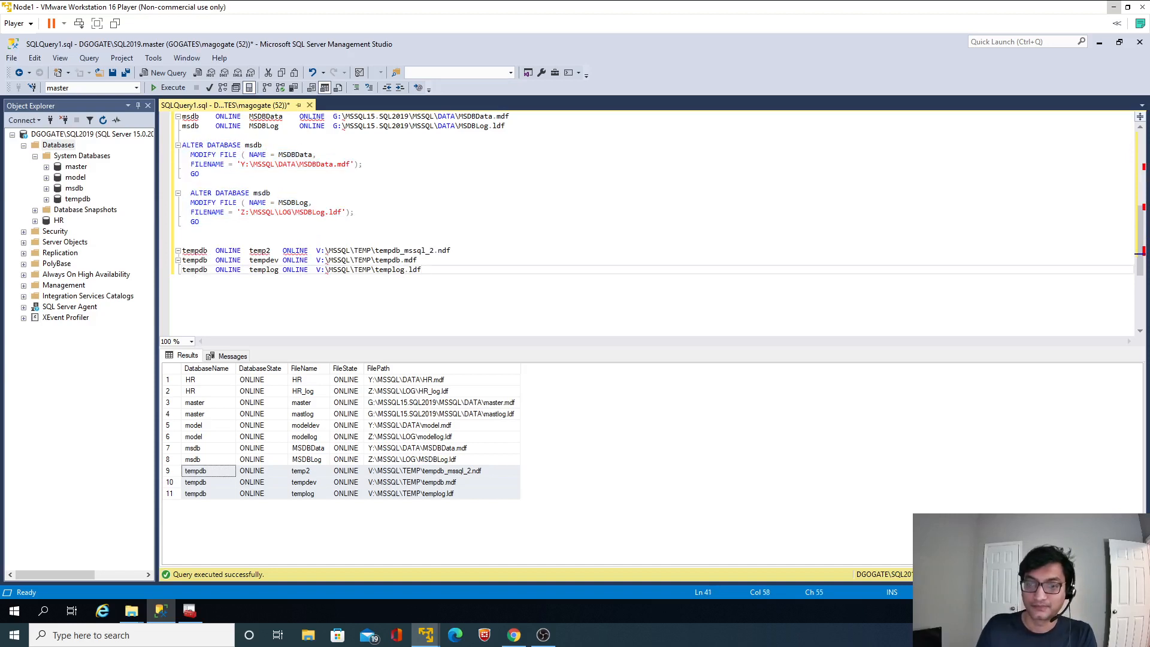
key(Return)
key(Return)
key(Return)
key(Return)
key(ctrl+v)
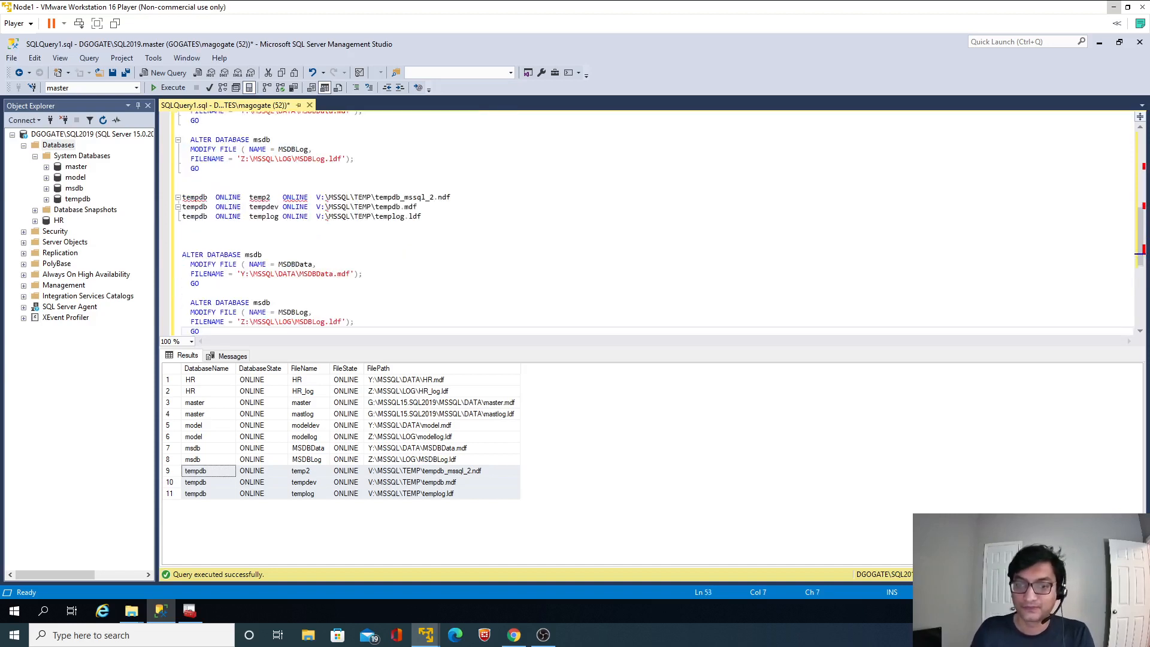
Replace the database name with tempdb in both newly pasted ALTER DATABASE statements
double_click(203, 199)
key(ctrl+c)
double_click(253, 255)
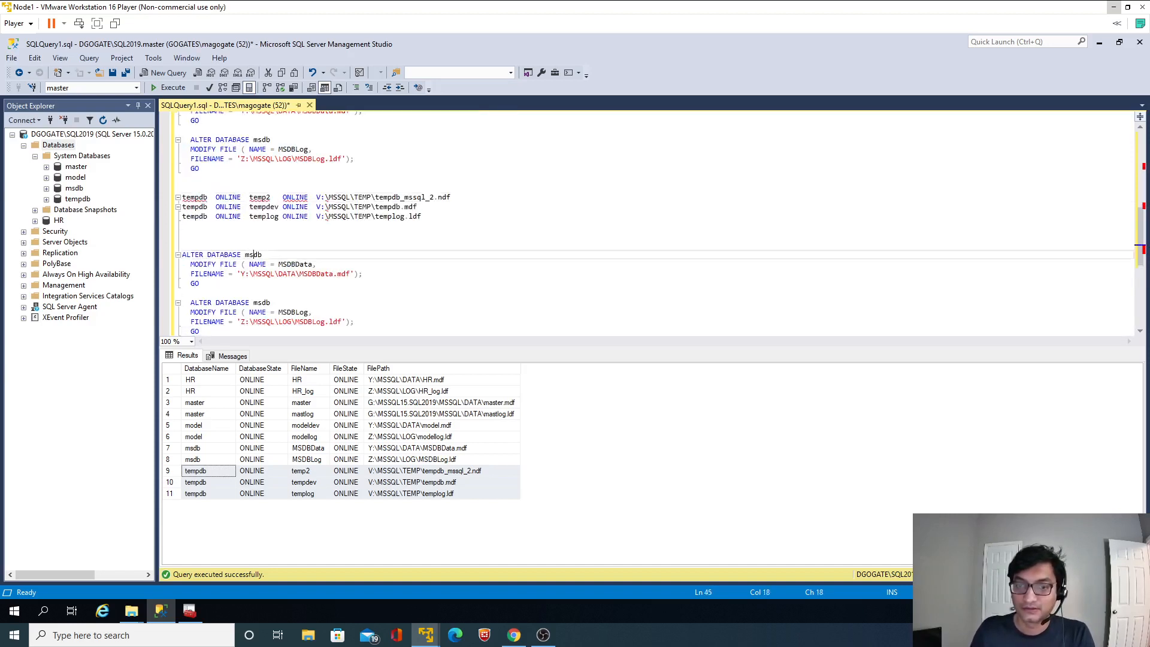
key(ctrl+v)
double_click(254, 304)
key(ctrl+v)
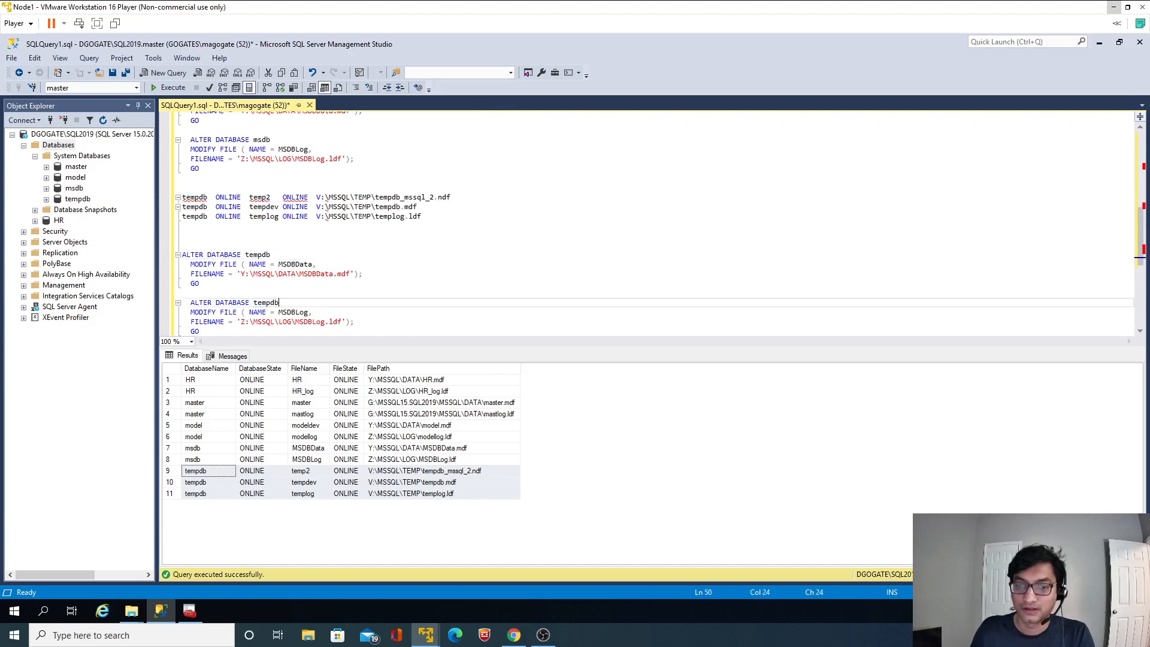
Duplicate the second tempdb ALTER DATABASE statement below itself, including its GO line, to make a third statement
drag(207, 331, 190, 303)
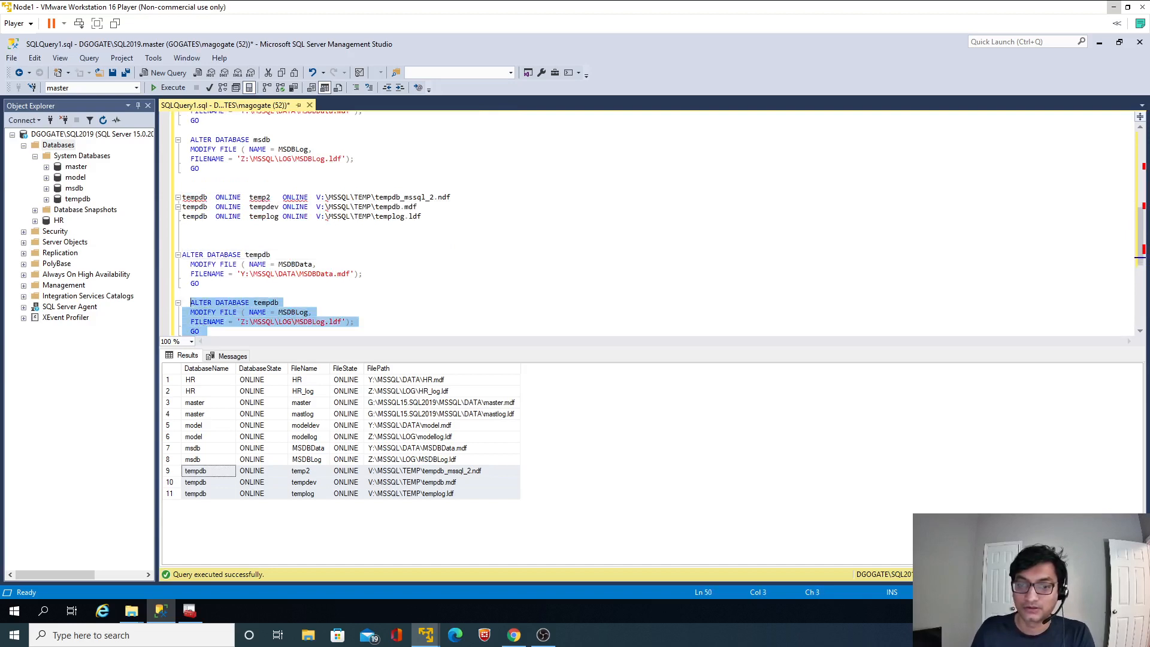
key(ctrl+c)
click(207, 331)
key(Return)
key(Return)
key(ctrl+v)
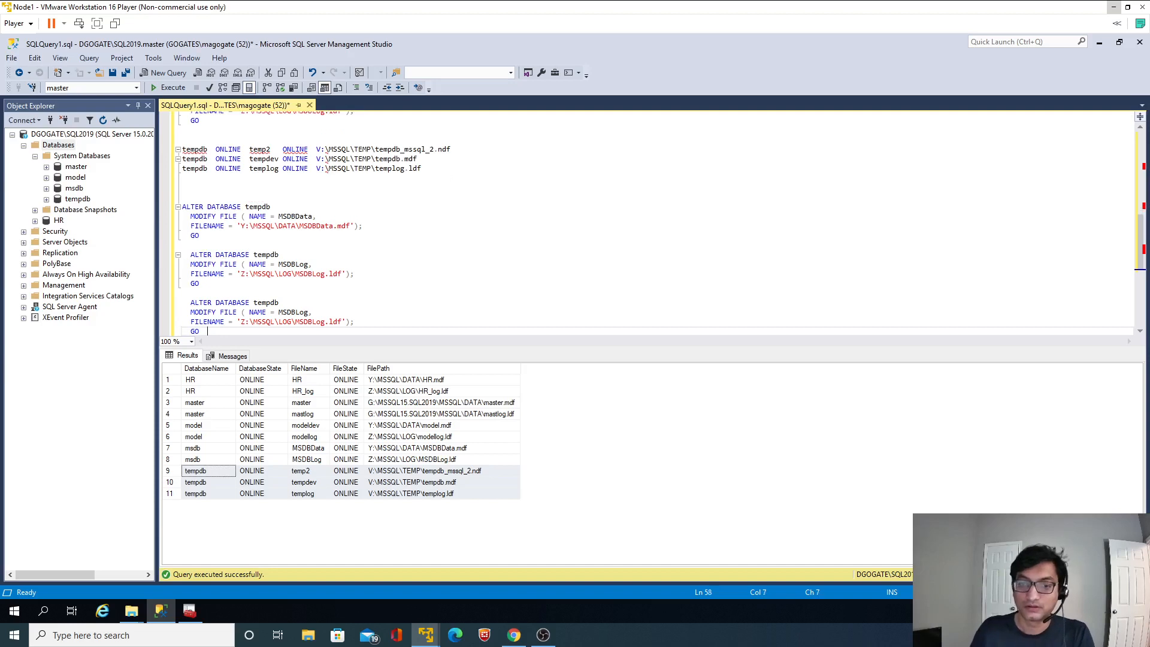
Set the NAME values in the three tempdb statements to temp2, tempdev and templog, in that order
double_click(260, 149)
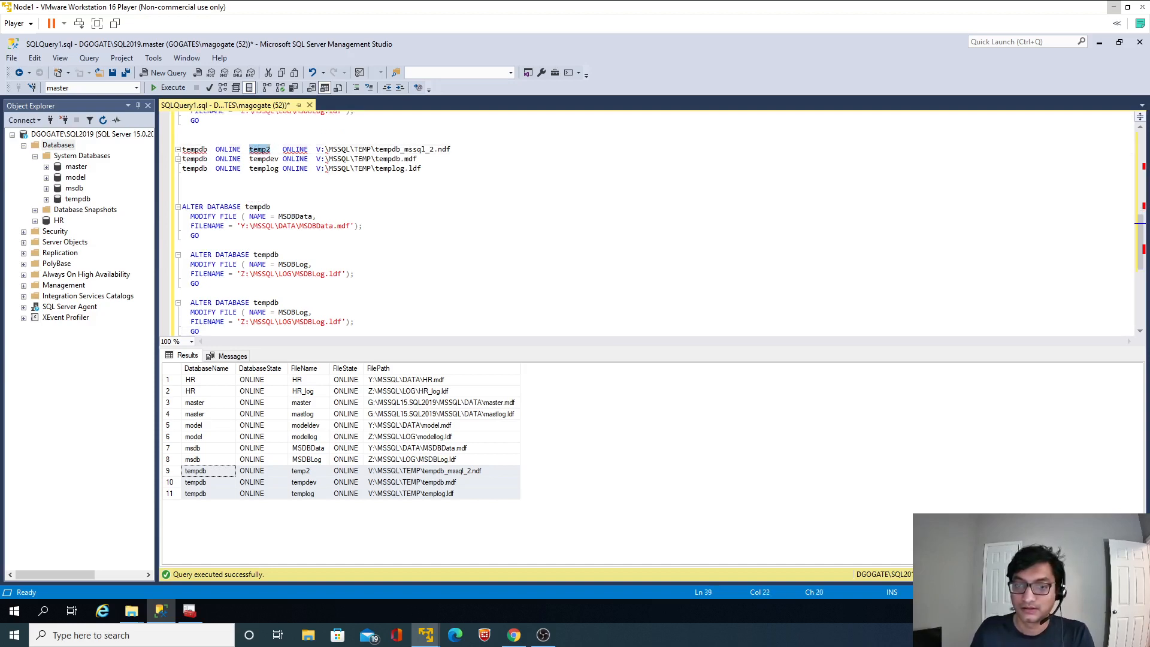
key(ctrl+c)
double_click(295, 216)
key(ctrl+v)
double_click(264, 158)
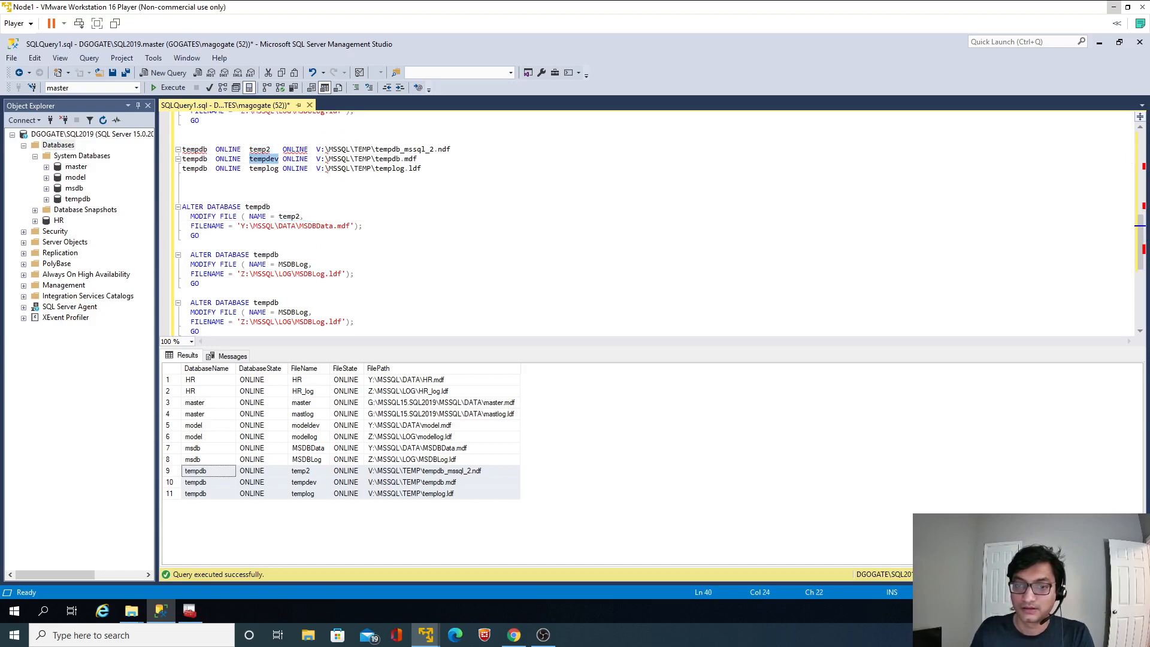
key(ctrl+c)
double_click(292, 264)
key(ctrl+v)
double_click(264, 168)
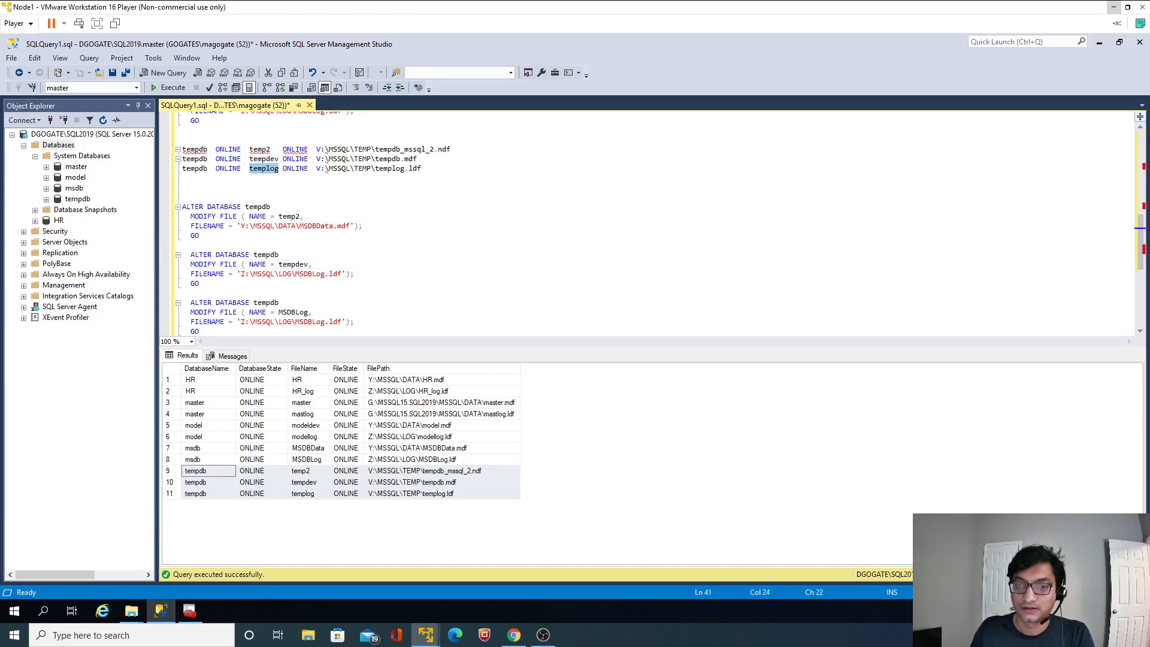
key(ctrl+c)
double_click(293, 313)
key(ctrl+v)
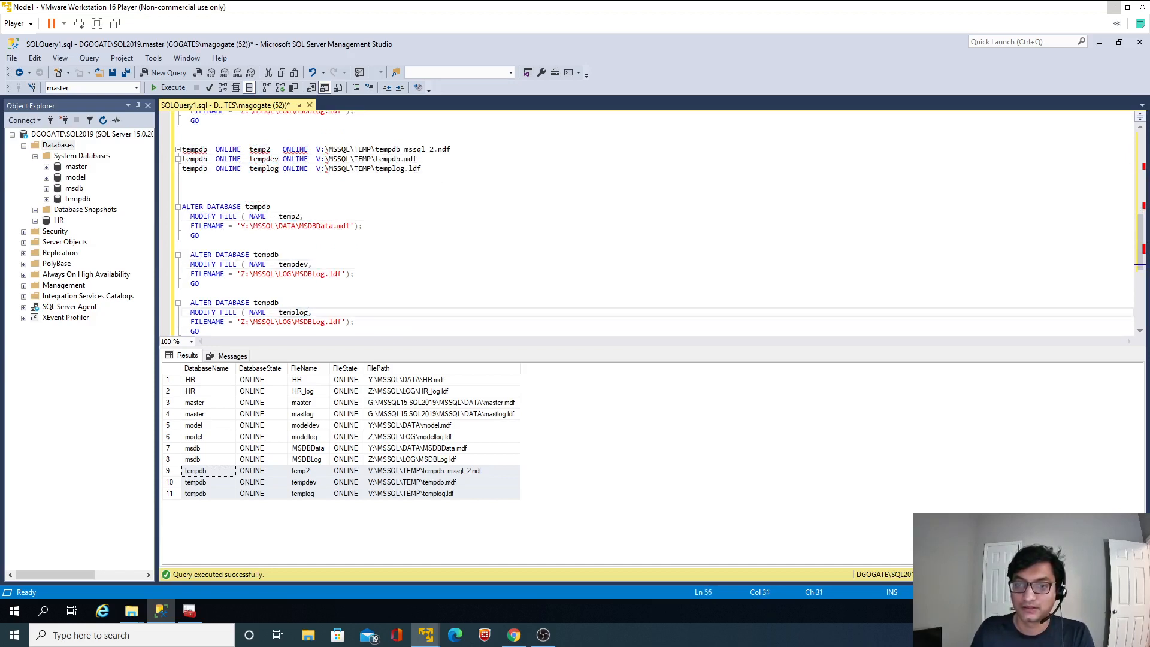
Replace the base file names in the three tempdb FILENAME paths with tempdb_mssql_2, tempdb and templog, keeping their folders and extensions
double_click(404, 149)
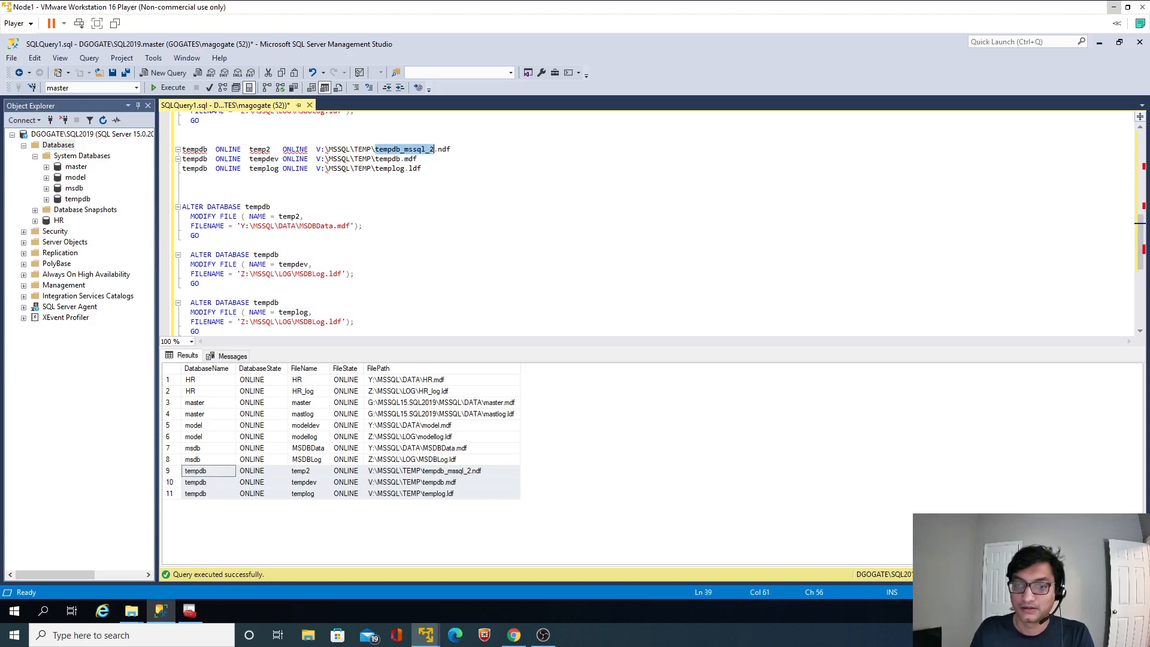
double_click(316, 226)
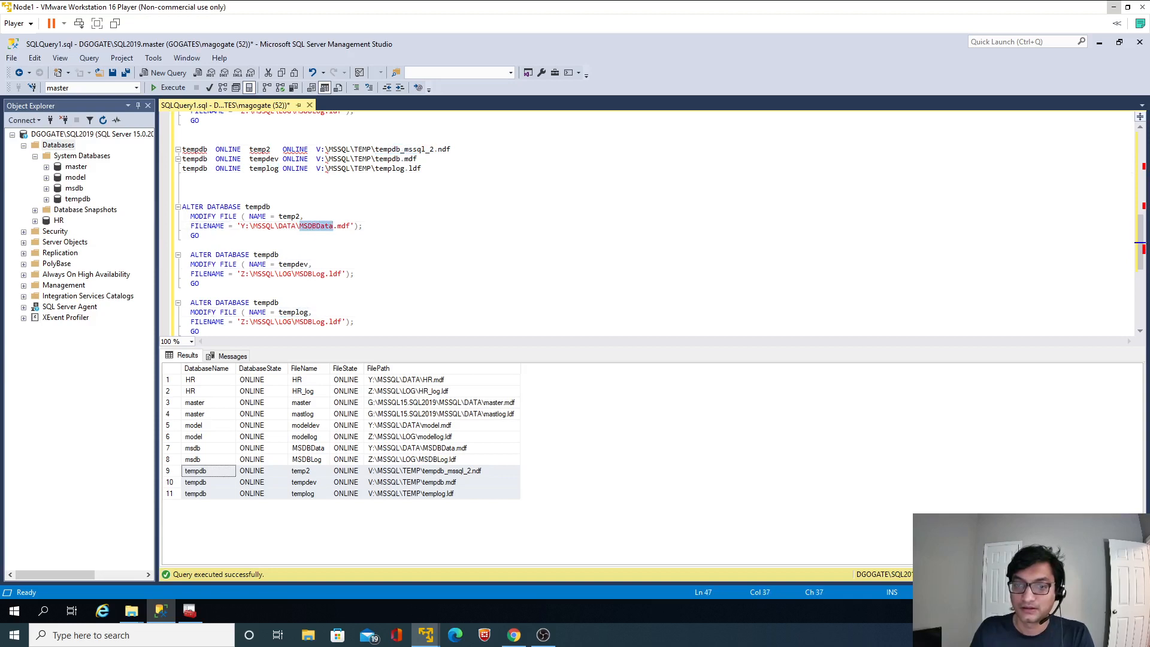
key(ctrl+v)
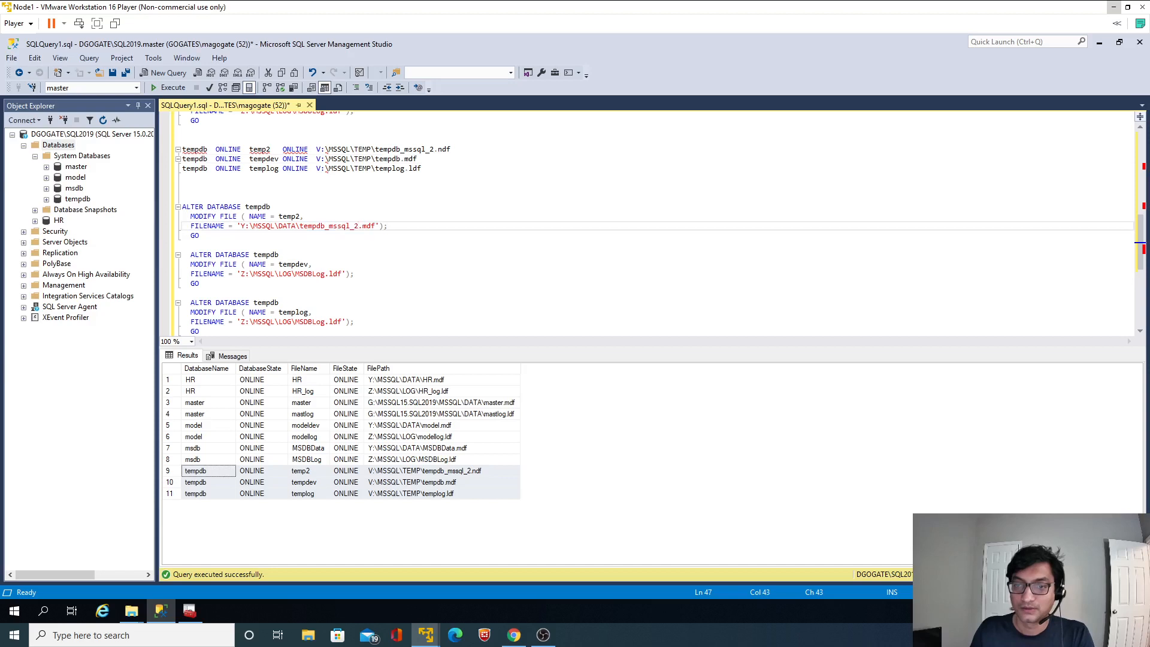
double_click(388, 158)
double_click(309, 274)
key(ctrl+v)
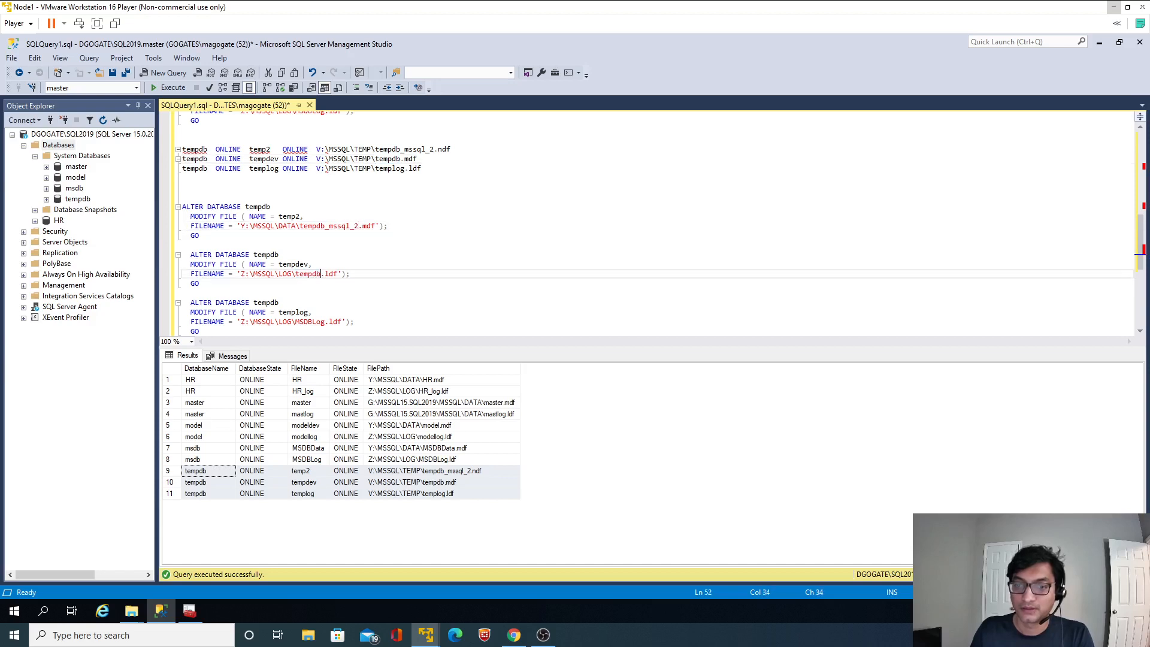
double_click(390, 168)
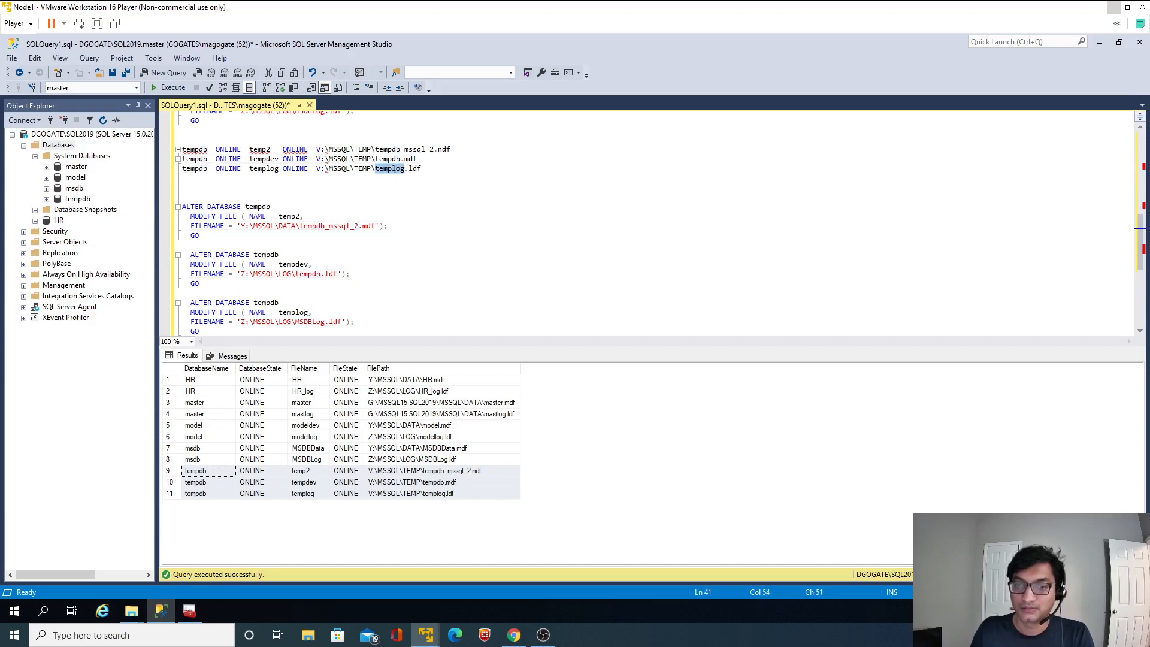
double_click(309, 321)
key(ctrl+v)
Execute only the three tempdb ALTER DATABASE statements, for temp2, tempdev and templog
scroll(659, 221, down, 1)
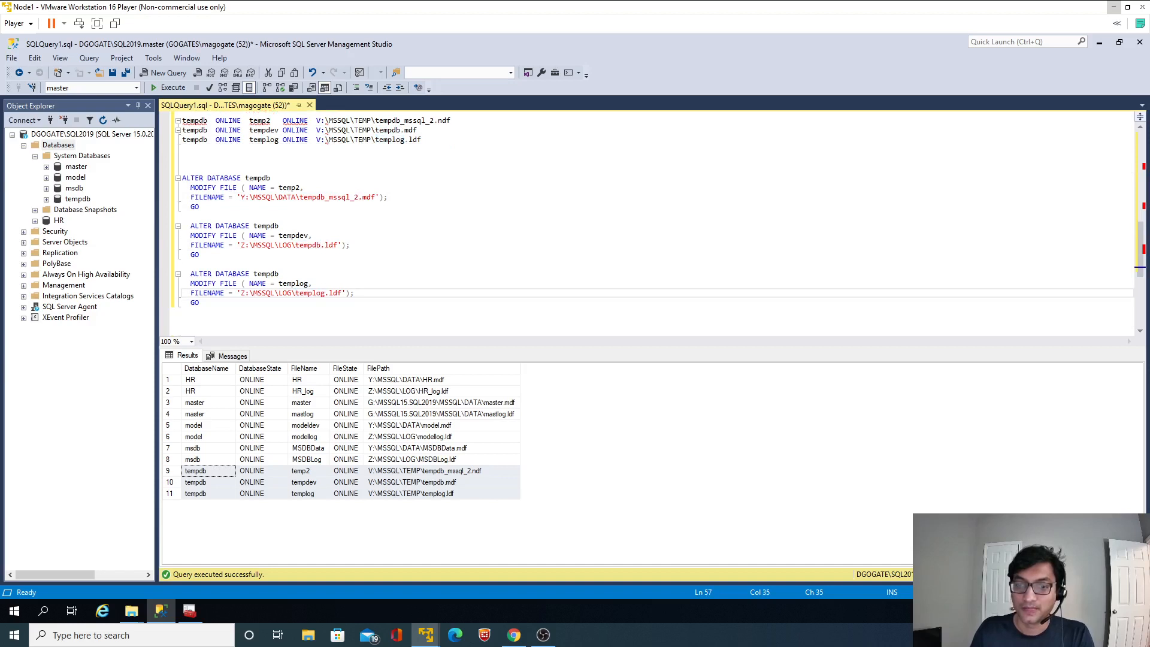
drag(206, 303, 165, 177)
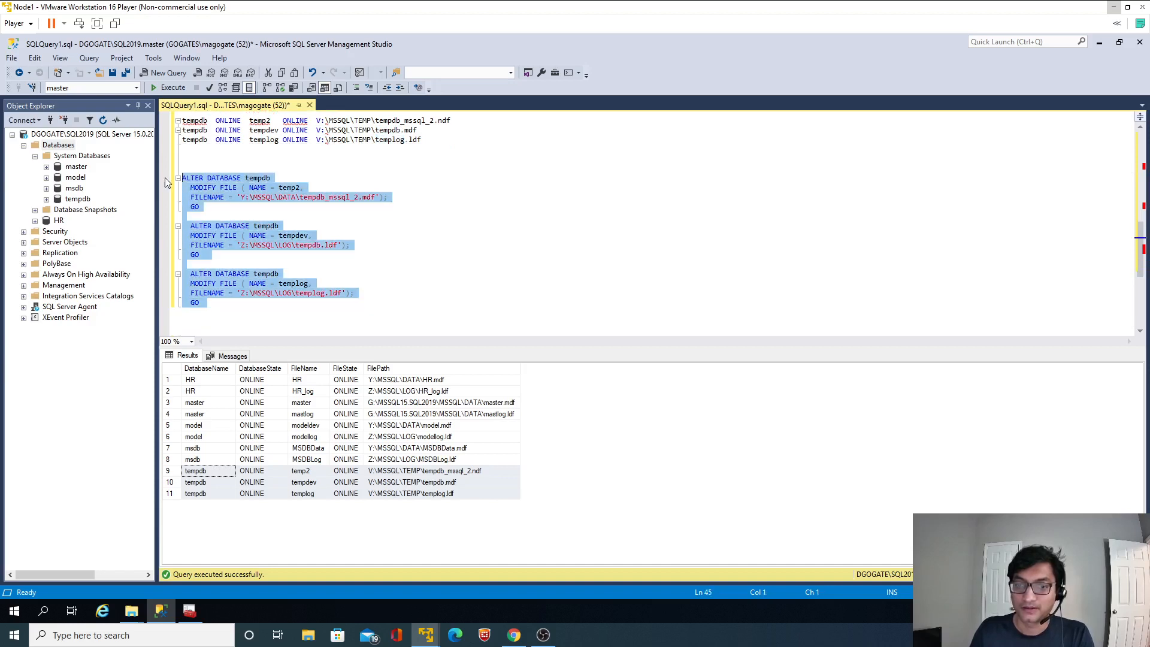
click(177, 90)
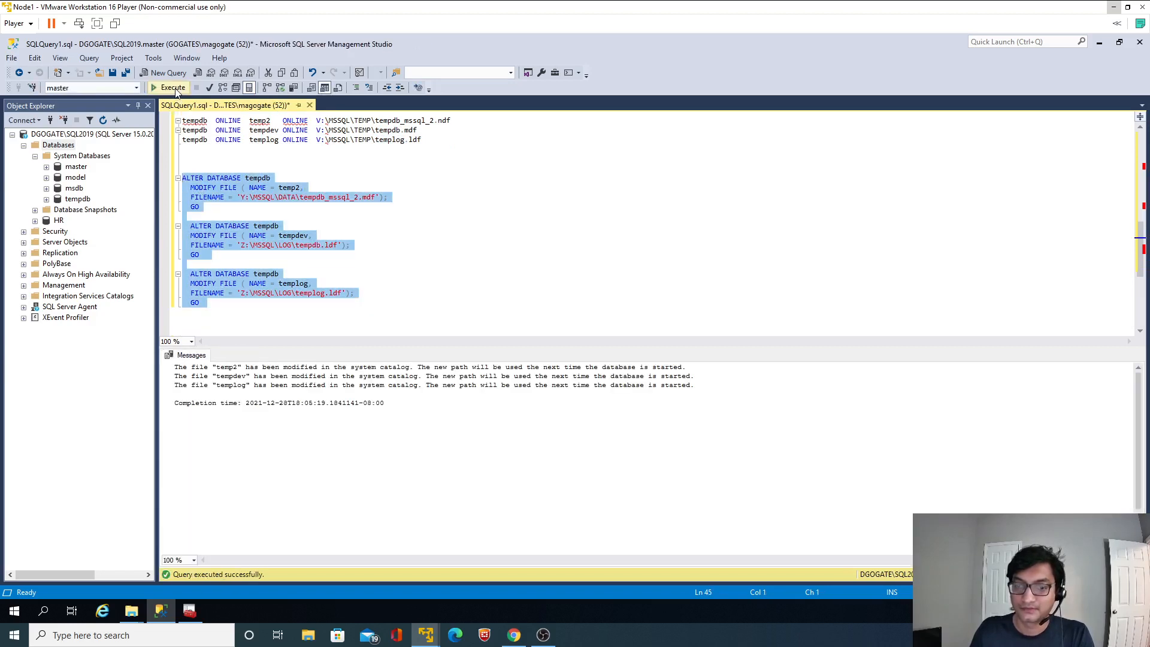
Switch to SQL Server Configuration Manager and stop the SQL Server (SQL2019) service
click(190, 610)
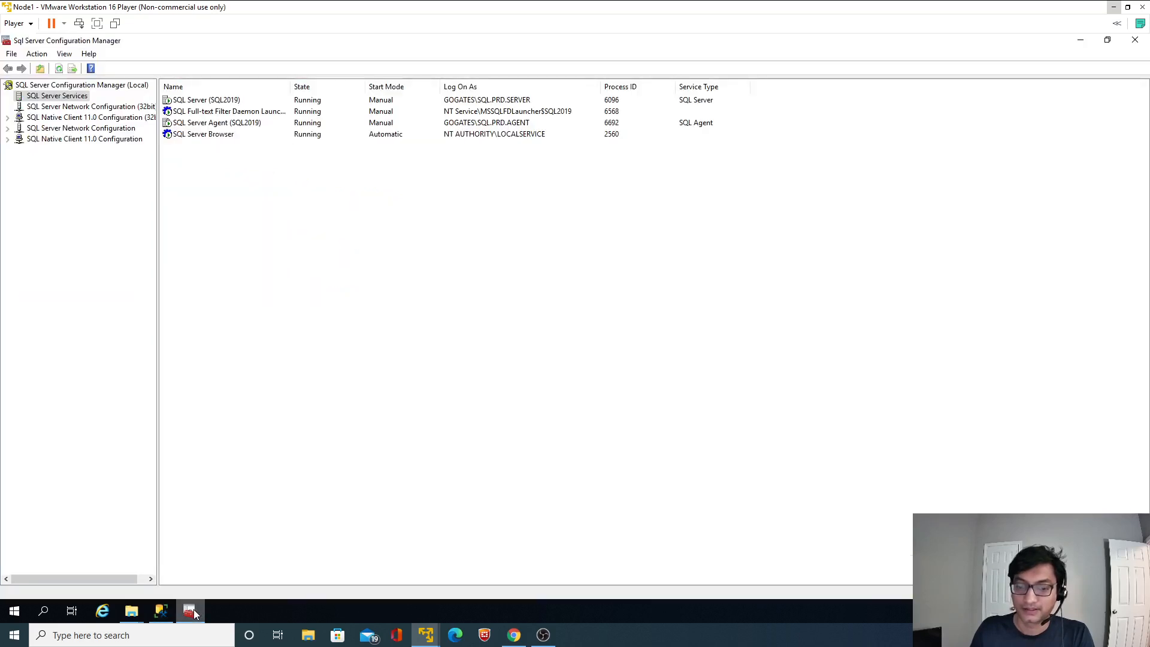
click(221, 100)
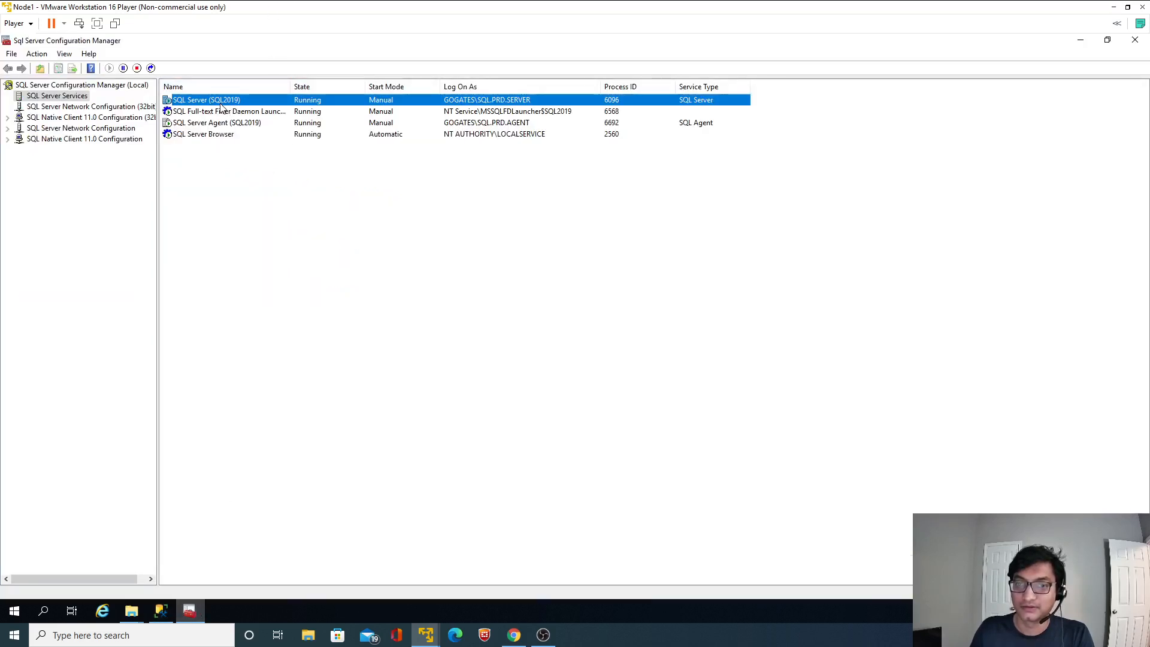
right_click(221, 102)
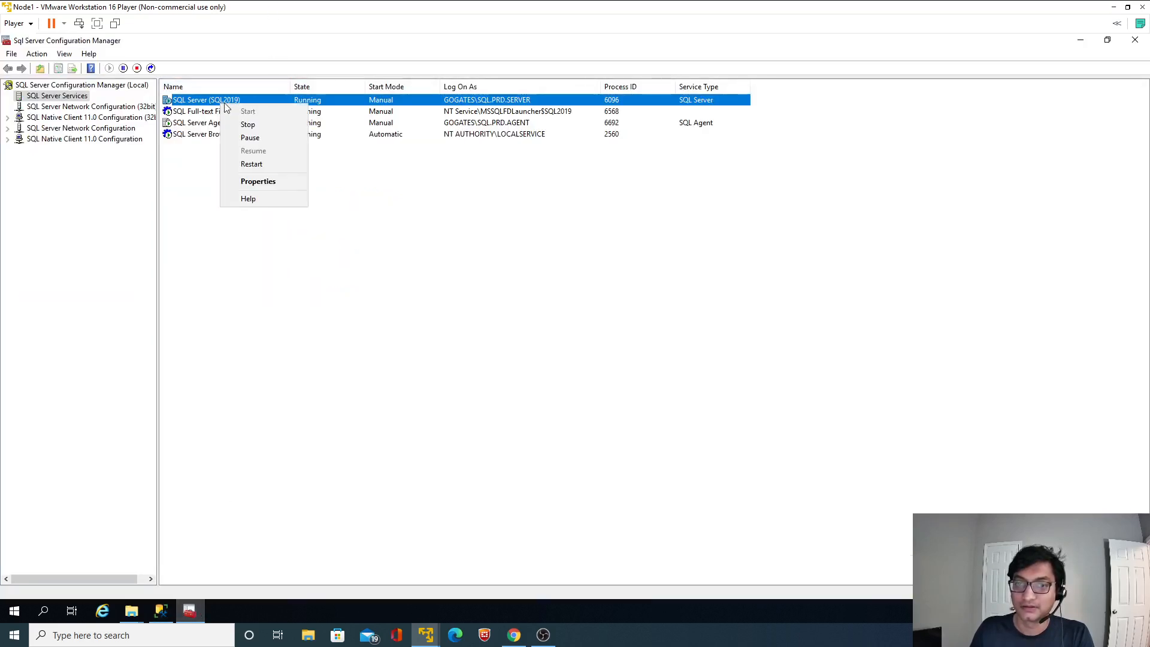
click(261, 128)
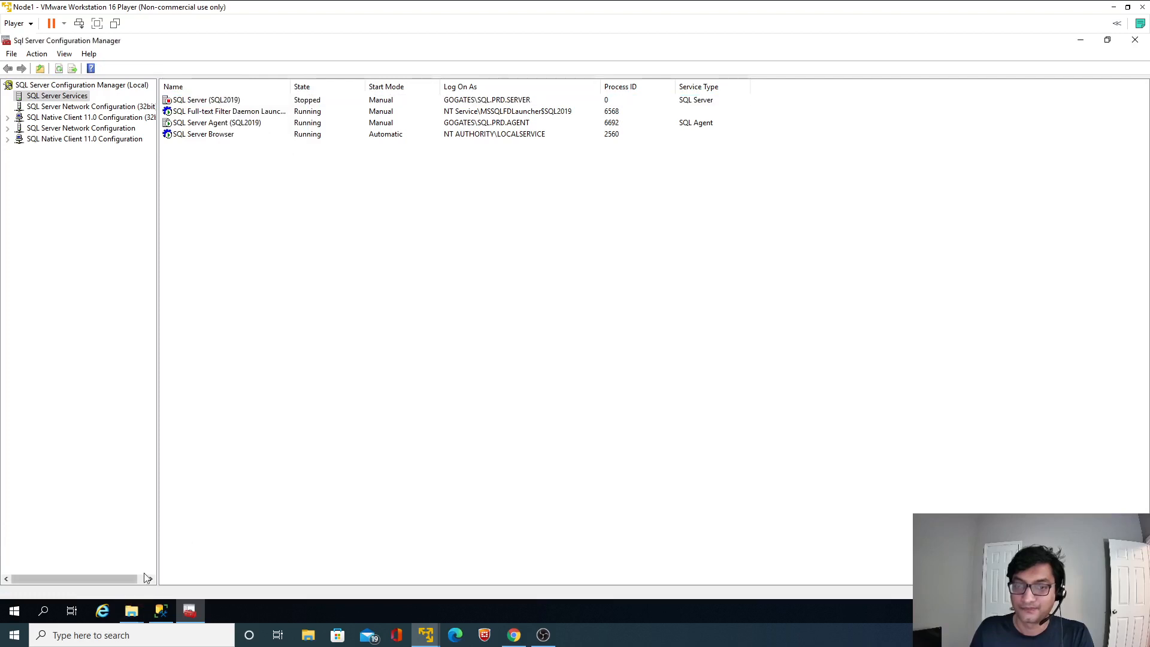
Bring both File Explorer DATA windows, for the G: and Y: drives, into view and check the tempdb script for the file locations
mouse_move(131, 611)
click(115, 579)
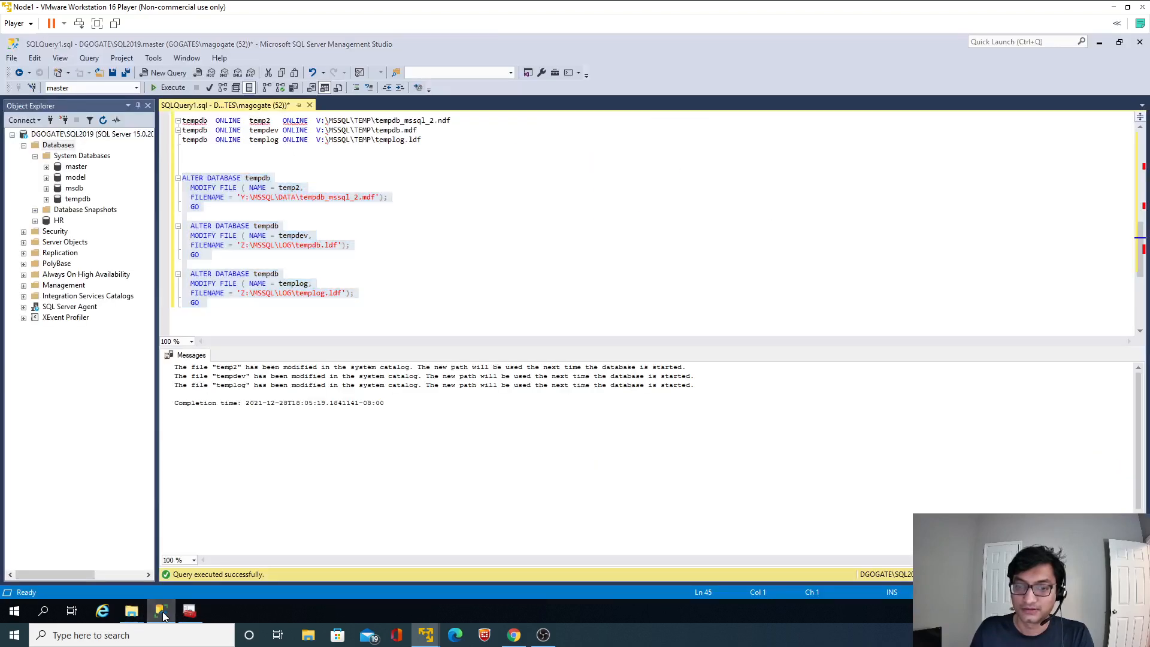
mouse_move(139, 611)
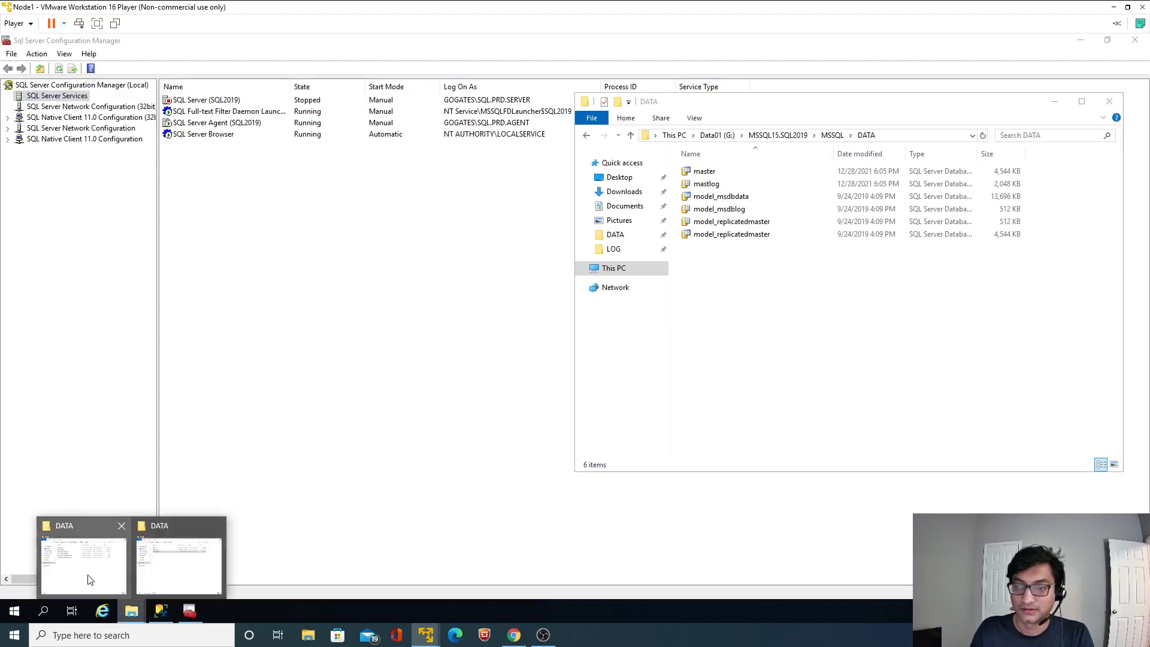
click(154, 577)
click(773, 420)
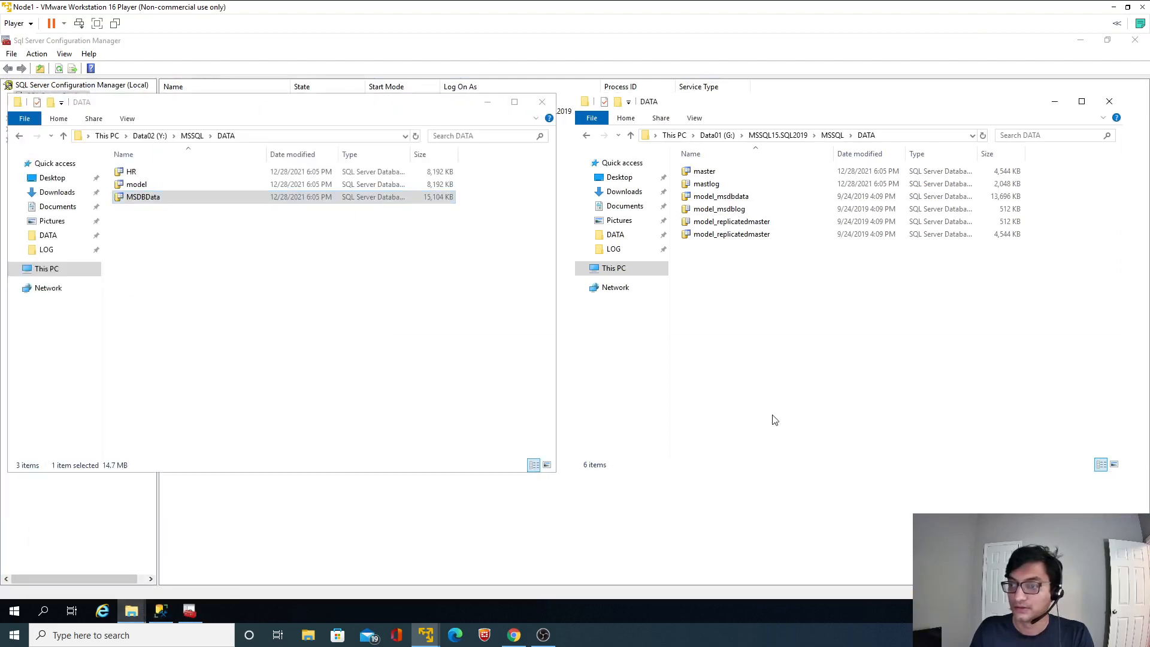
click(162, 610)
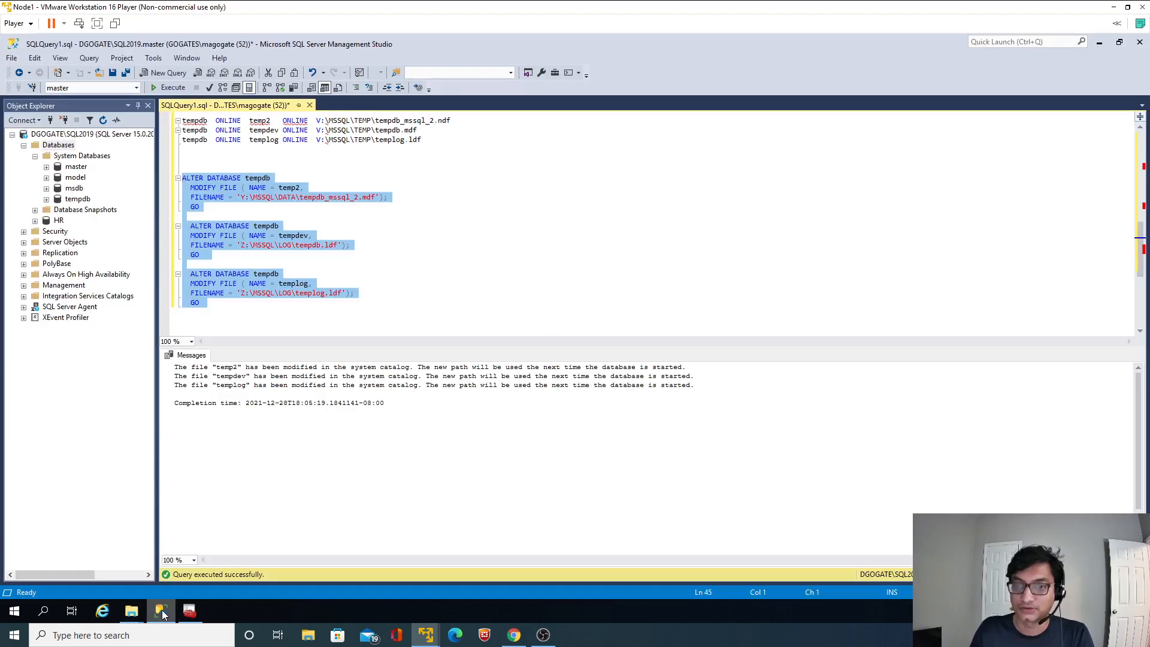
click(162, 610)
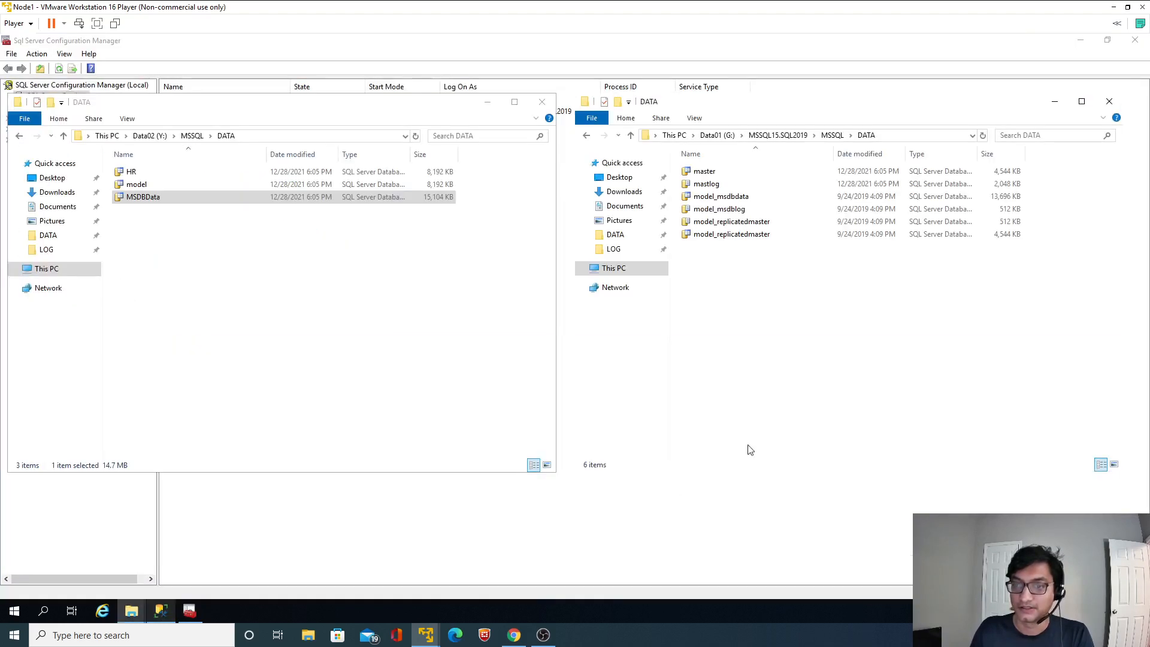
Open the V:\MSSQL\TEMP folder in the File Explorer window that shows the G: drive's DATA folder
click(614, 268)
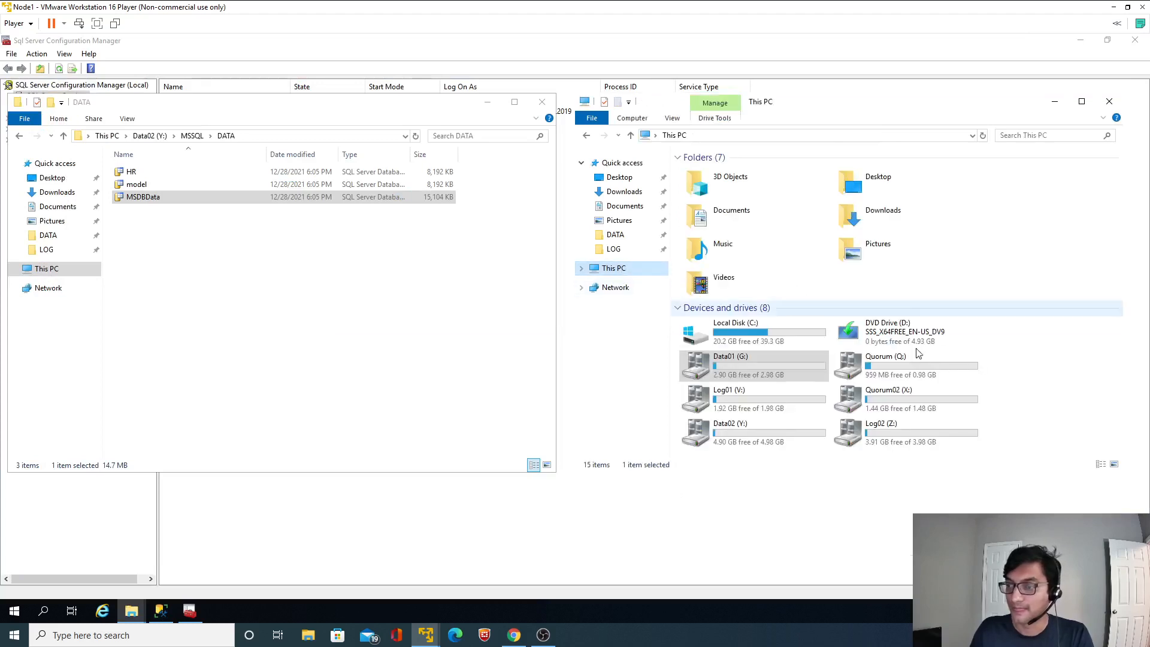
double_click(737, 398)
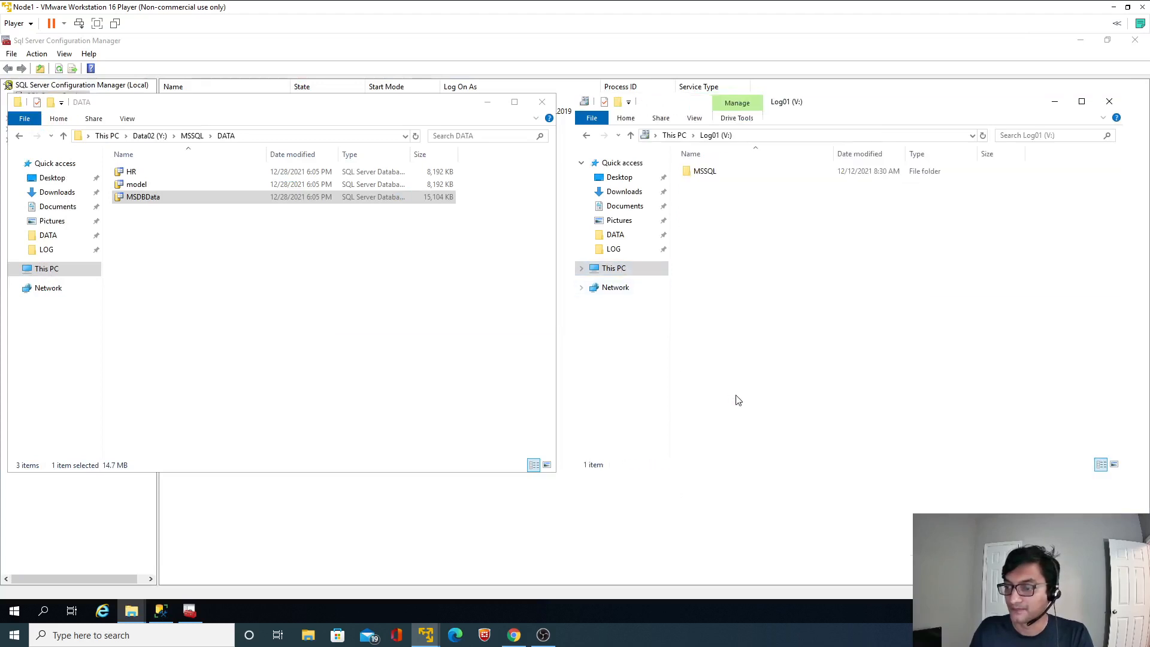
double_click(705, 172)
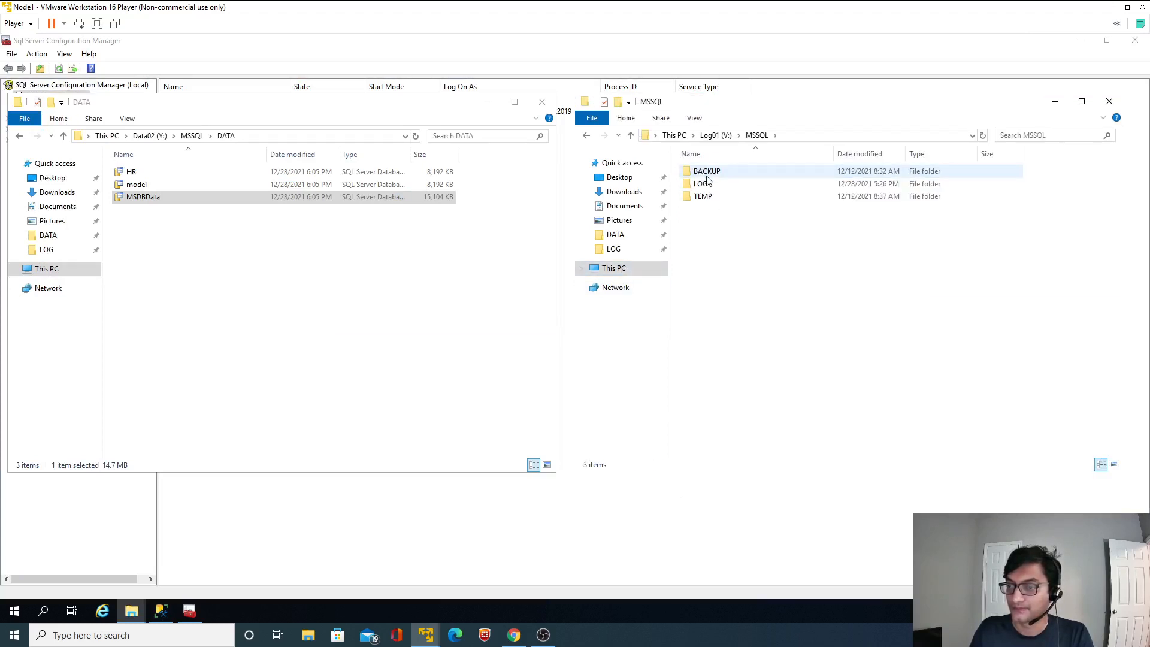
double_click(706, 197)
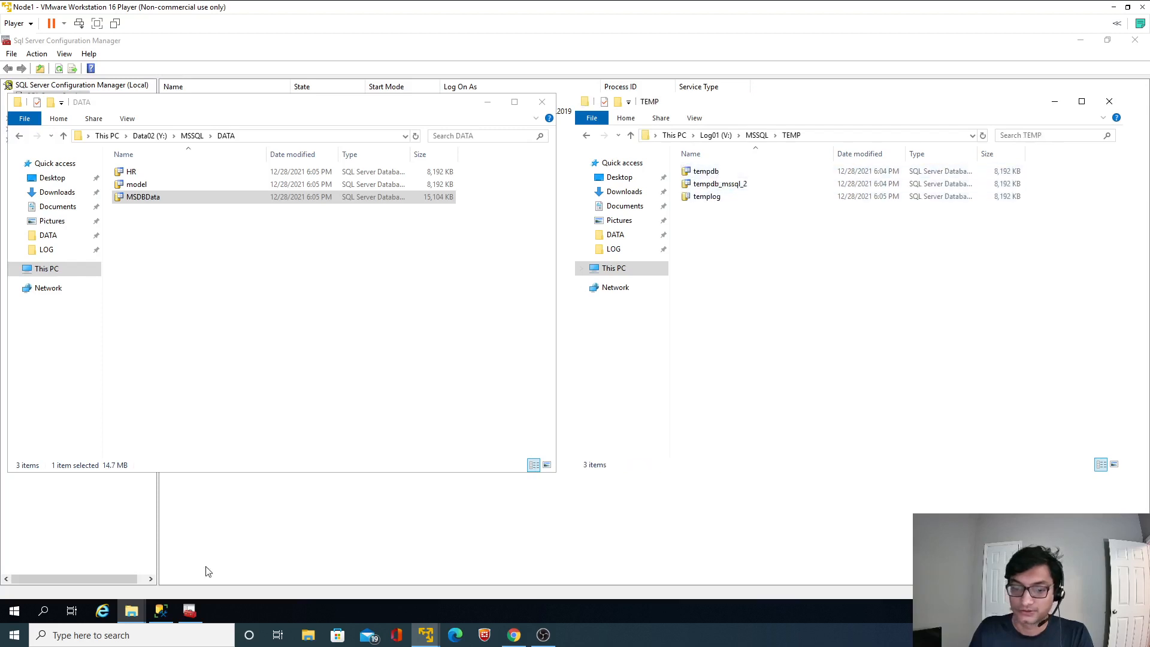
Compare the tempdb files in the TEMP folder with the paths in the script, widening the Type column to read the file types
click(165, 611)
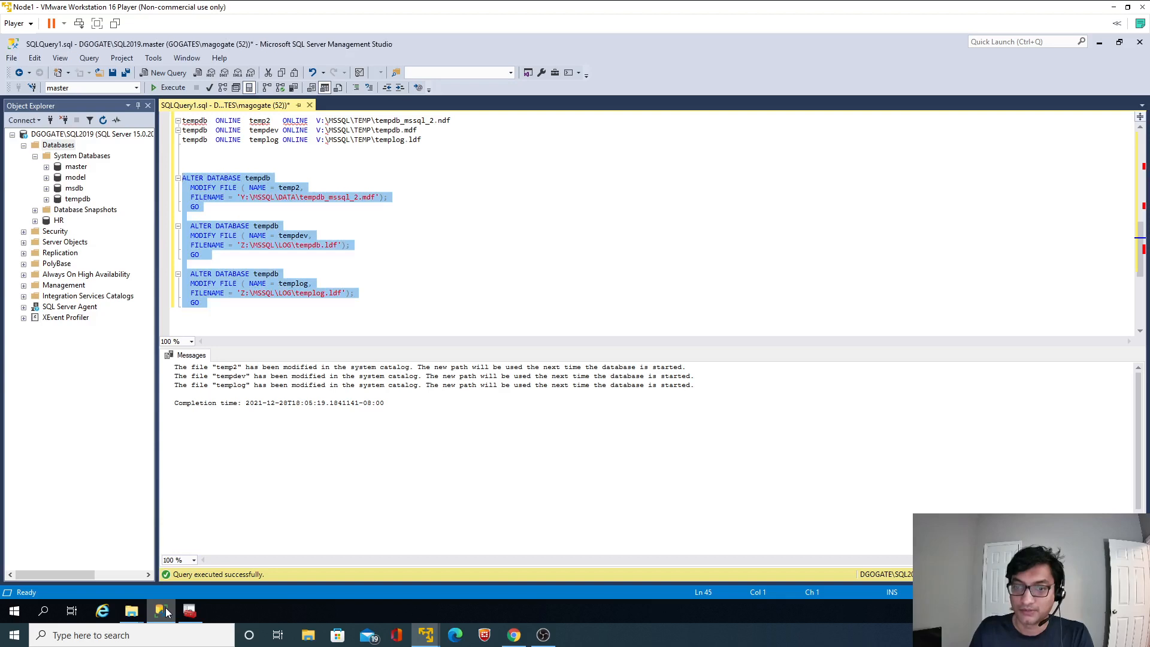
click(161, 610)
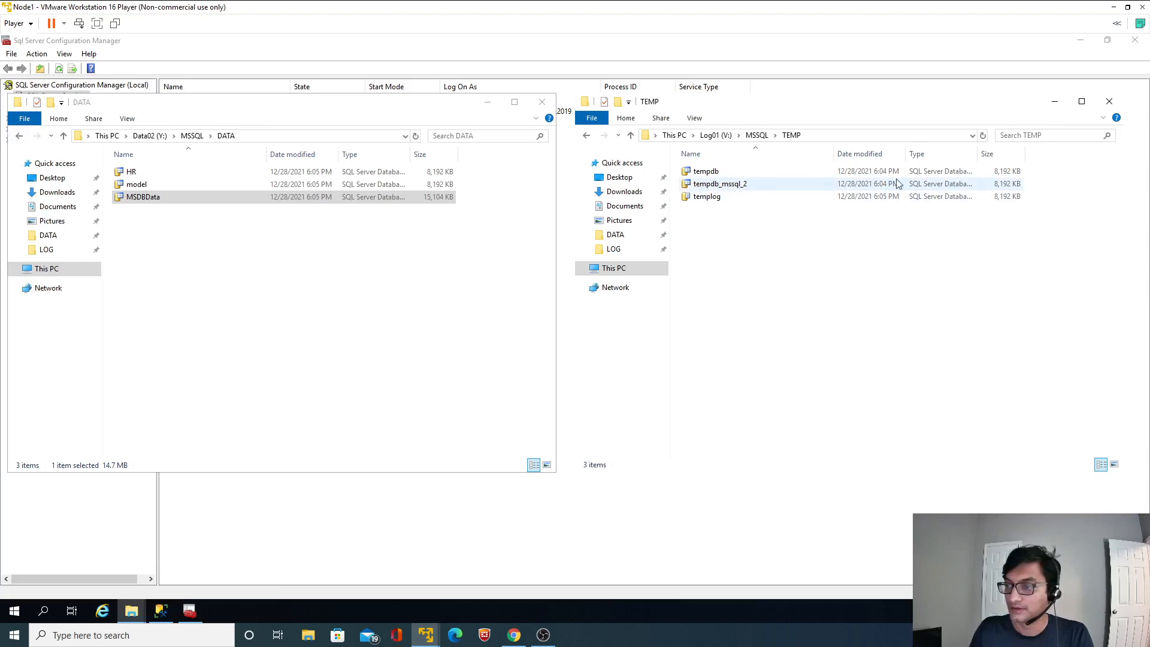
drag(976, 151, 1002, 151)
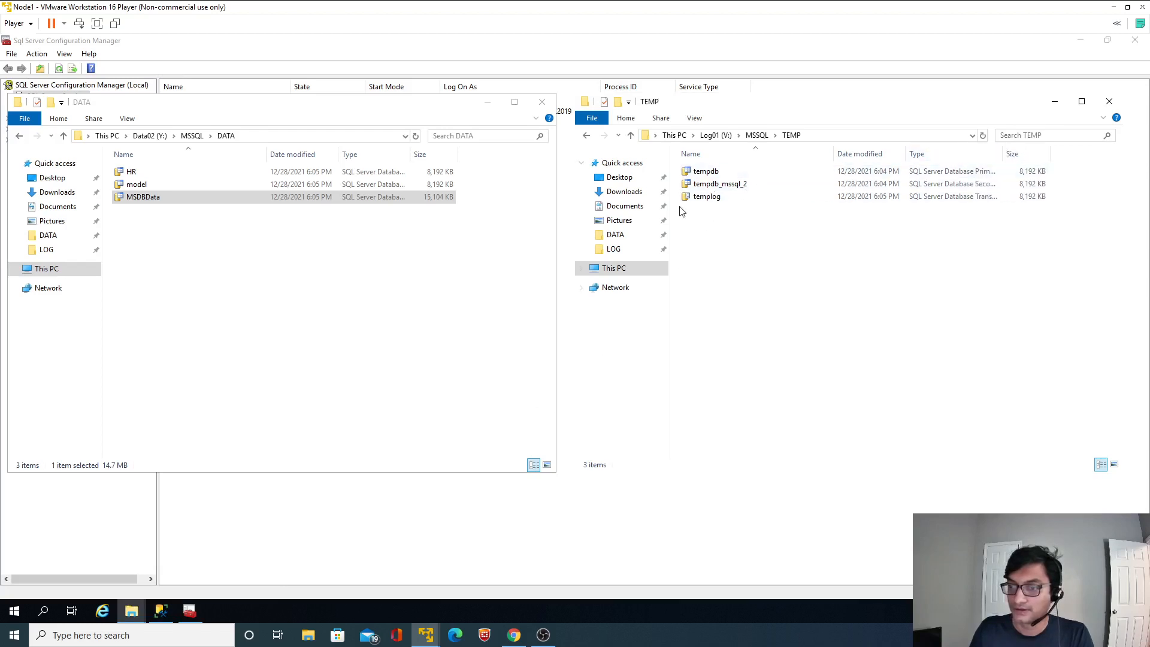
click(161, 620)
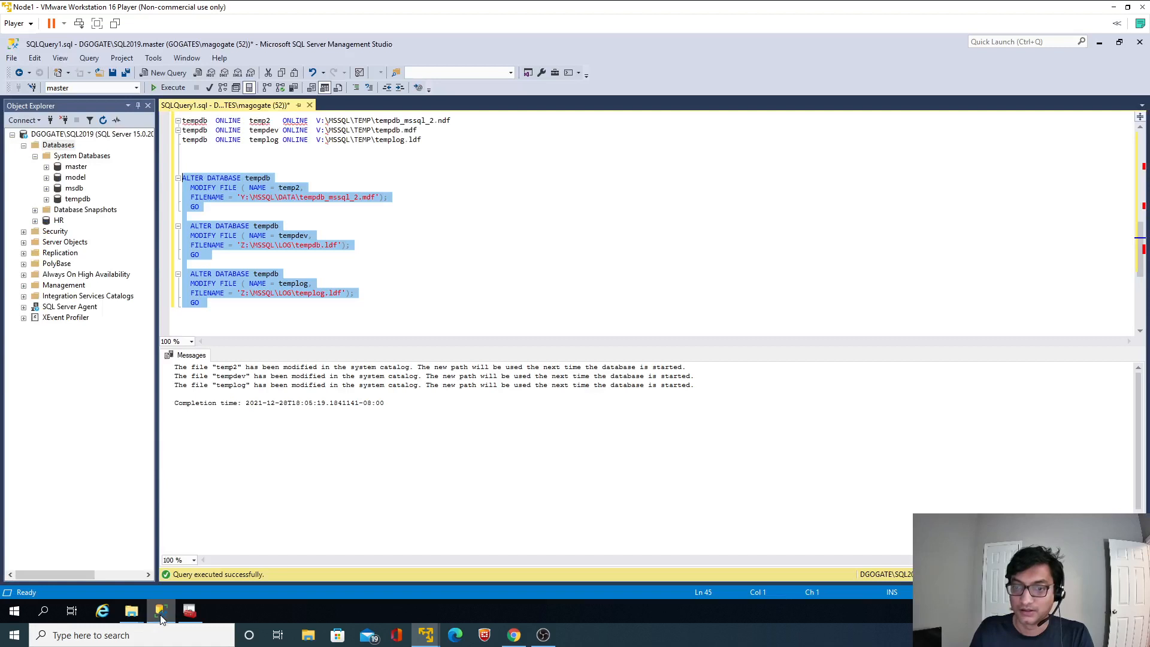
click(161, 620)
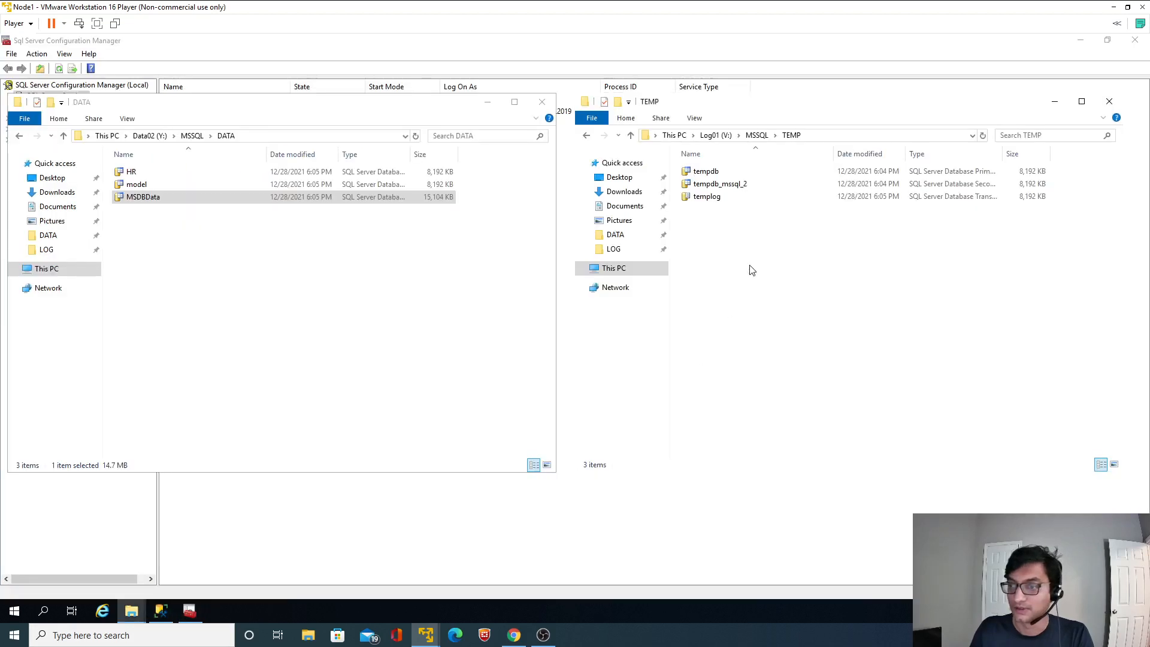
Move tempdb_mssql_2 from V:\MSSQL\TEMP to Y:\MSSQL\DATA, granting the administrator permission
click(720, 184)
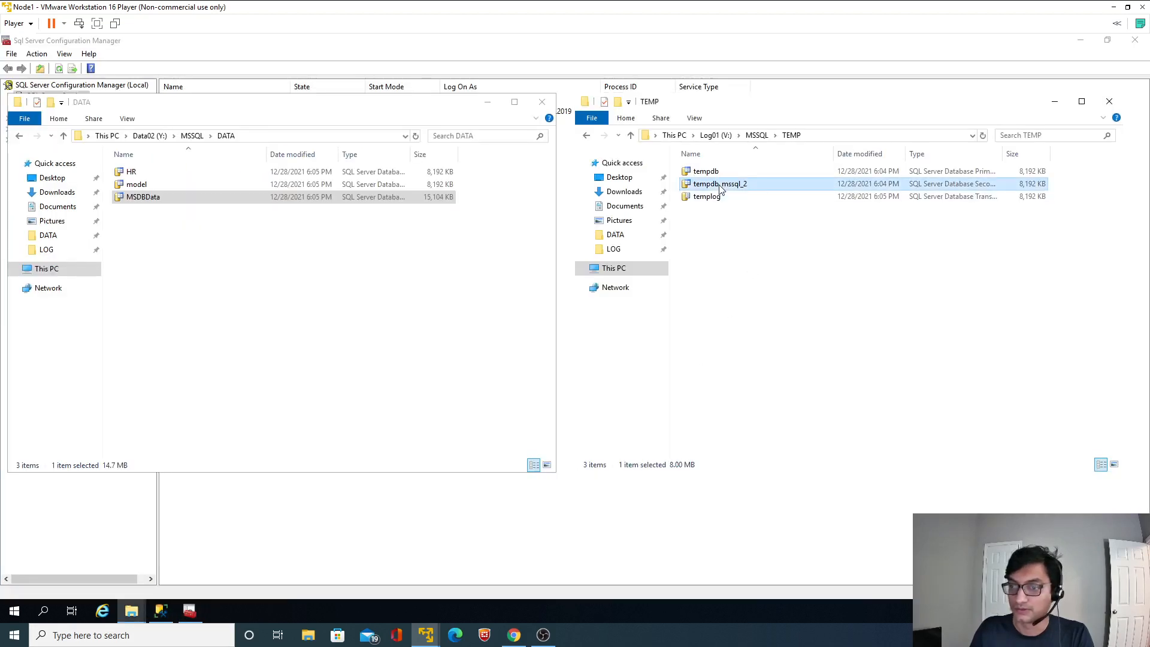
click(287, 290)
key(ctrl+v)
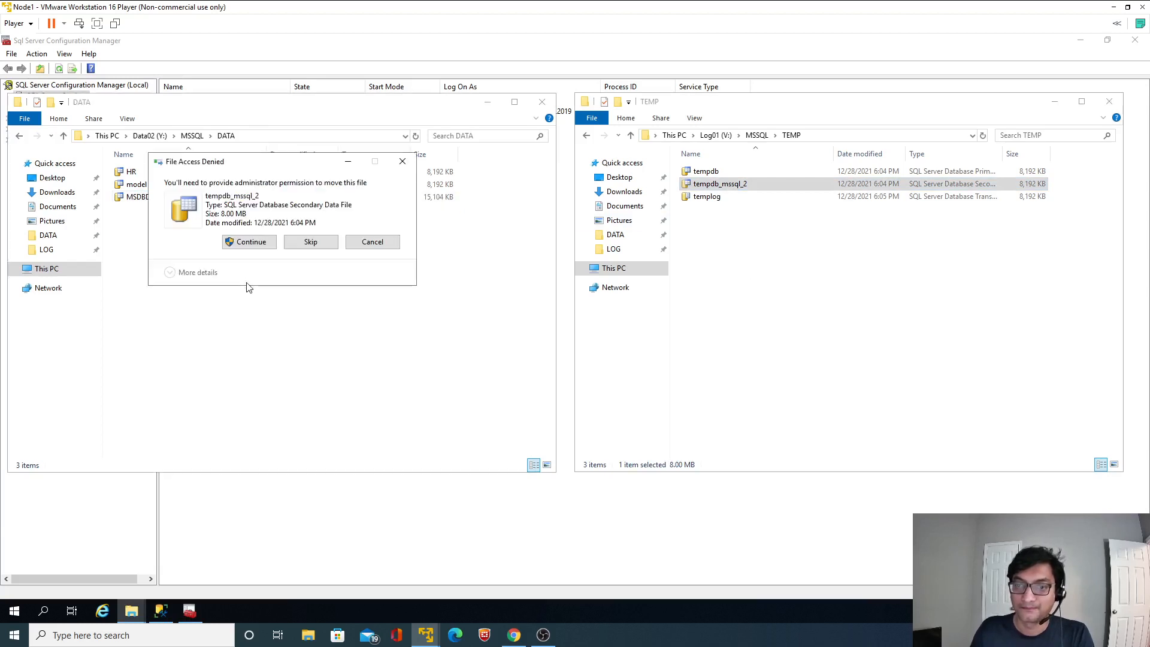
click(251, 242)
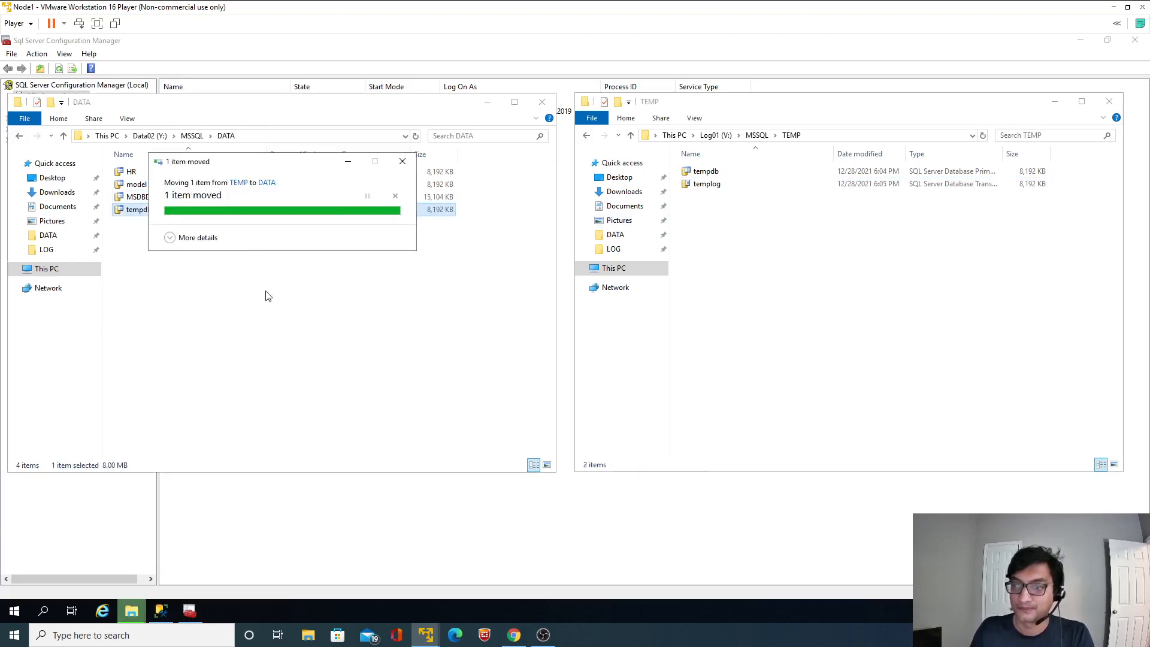
Move the tempdb and templog files from V:\MSSQL\TEMP to Z:\MSSQL\LOG, granting administrator permission for each
click(107, 135)
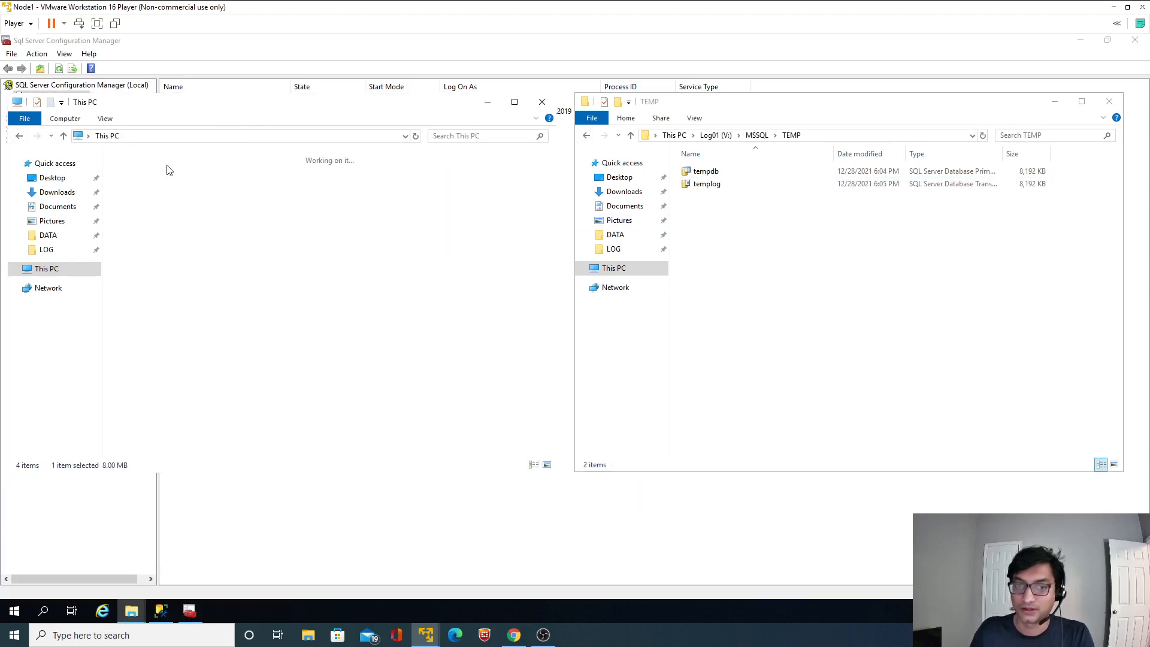
double_click(331, 433)
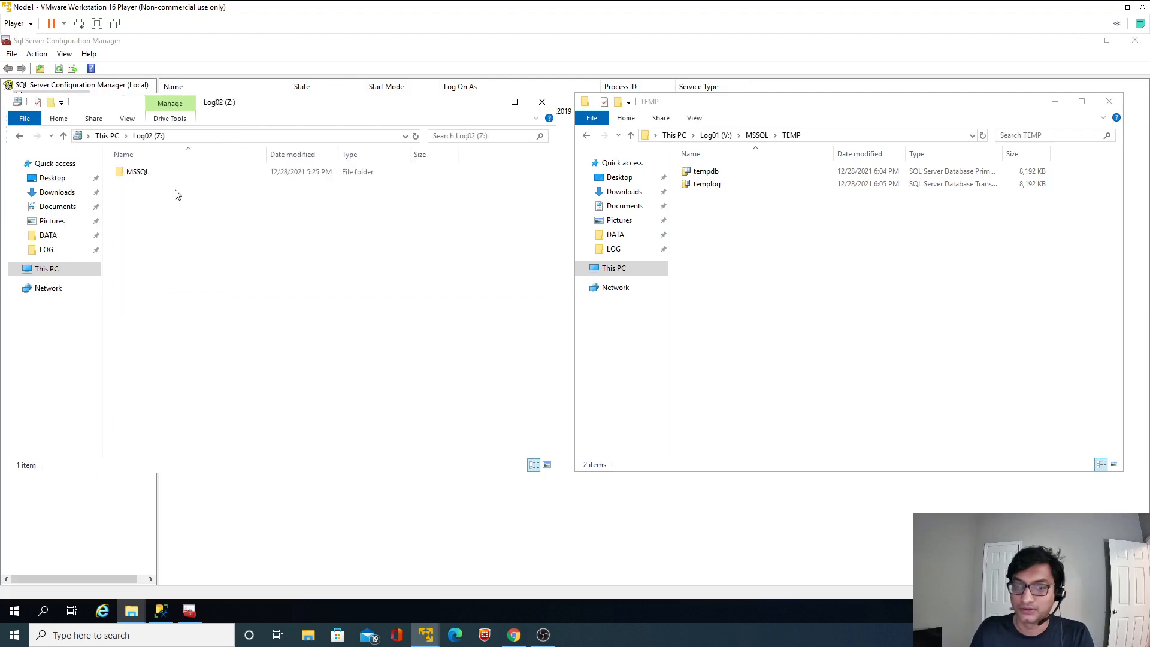
double_click(137, 174)
double_click(141, 174)
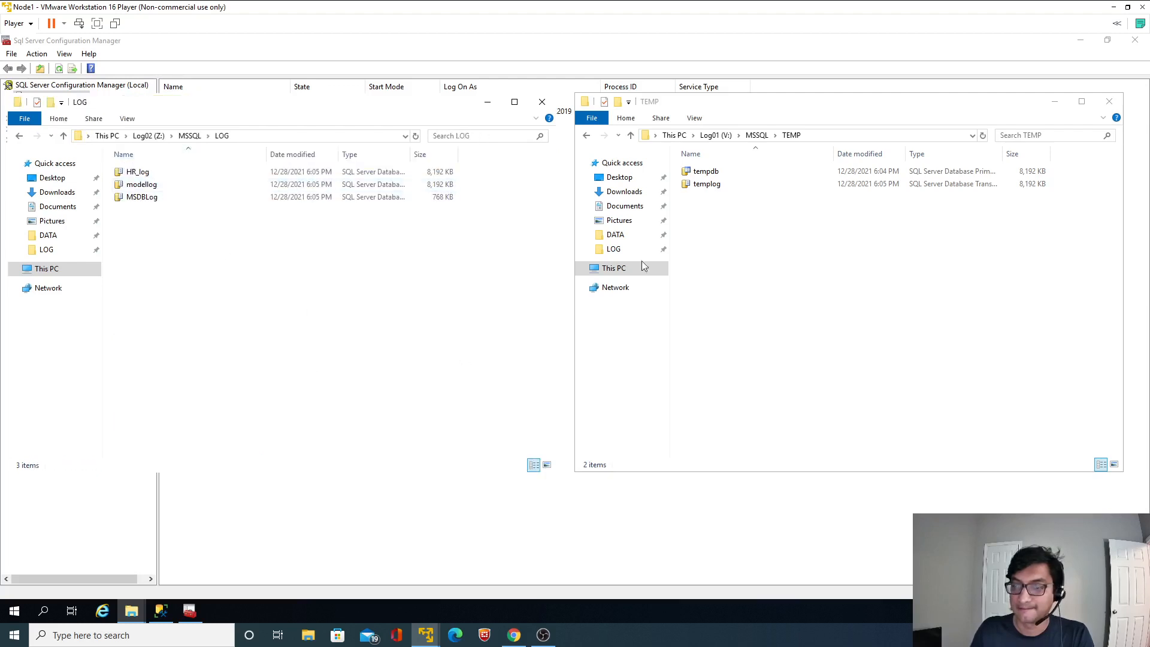
click(719, 246)
key(ctrl+a)
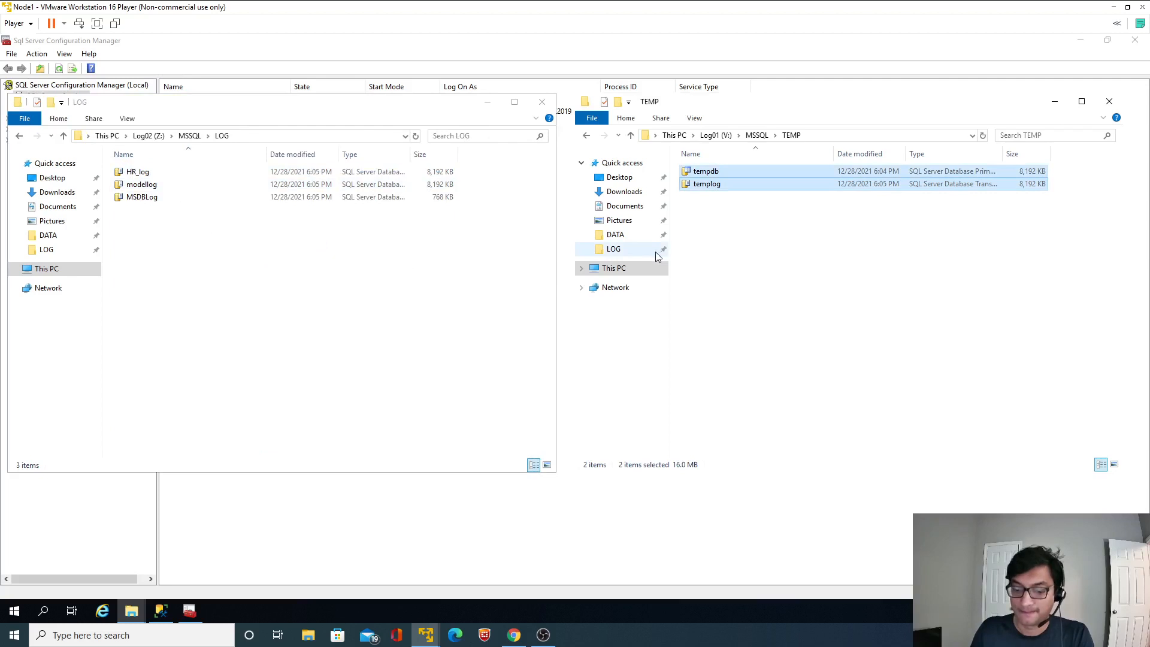
click(339, 328)
key(ctrl+v)
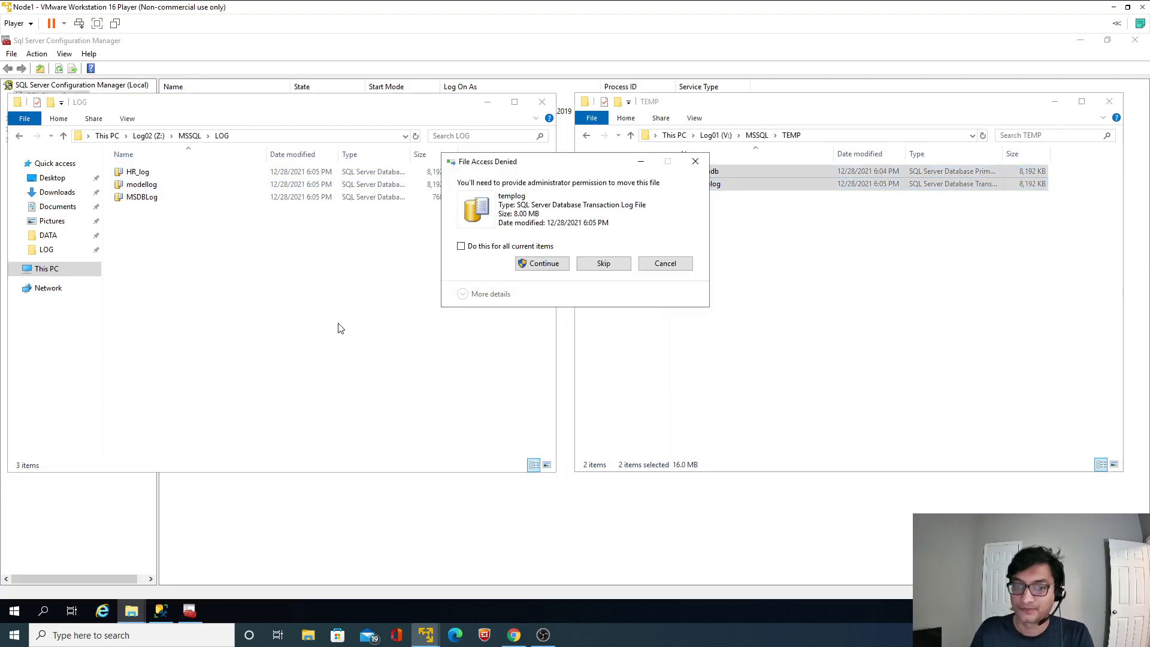
click(533, 266)
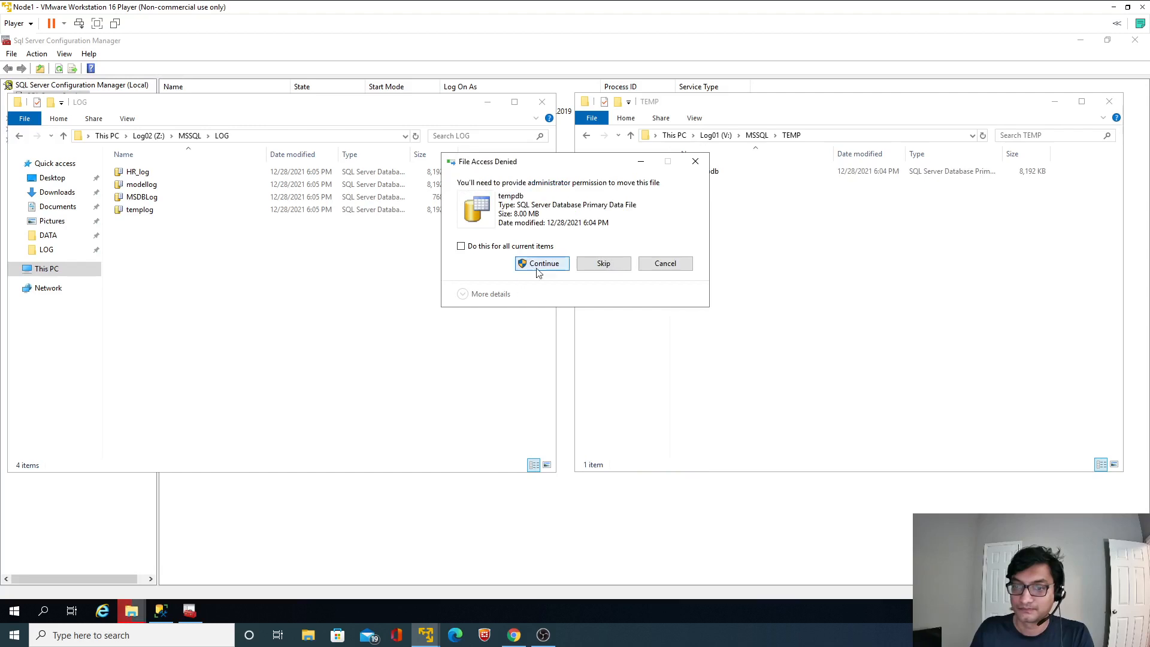
click(539, 266)
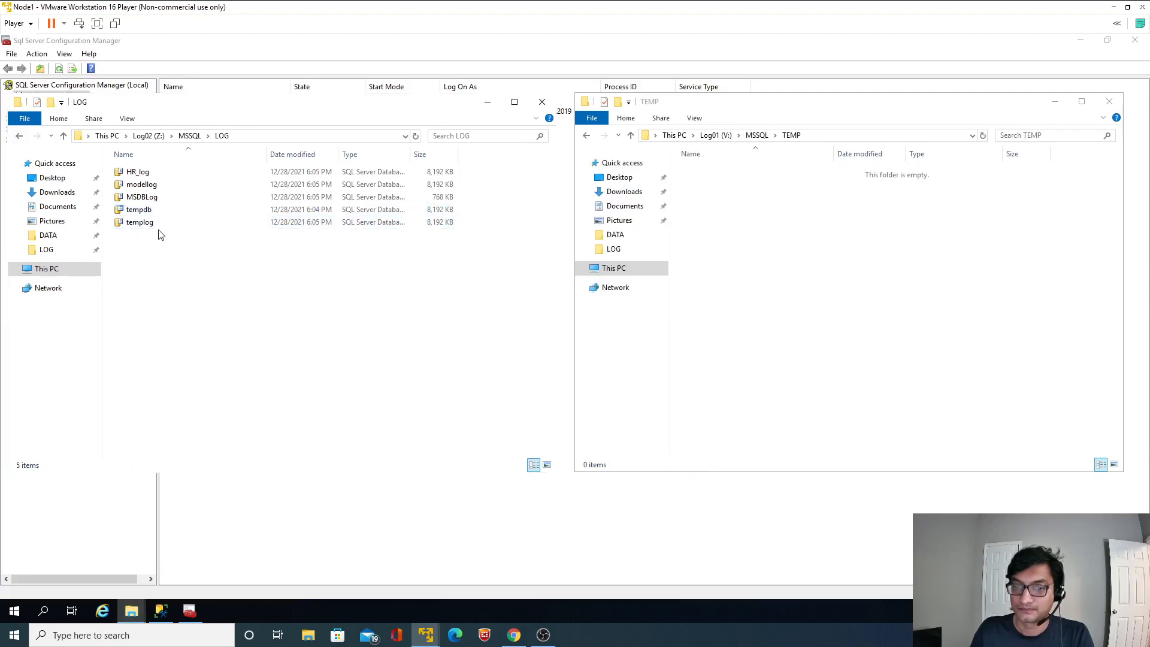
Check the security permissions of the moved templog file in its properties, leaving them unedited
right_click(142, 224)
click(169, 368)
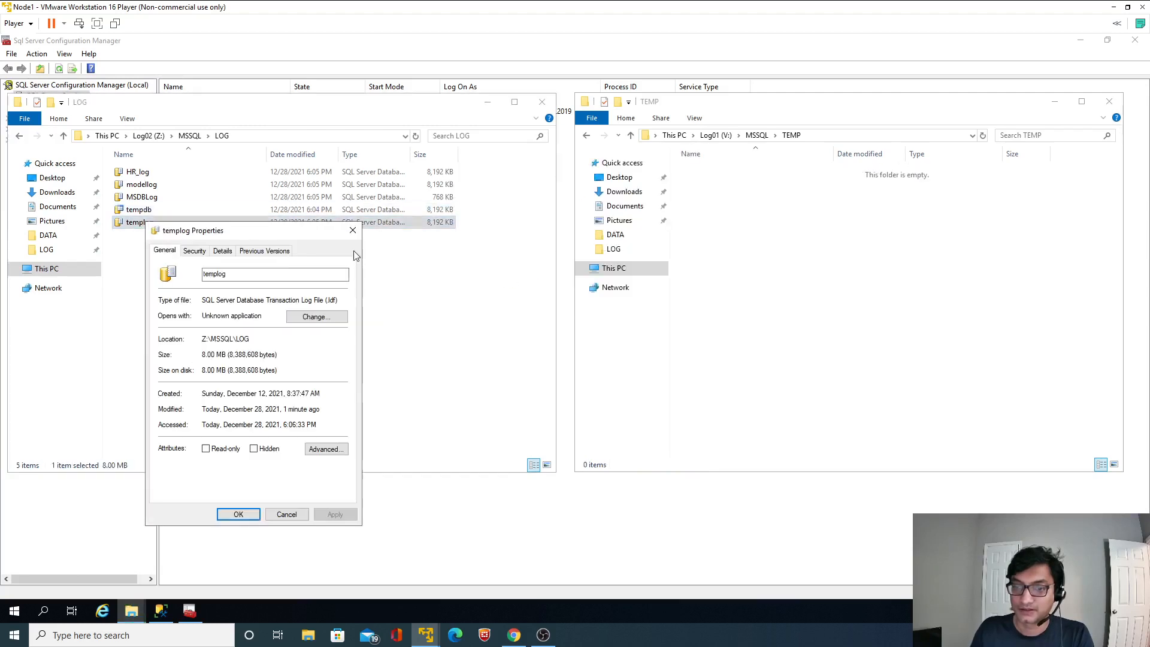
click(195, 251)
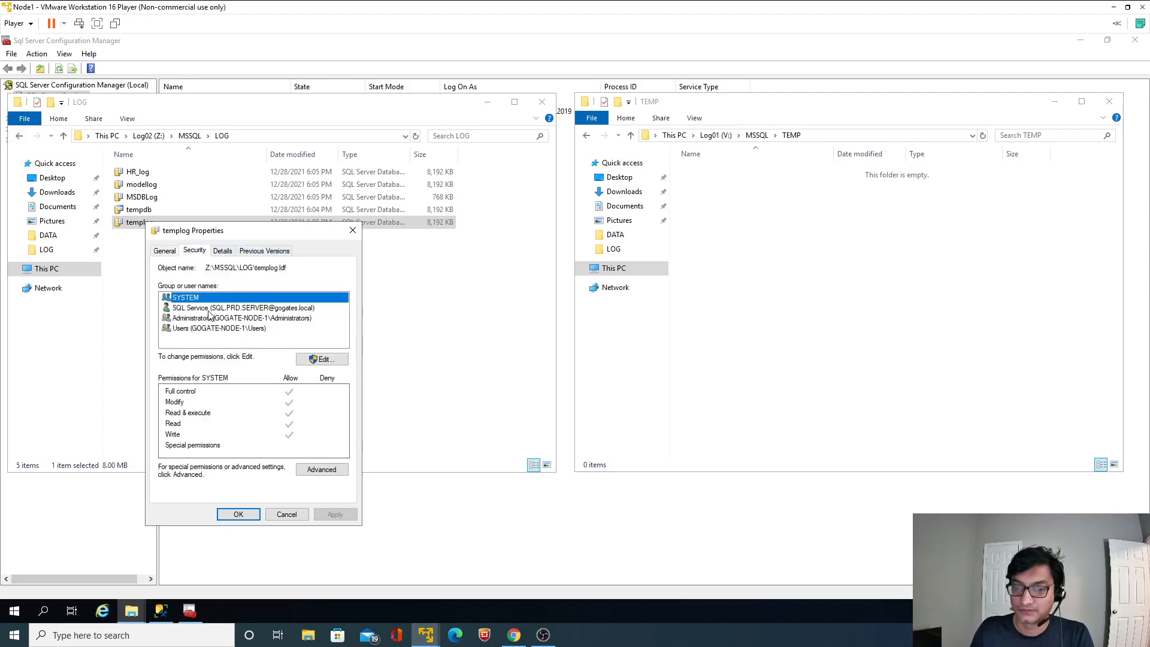
click(301, 514)
Return to SQL Server Configuration Manager and start the SQL Server (SQL2019) service
click(382, 518)
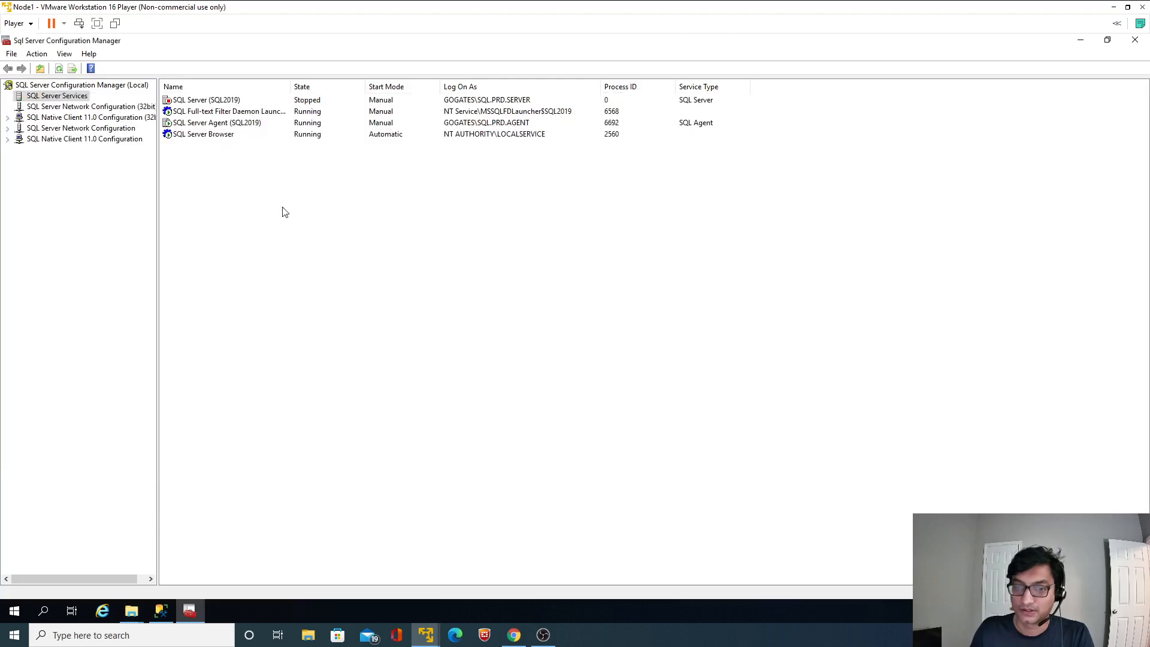
right_click(226, 105)
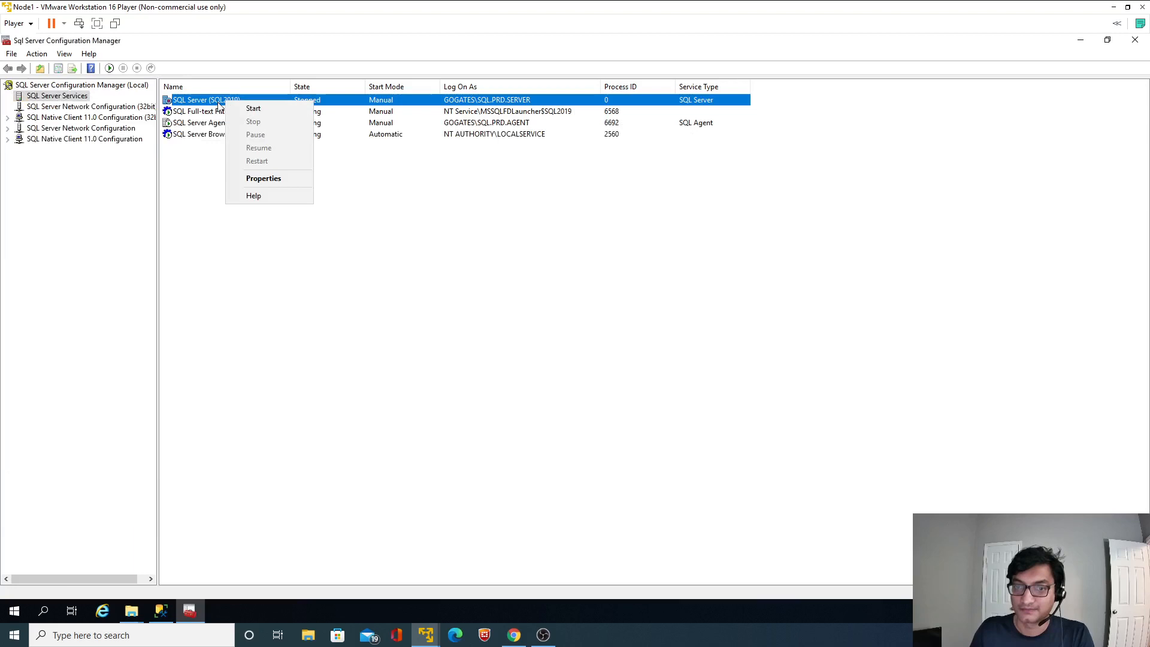
click(248, 109)
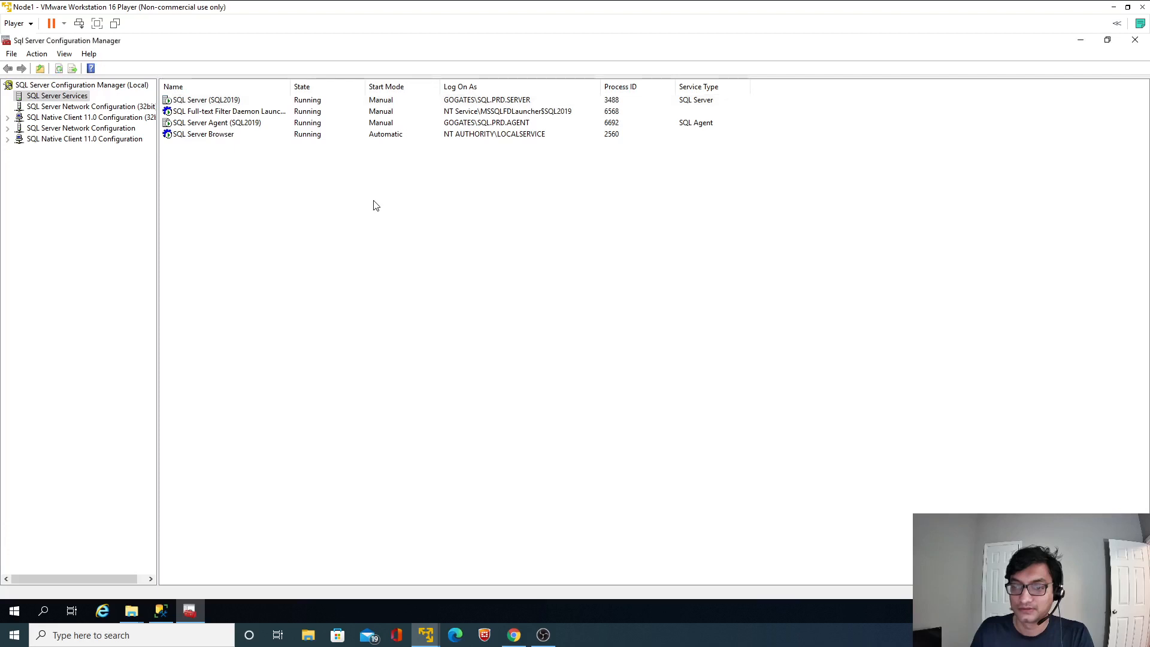
Switch to SQL Server Management Studio, refresh the Databases node and expand System Databases to check the databases
click(159, 612)
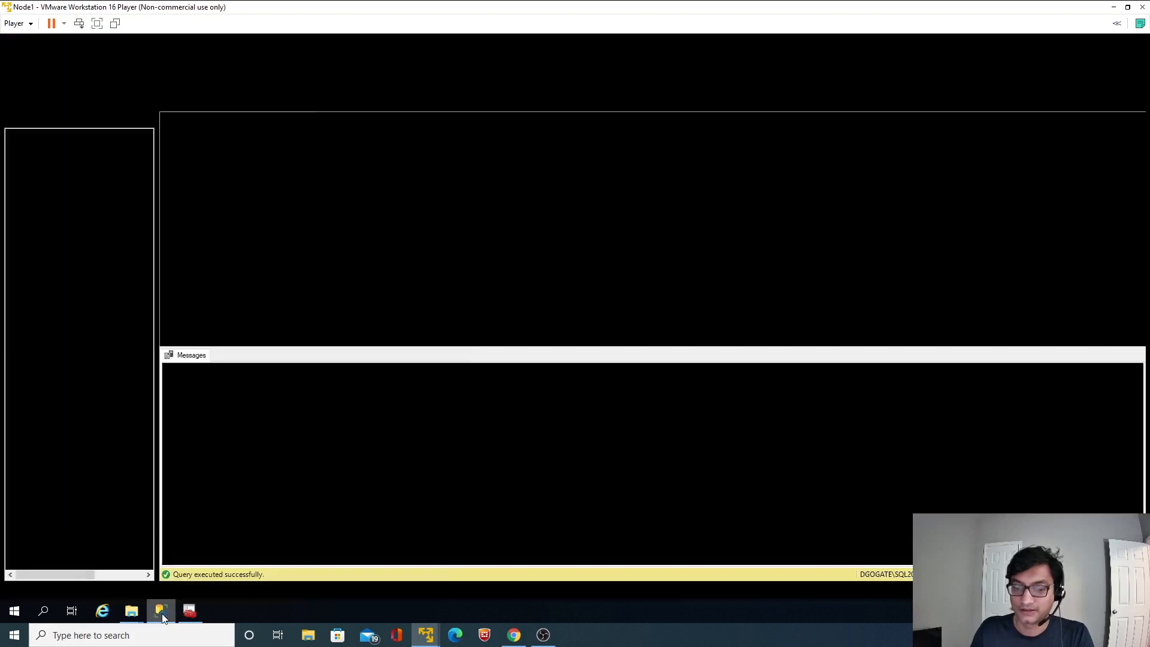
right_click(68, 148)
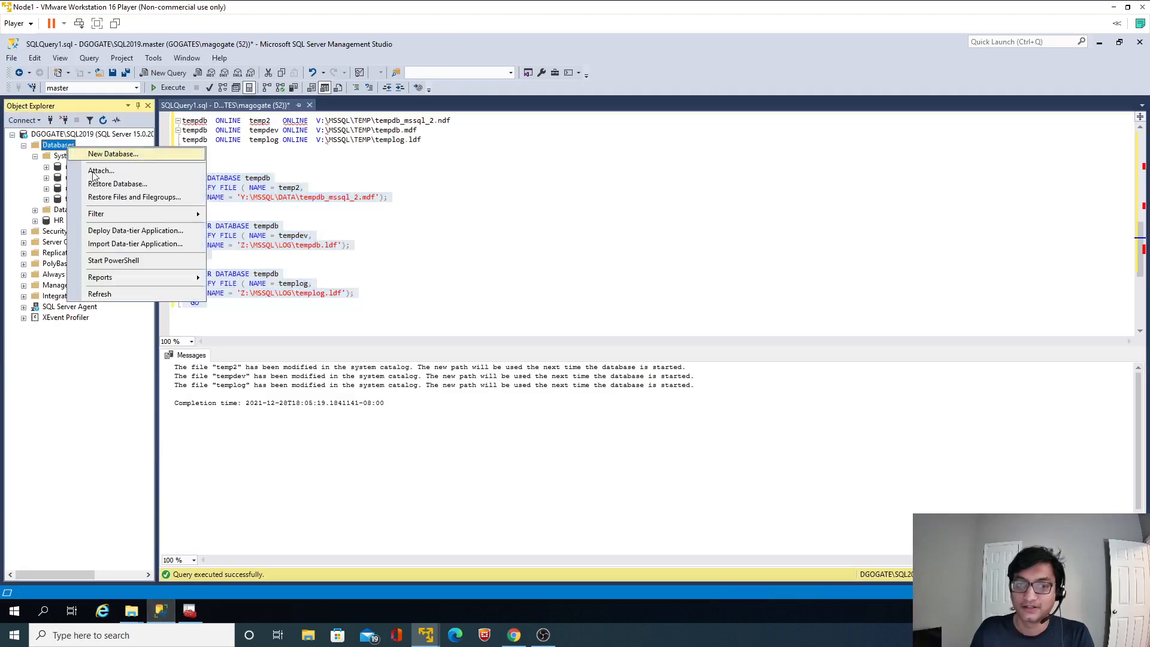
click(100, 293)
click(35, 156)
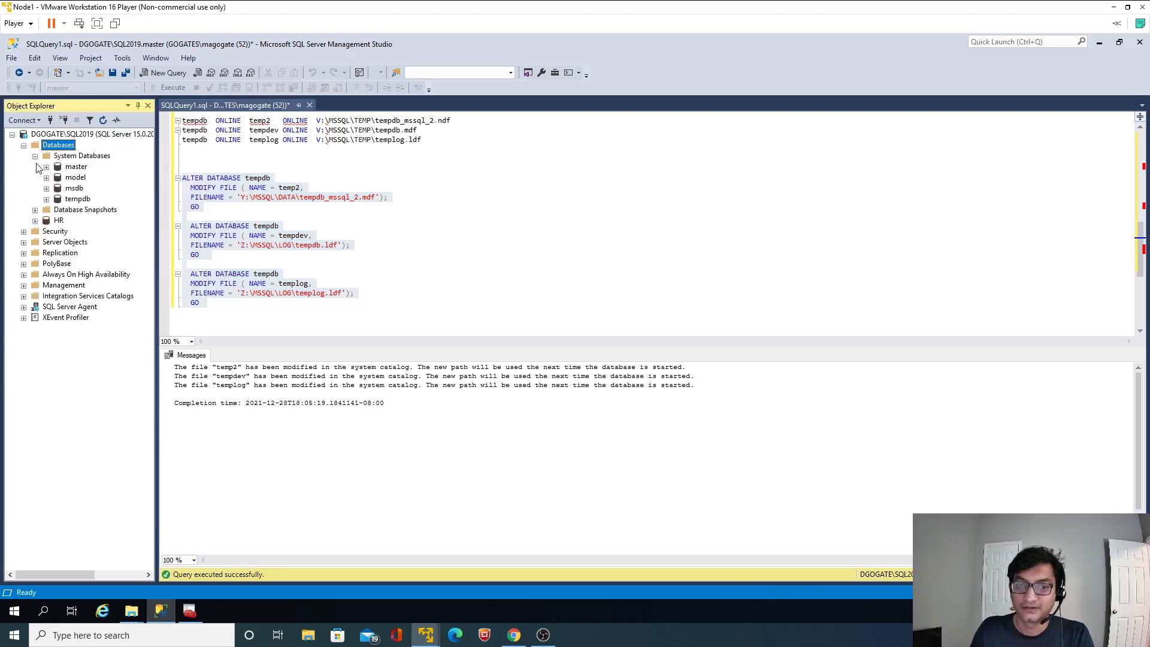
Run only the SELECT query on sys.master_files to check every database's file paths, and highlight the two master rows in the results
click(183, 168)
scroll(419, 228, up, 4)
scroll(653, 221, up, 3)
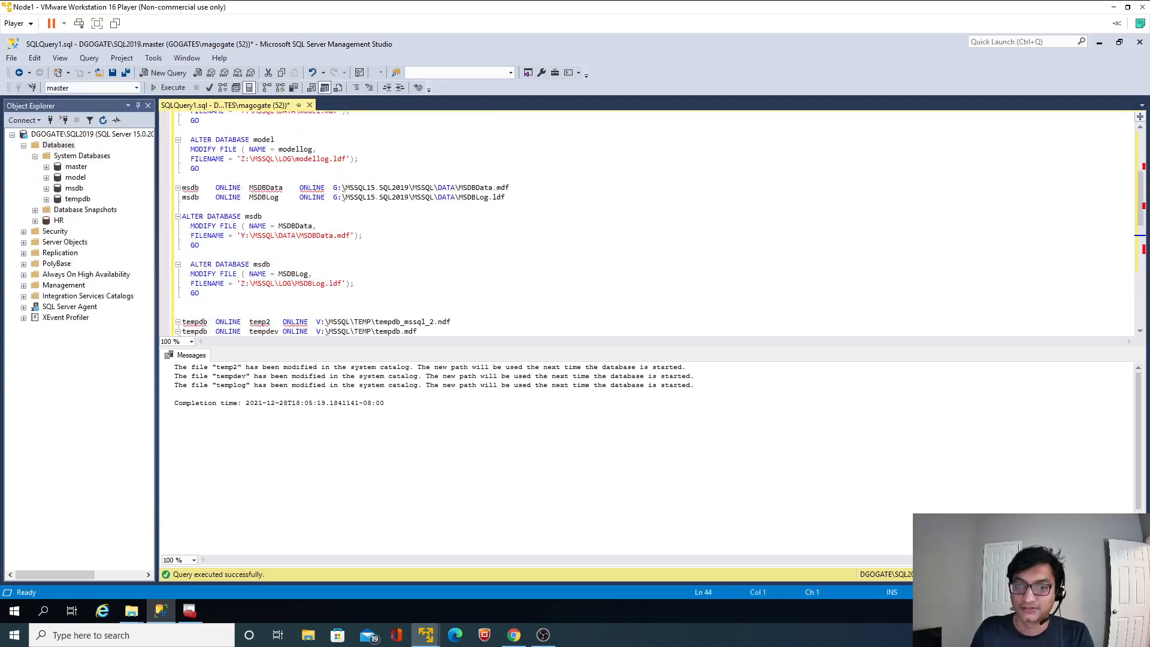
scroll(653, 221, up, 5)
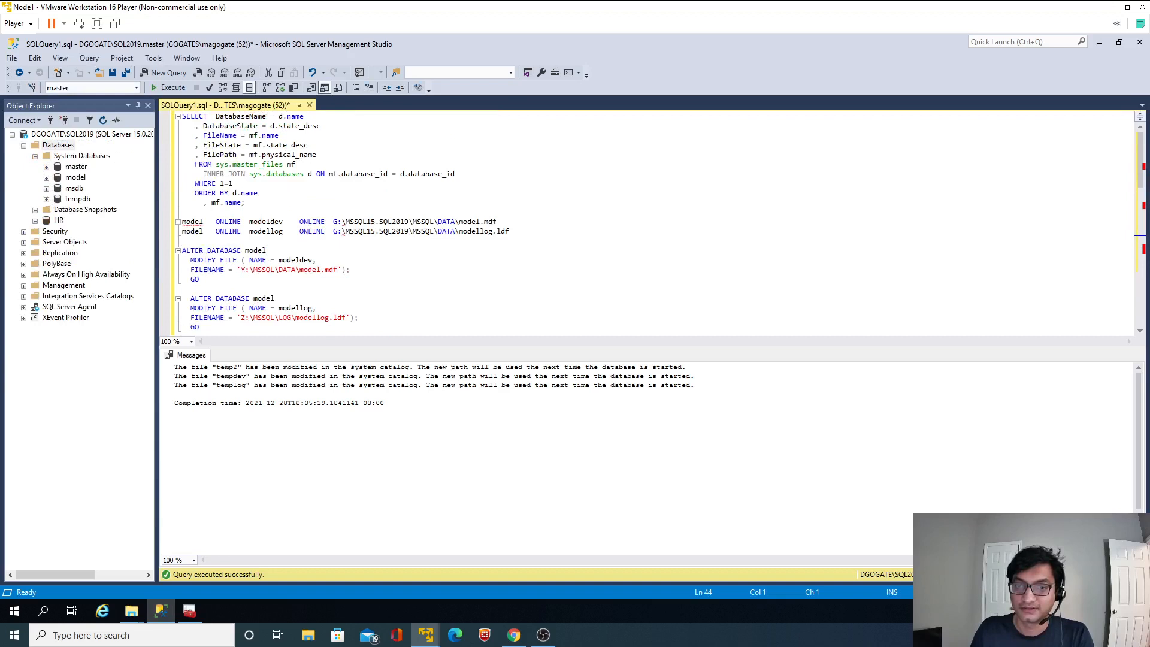
drag(244, 202, 182, 117)
key(F5)
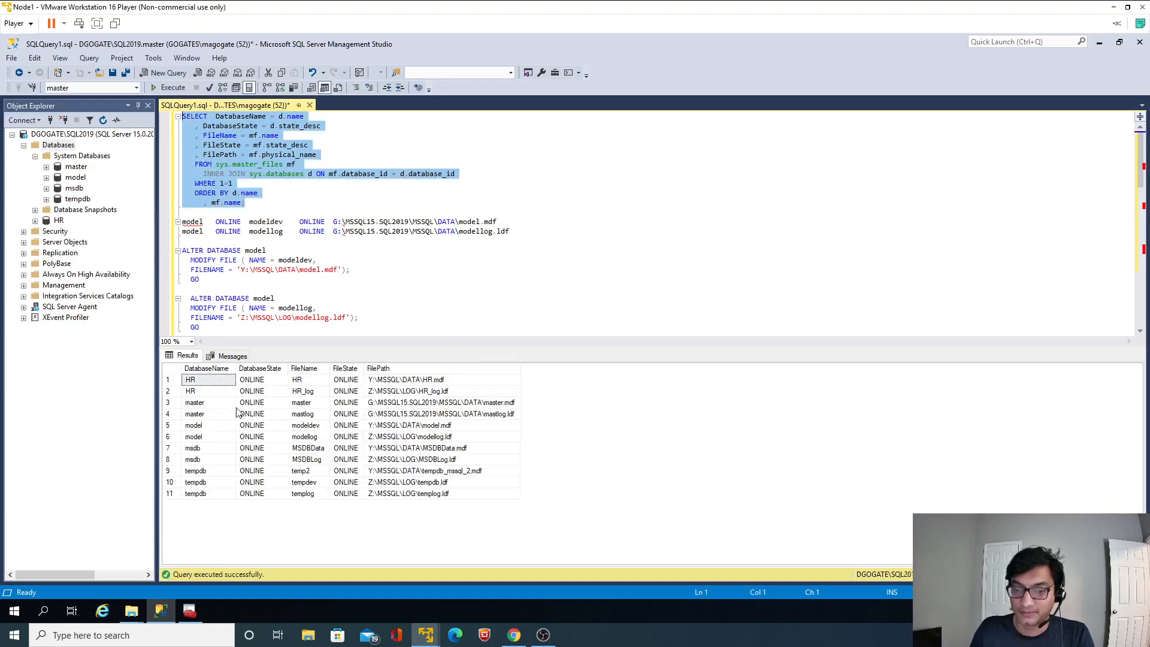
drag(238, 405, 473, 416)
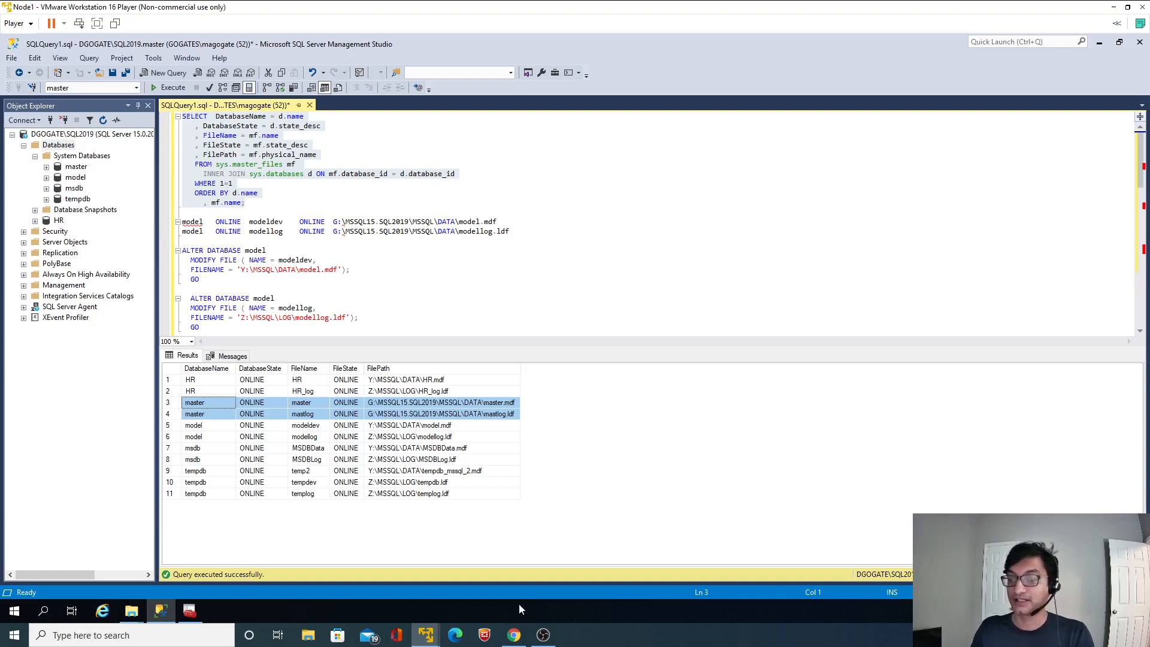
mouse_move(520, 642)
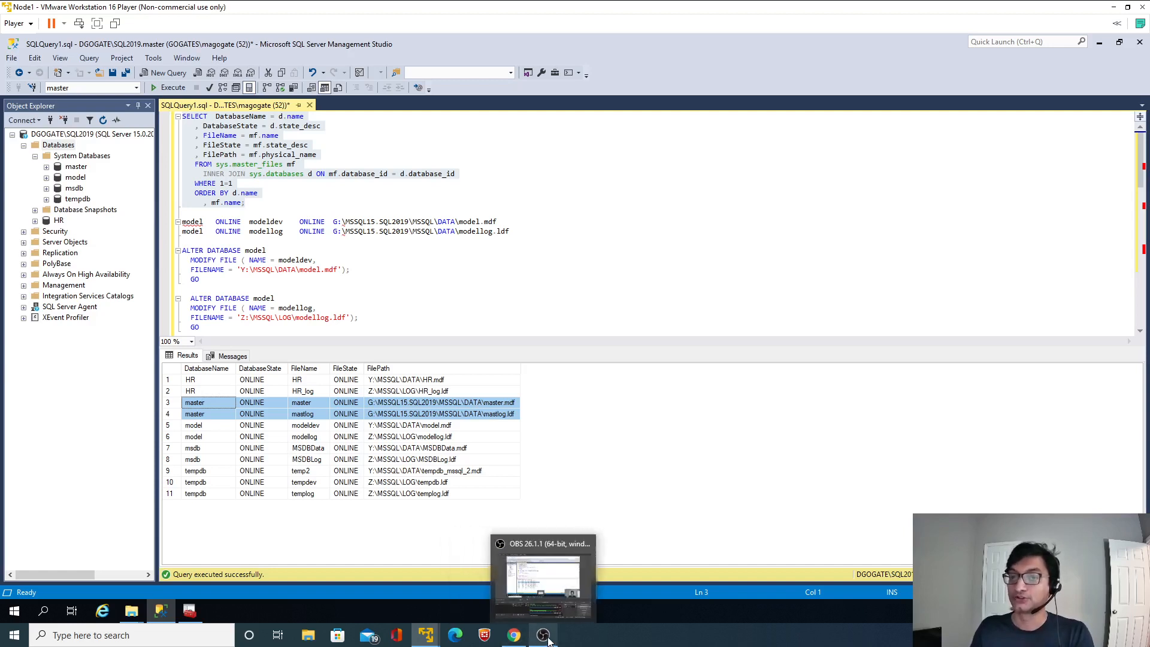